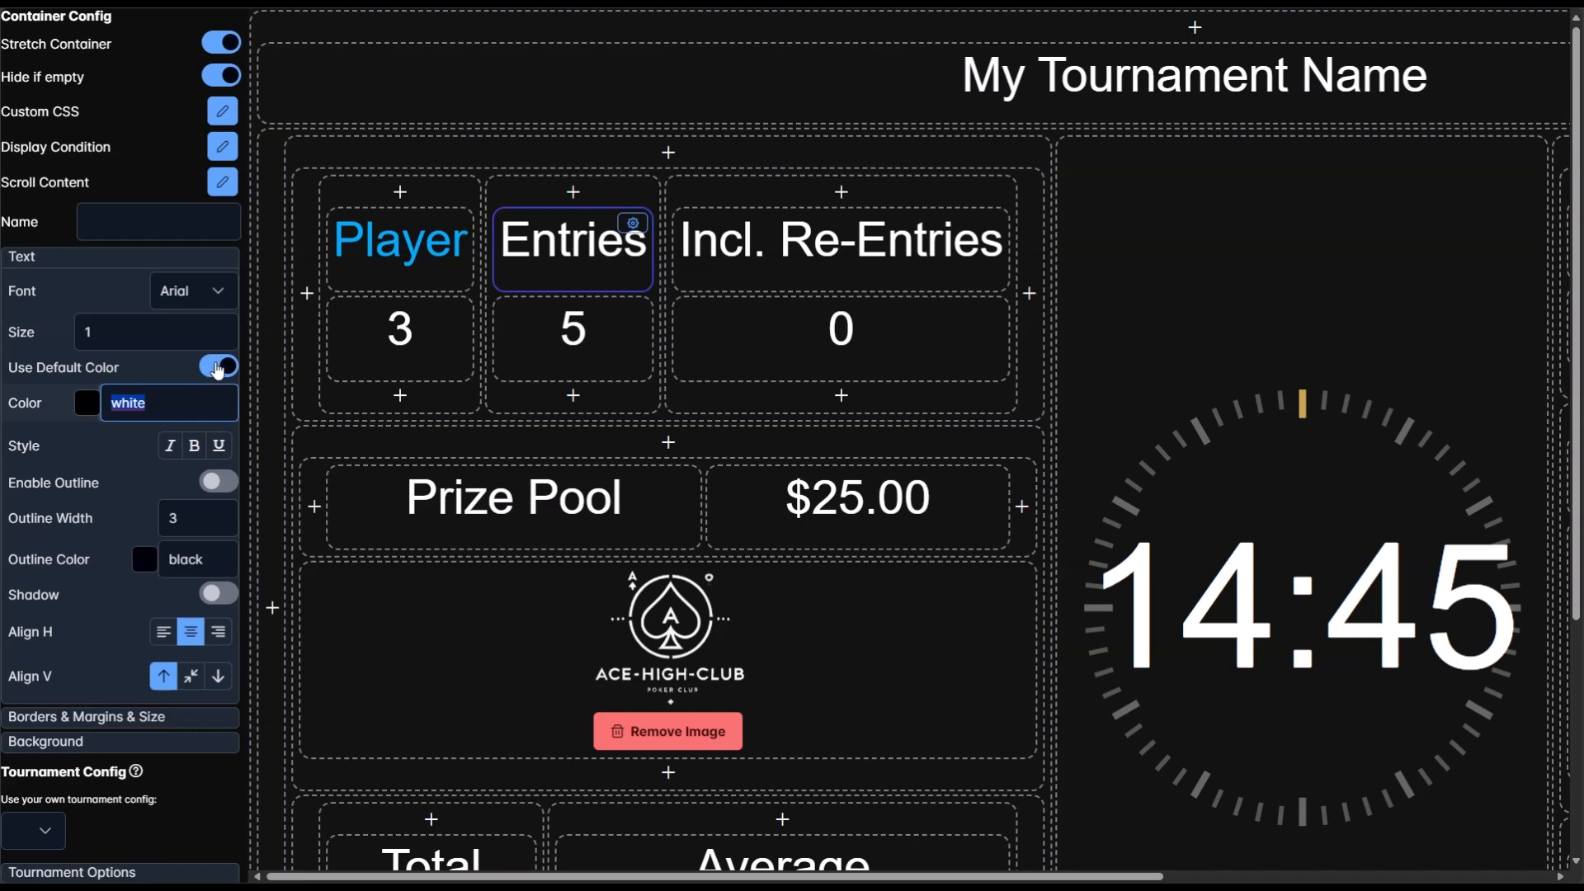
# - Make the Player, Entries and Incl. Re-Entries headings bold, and set the text colour of Entries and Incl. Re-Entries to #00abfa
pyautogui.write('#00abfa')
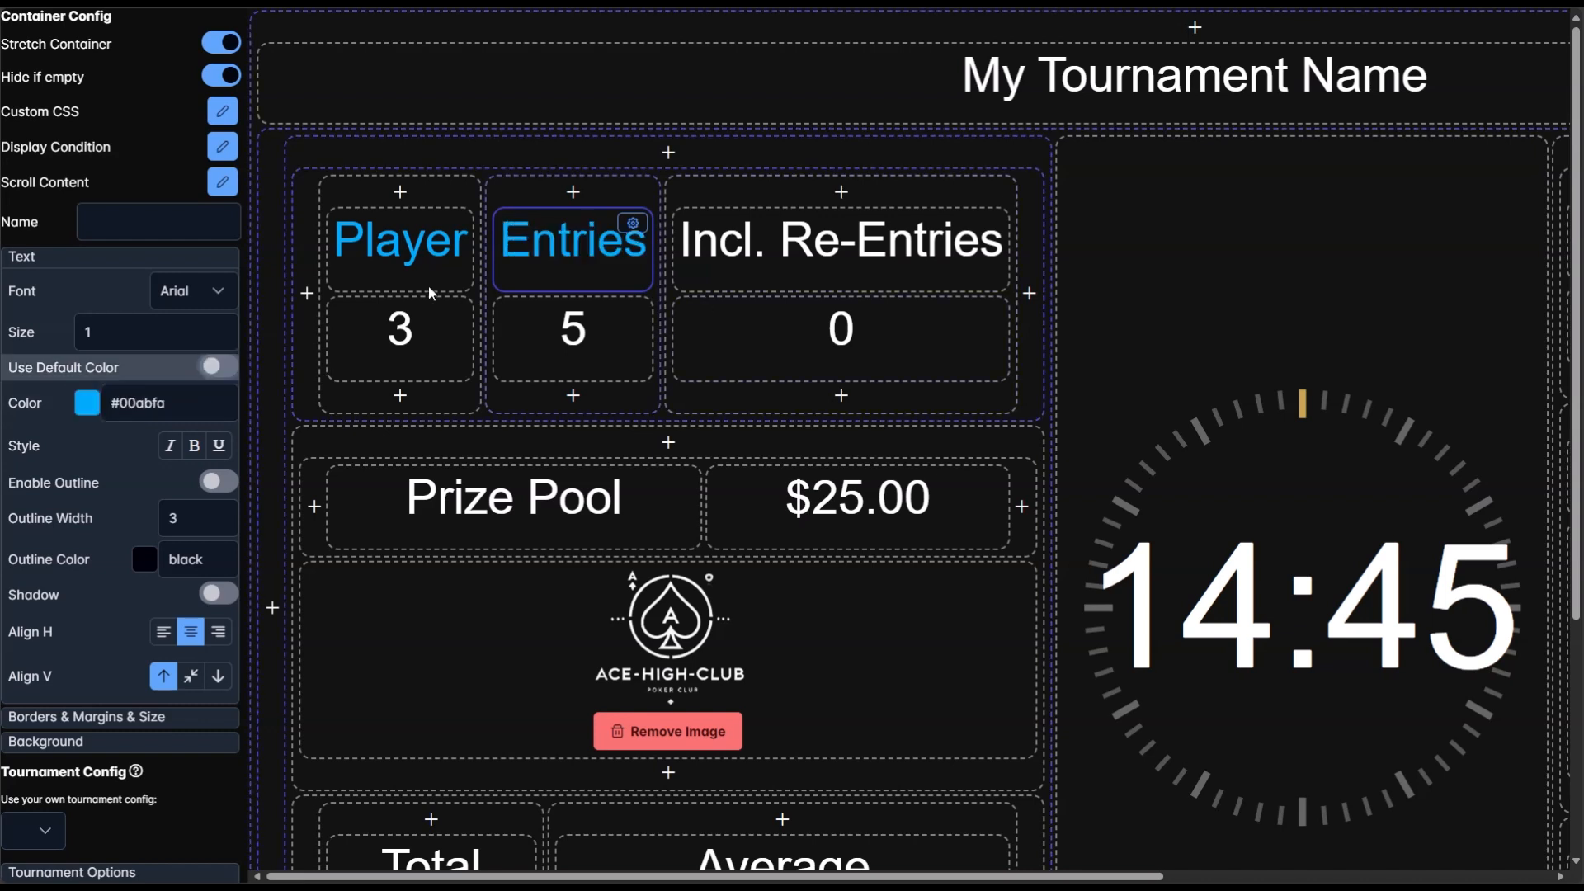
pyautogui.click(355, 286)
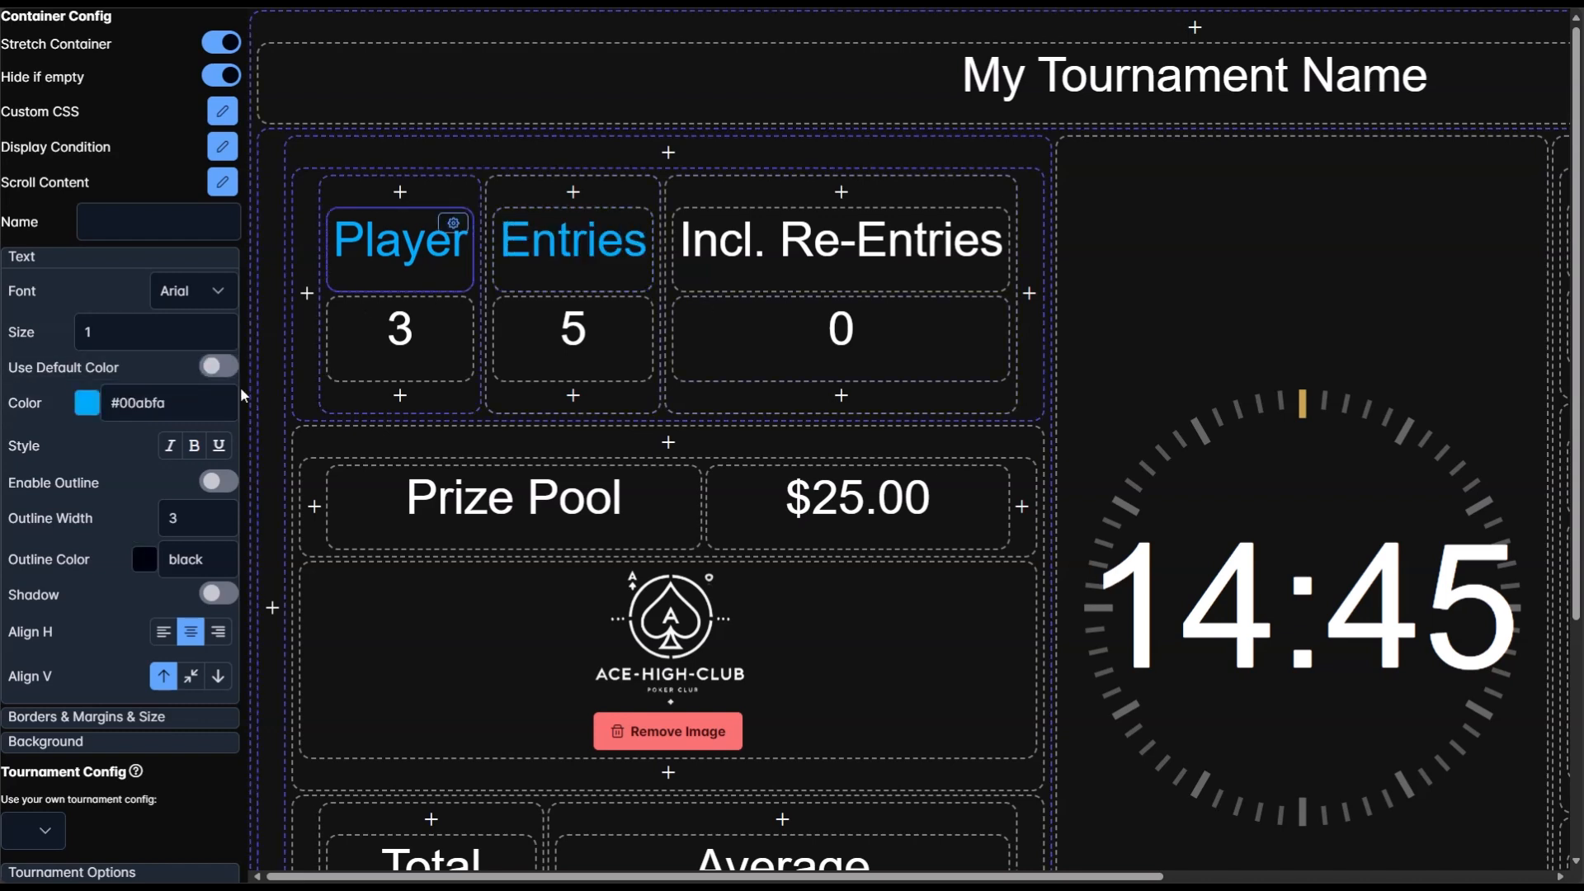
pyautogui.click(193, 451)
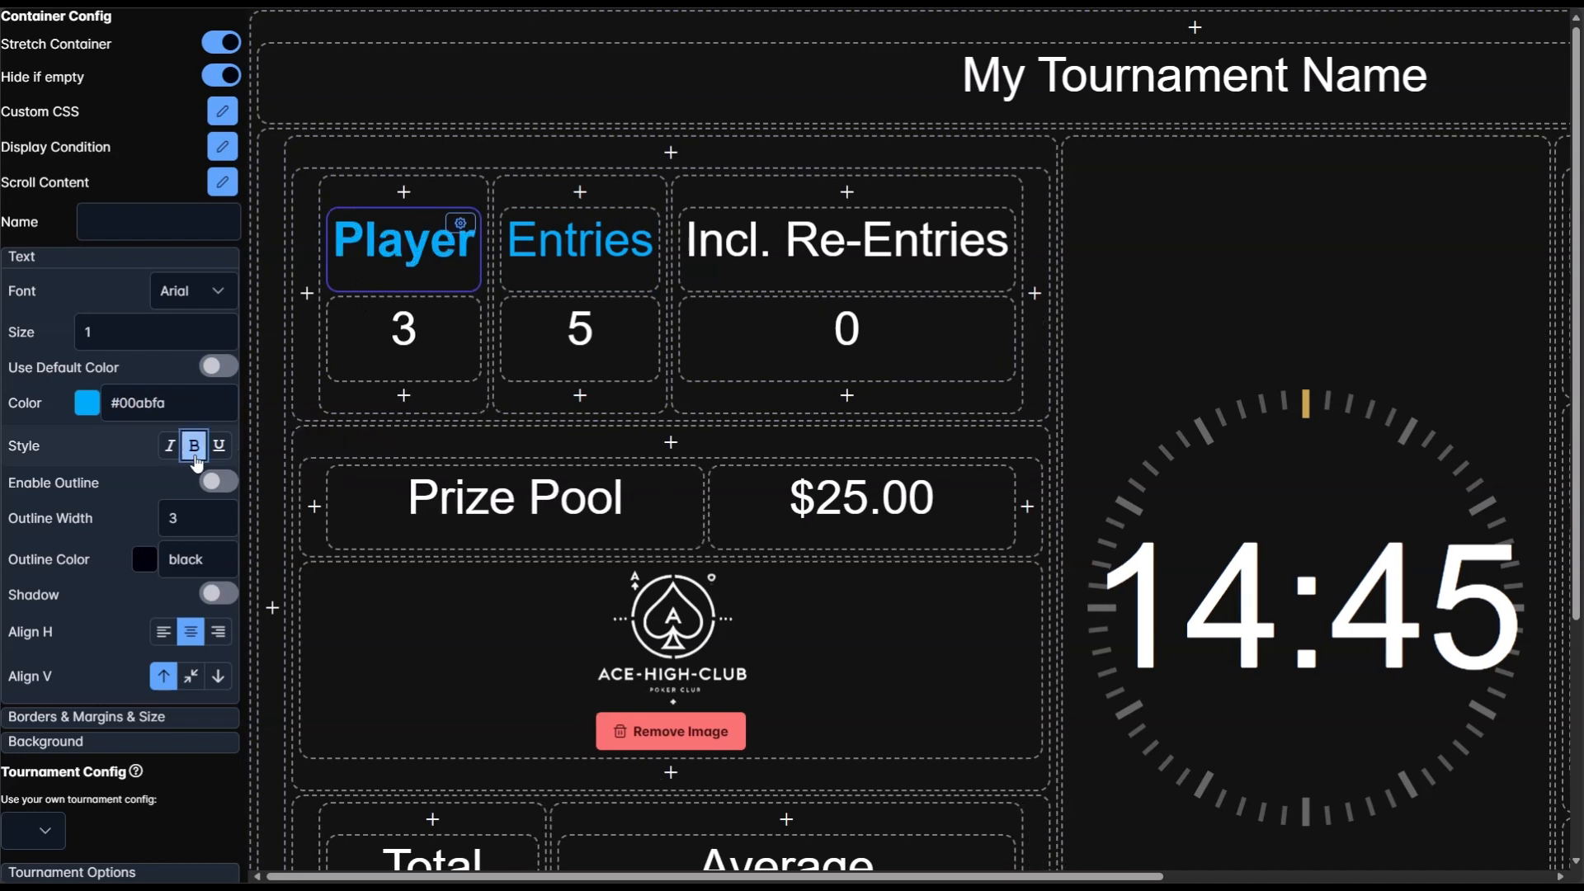
pyautogui.click(561, 268)
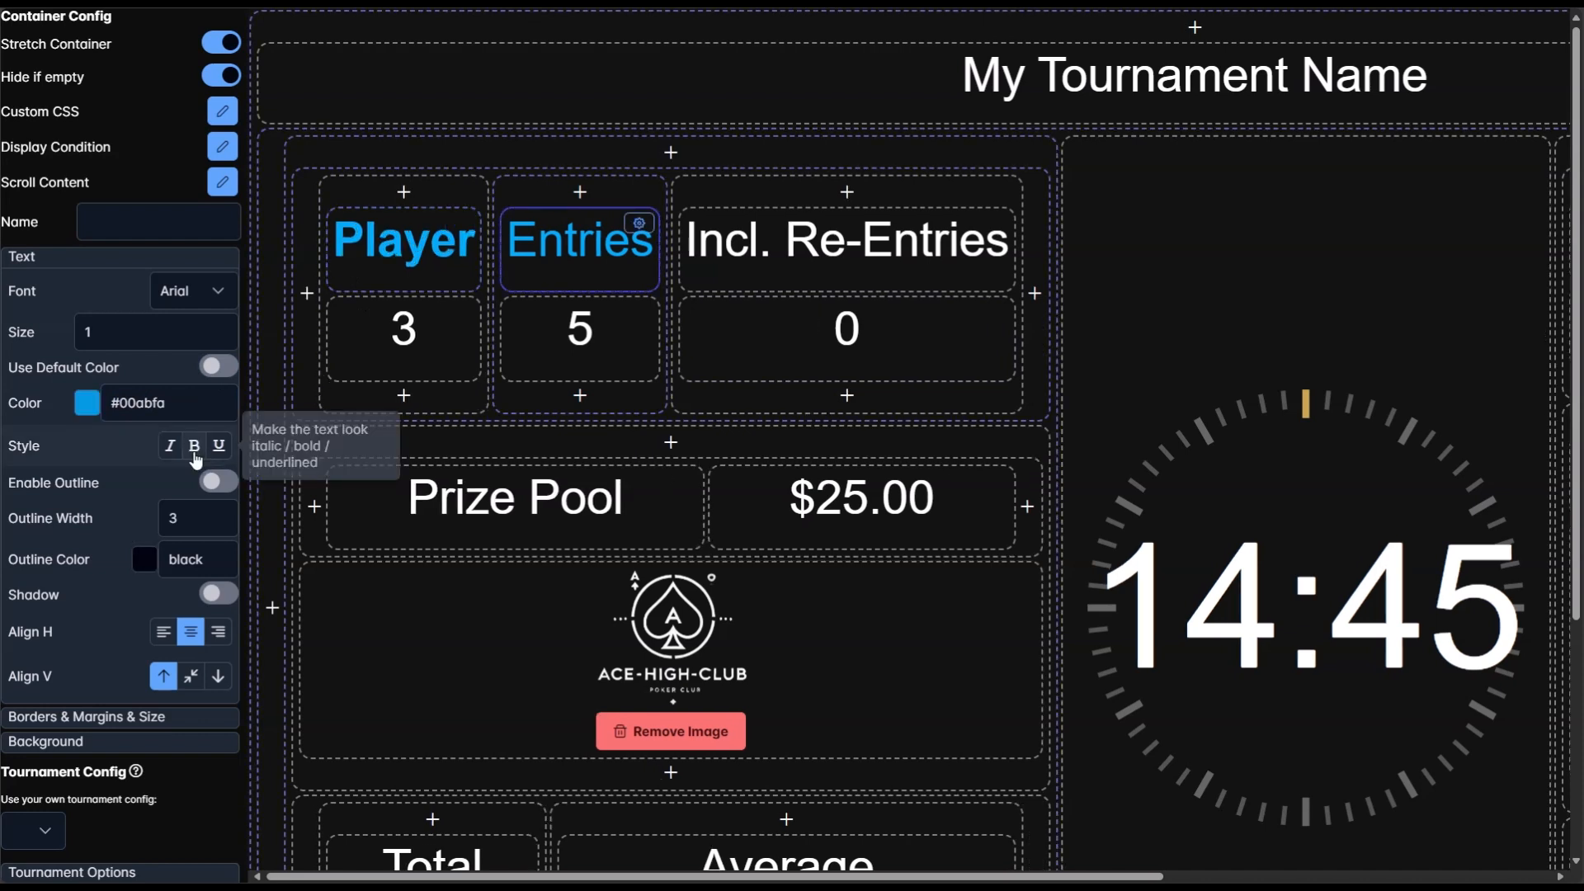
pyautogui.click(200, 447)
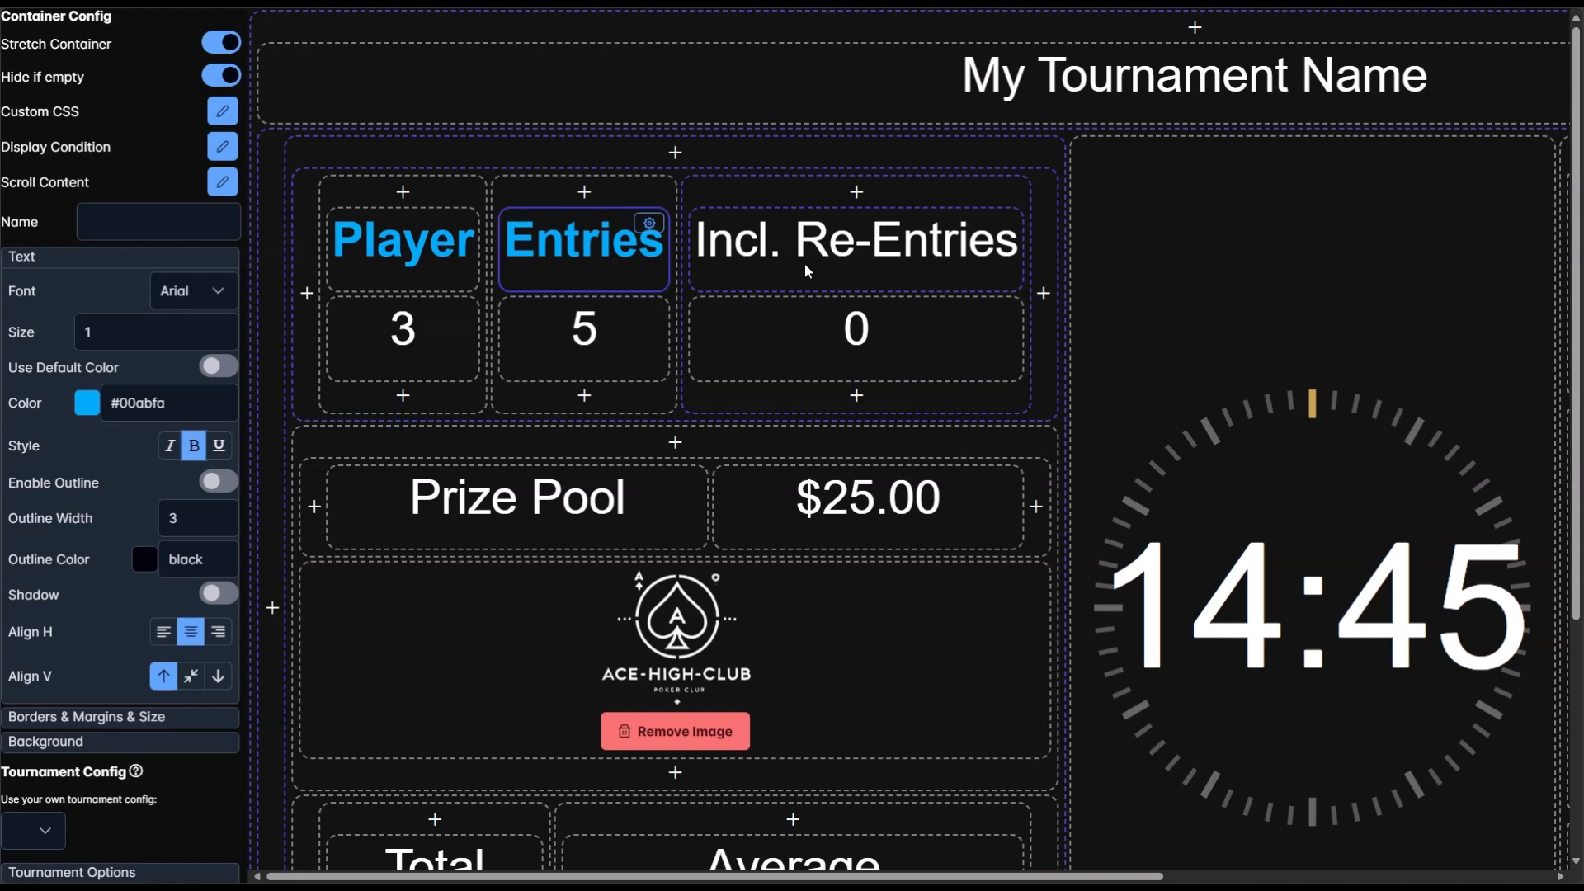
pyautogui.moveTo(175, 406); pyautogui.dragTo(96, 404)
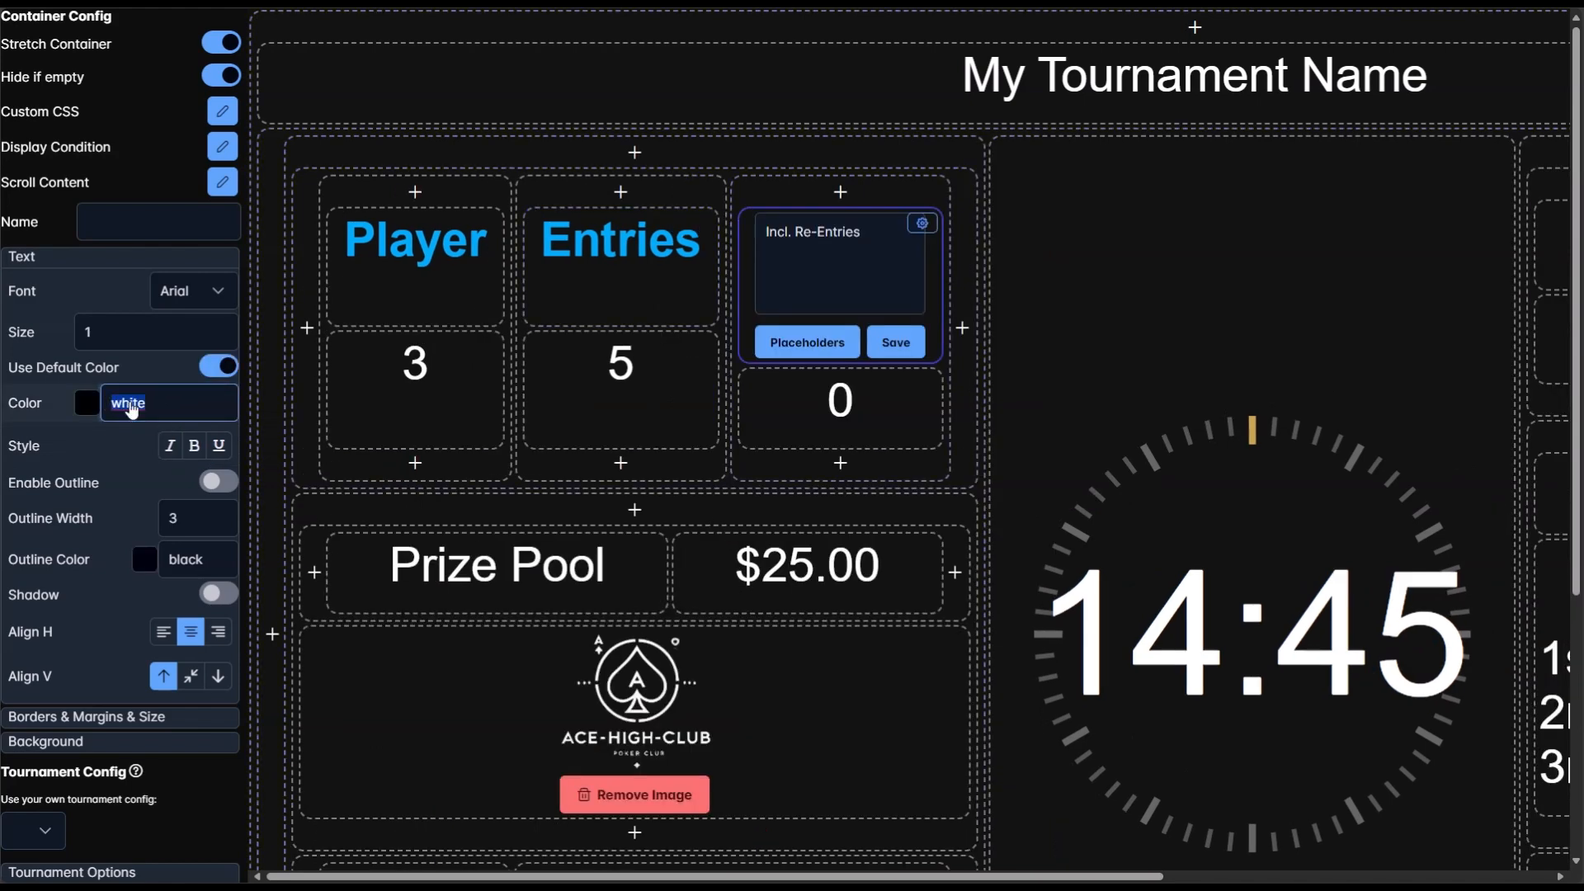
pyautogui.write('#00abfa')
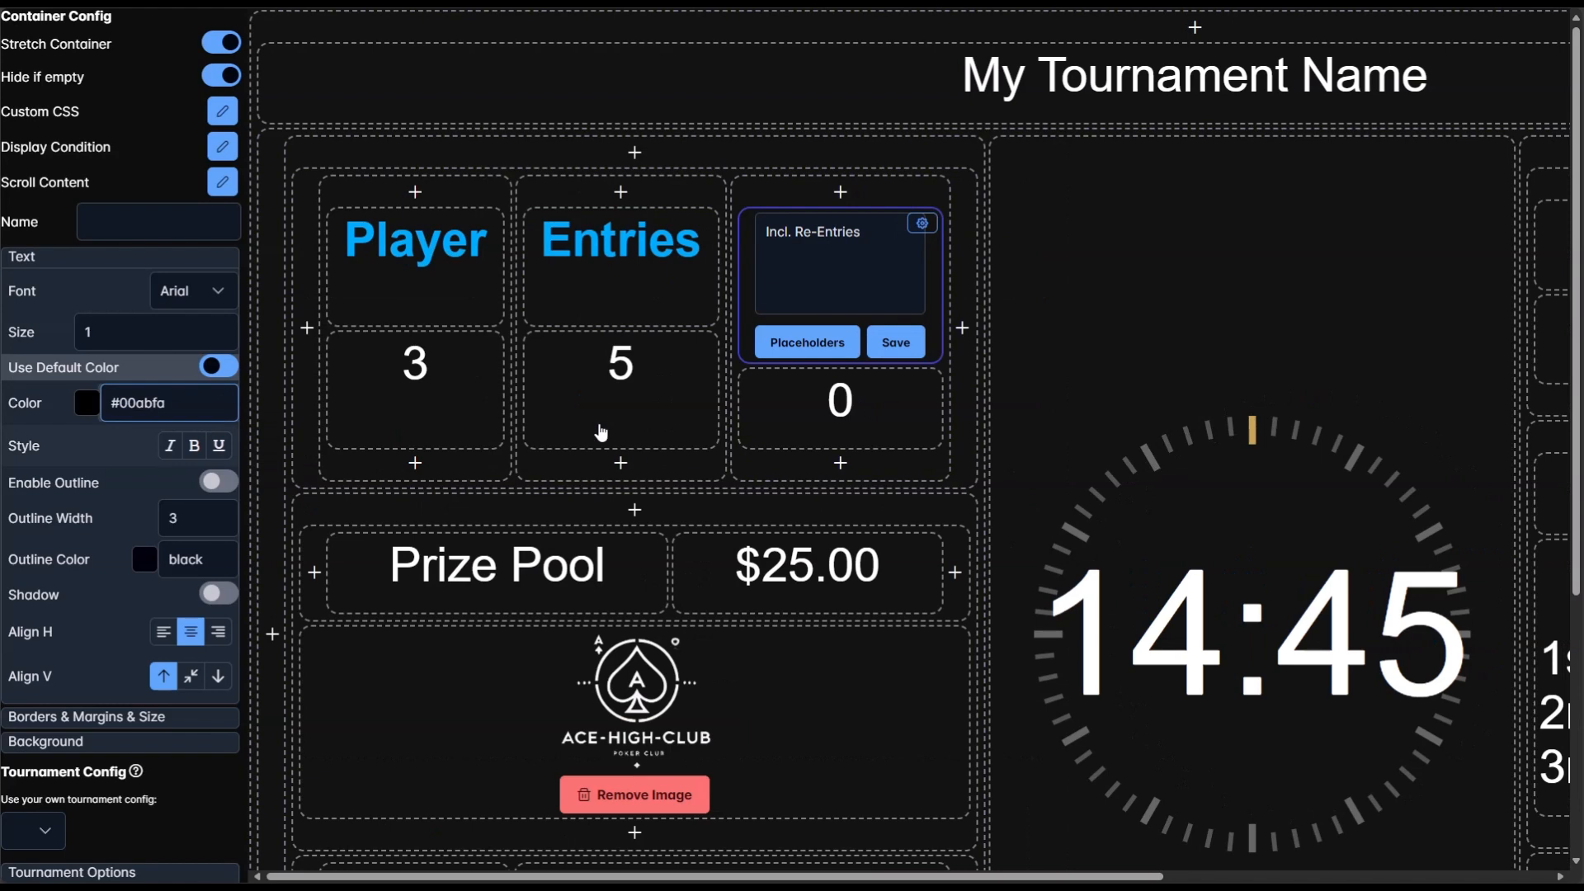
# - Format the Prize Pool label and the prize amount beside it as bold text in colour #00abfa
pyautogui.scroll(-1, 497, 391)
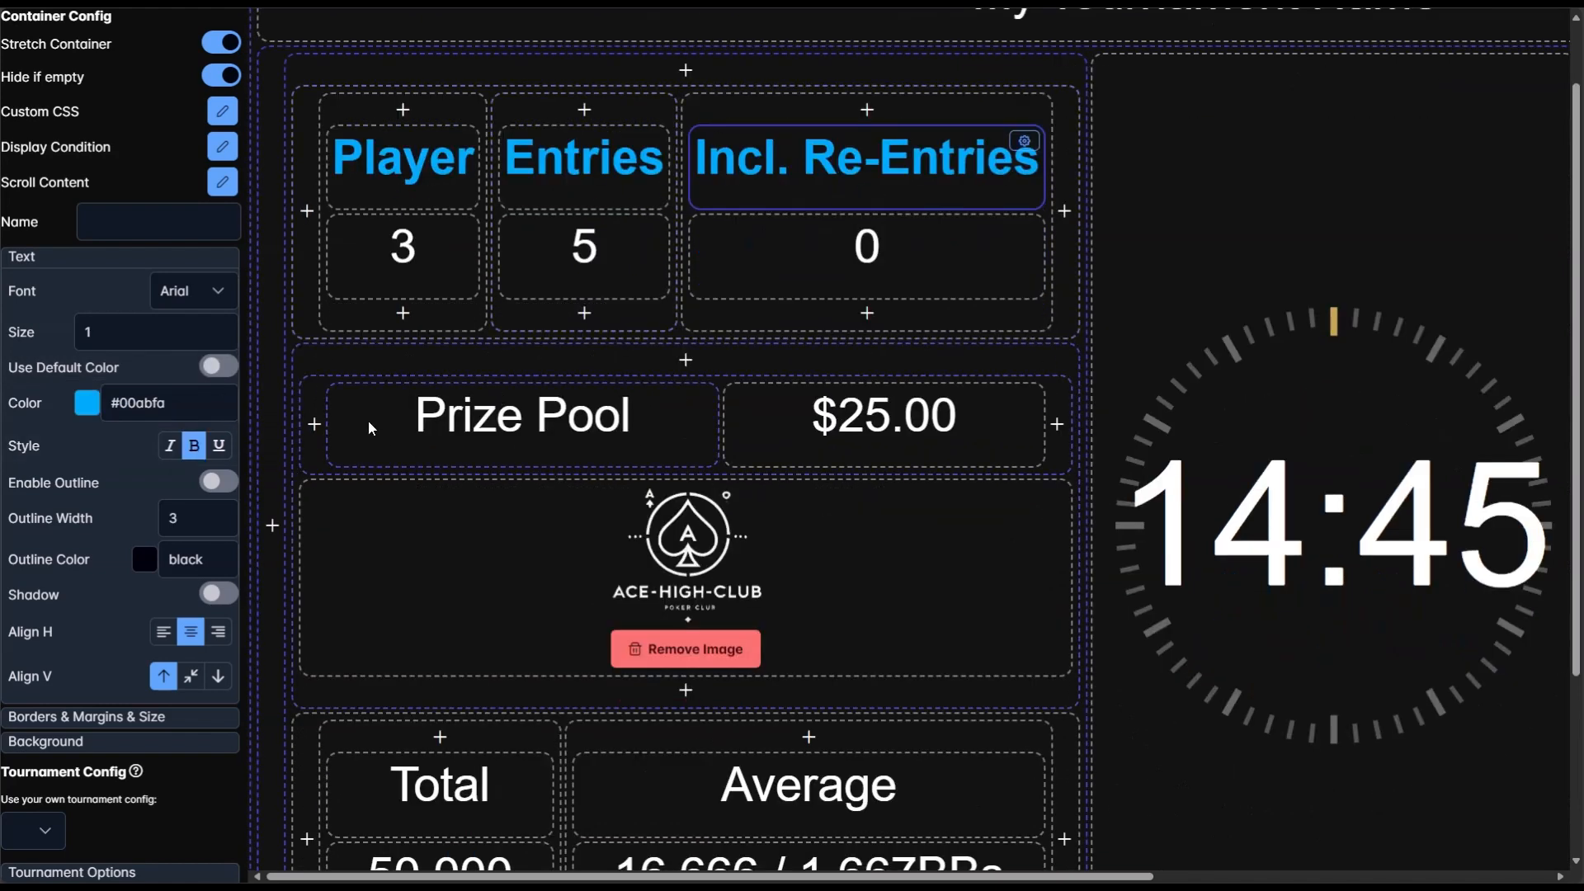
pyautogui.click(333, 438)
pyautogui.moveTo(219, 406); pyautogui.dragTo(100, 407)
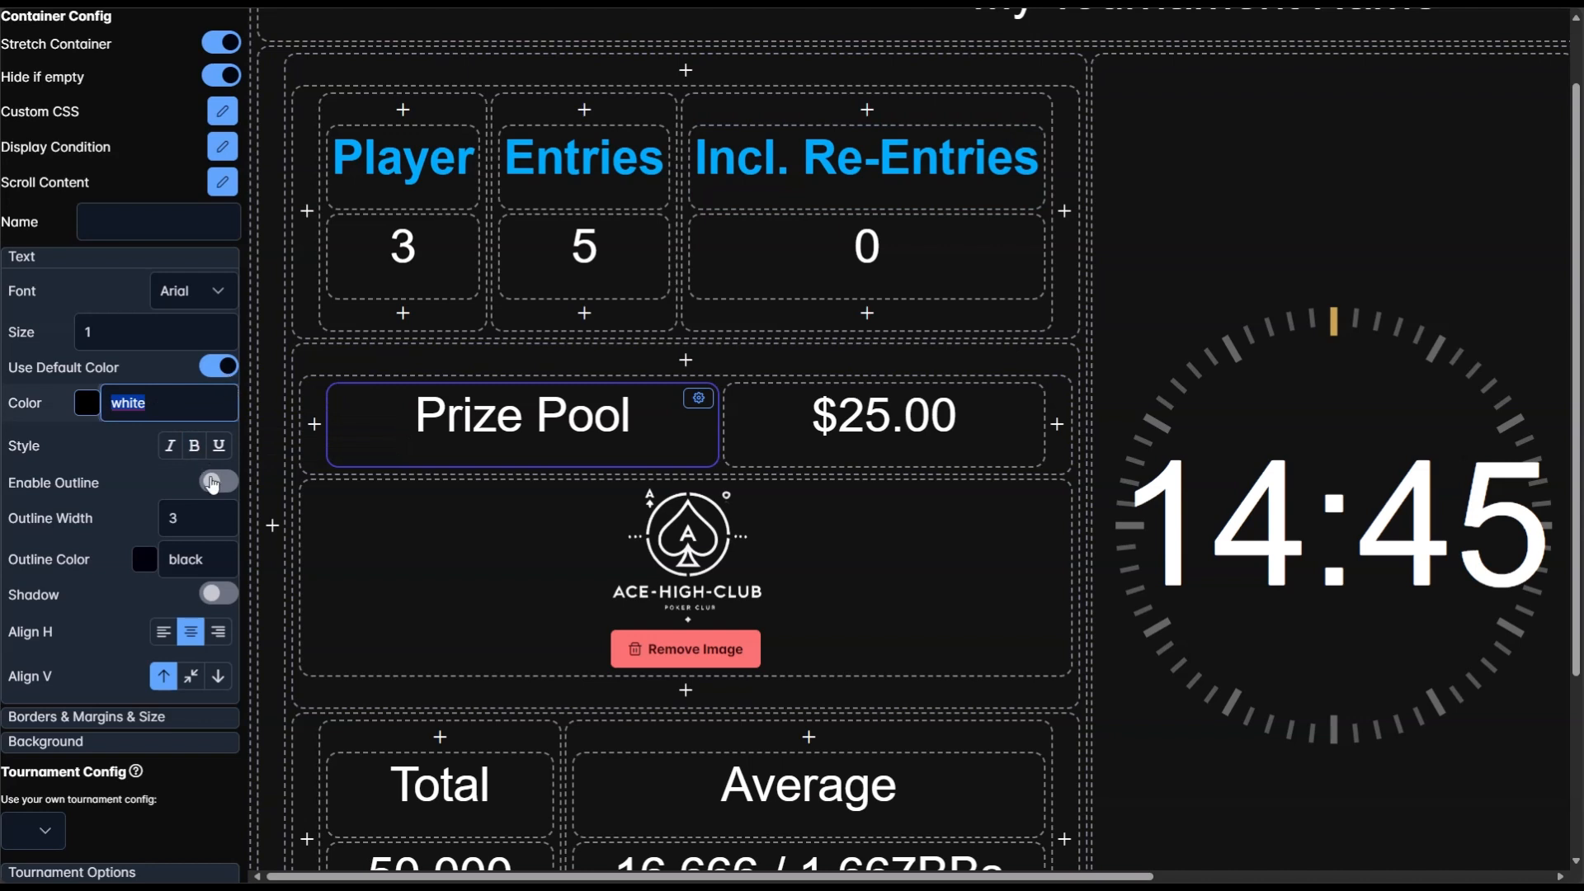
pyautogui.write('#00abfa')
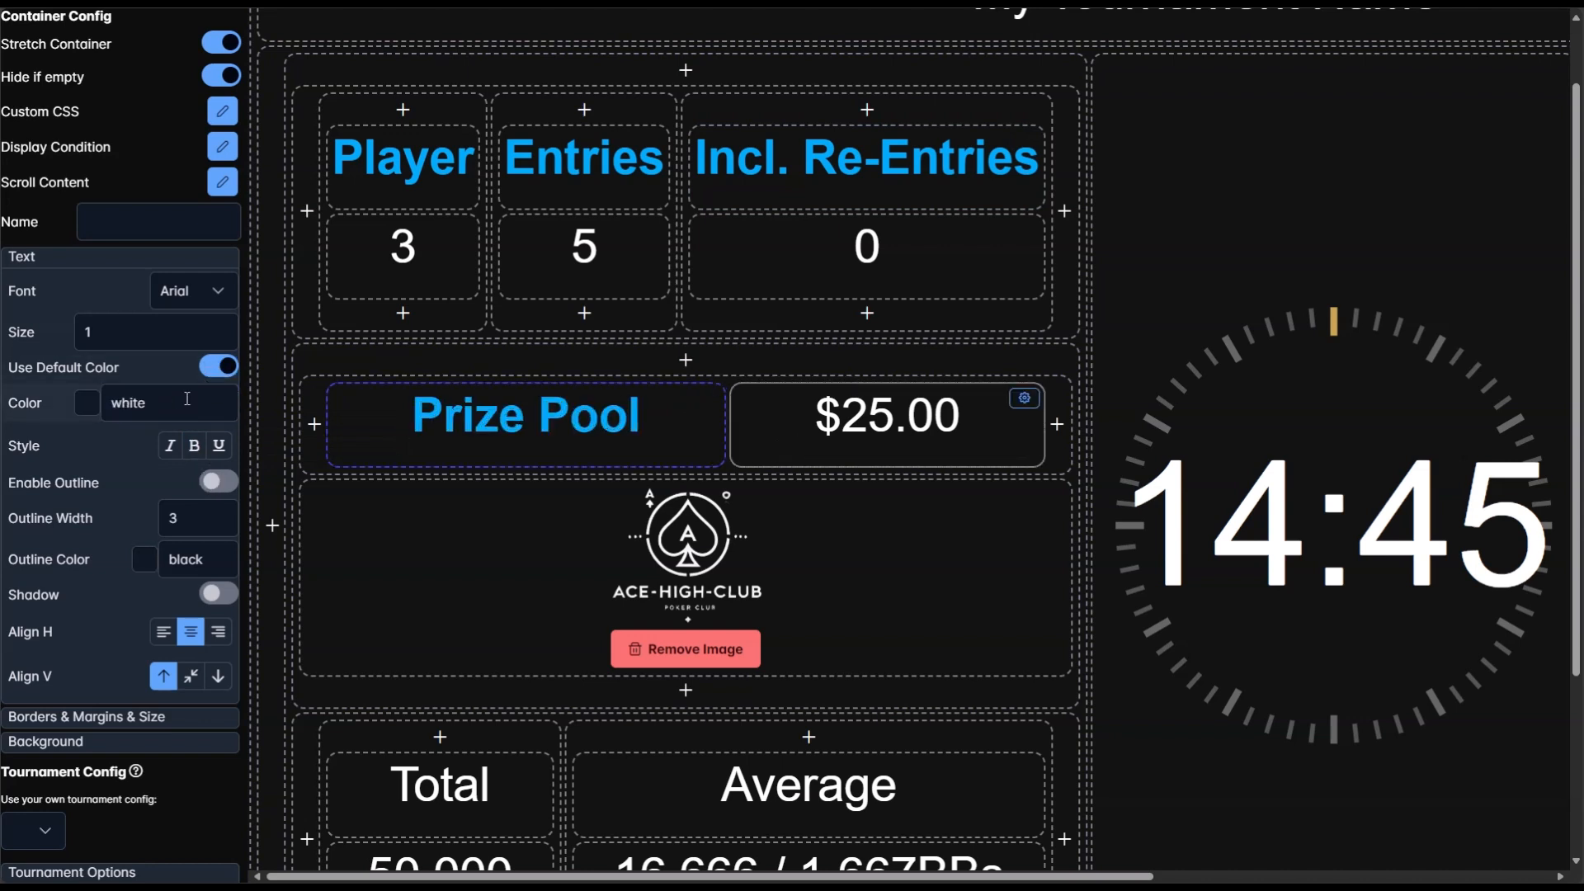
pyautogui.moveTo(187, 401); pyautogui.dragTo(100, 411)
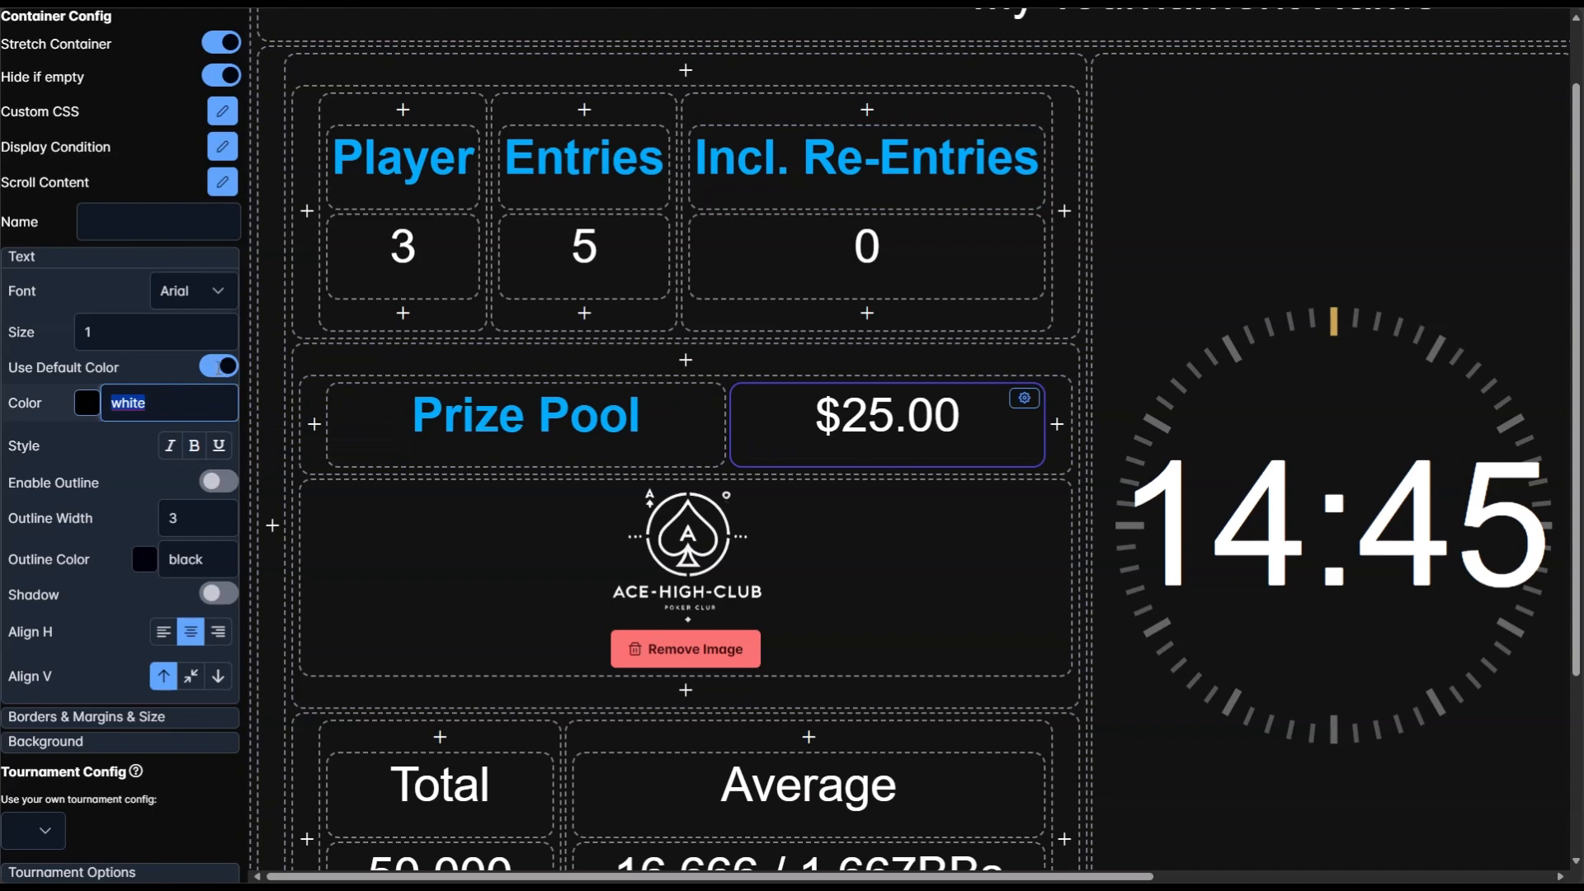
pyautogui.write('#00abfa')
pyautogui.click(194, 446)
# - Format the Total and Average headings as bold text in colour #00abfa
pyautogui.scroll(-2, 507, 433)
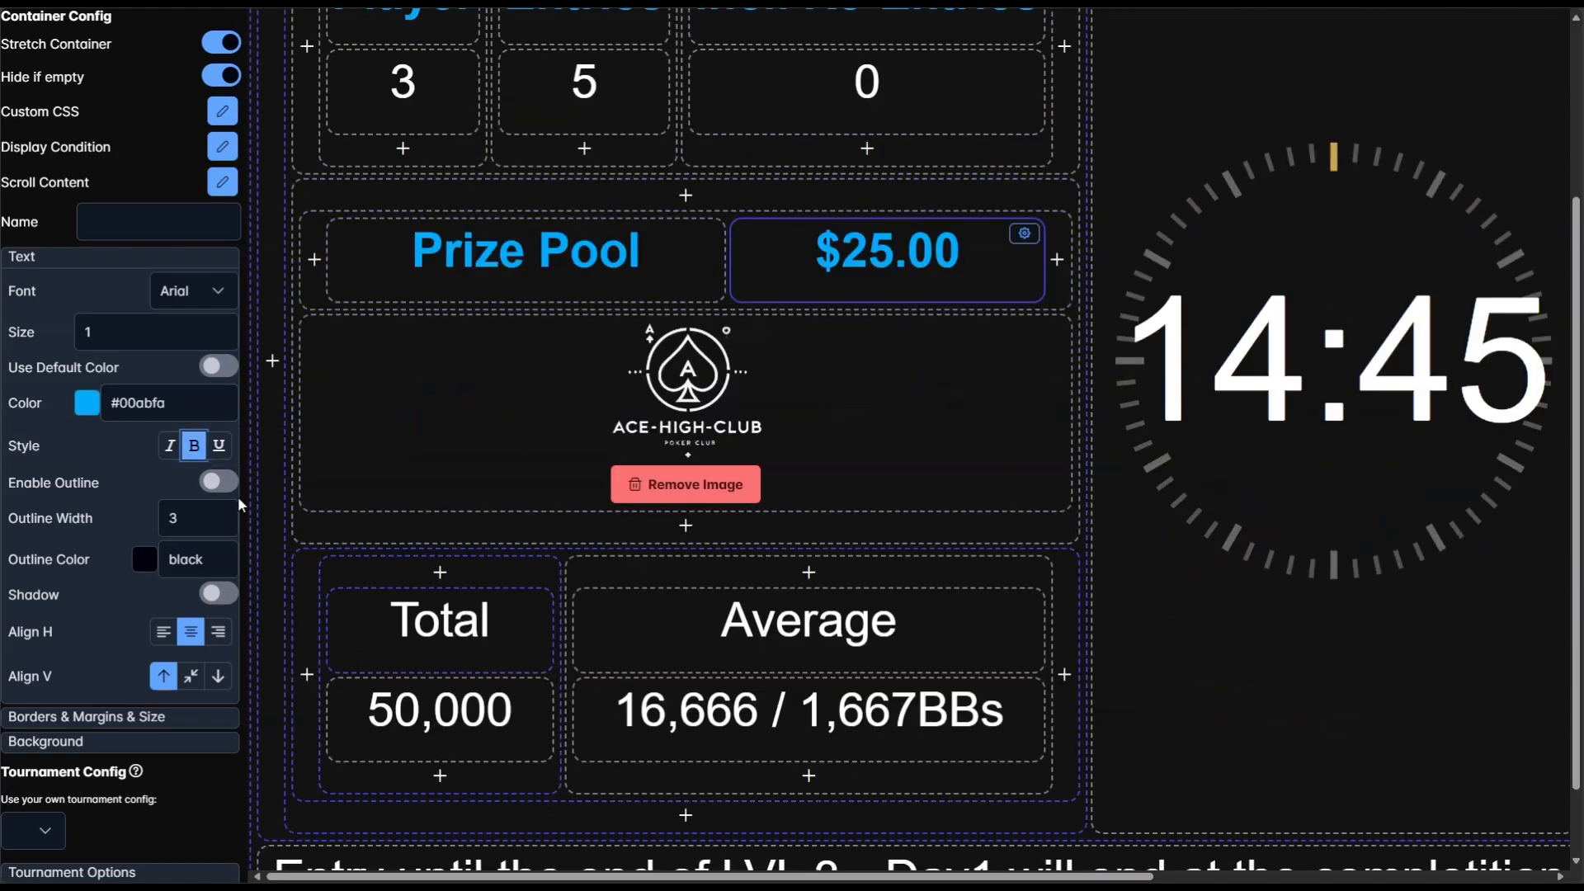
pyautogui.moveTo(188, 410); pyautogui.dragTo(92, 403)
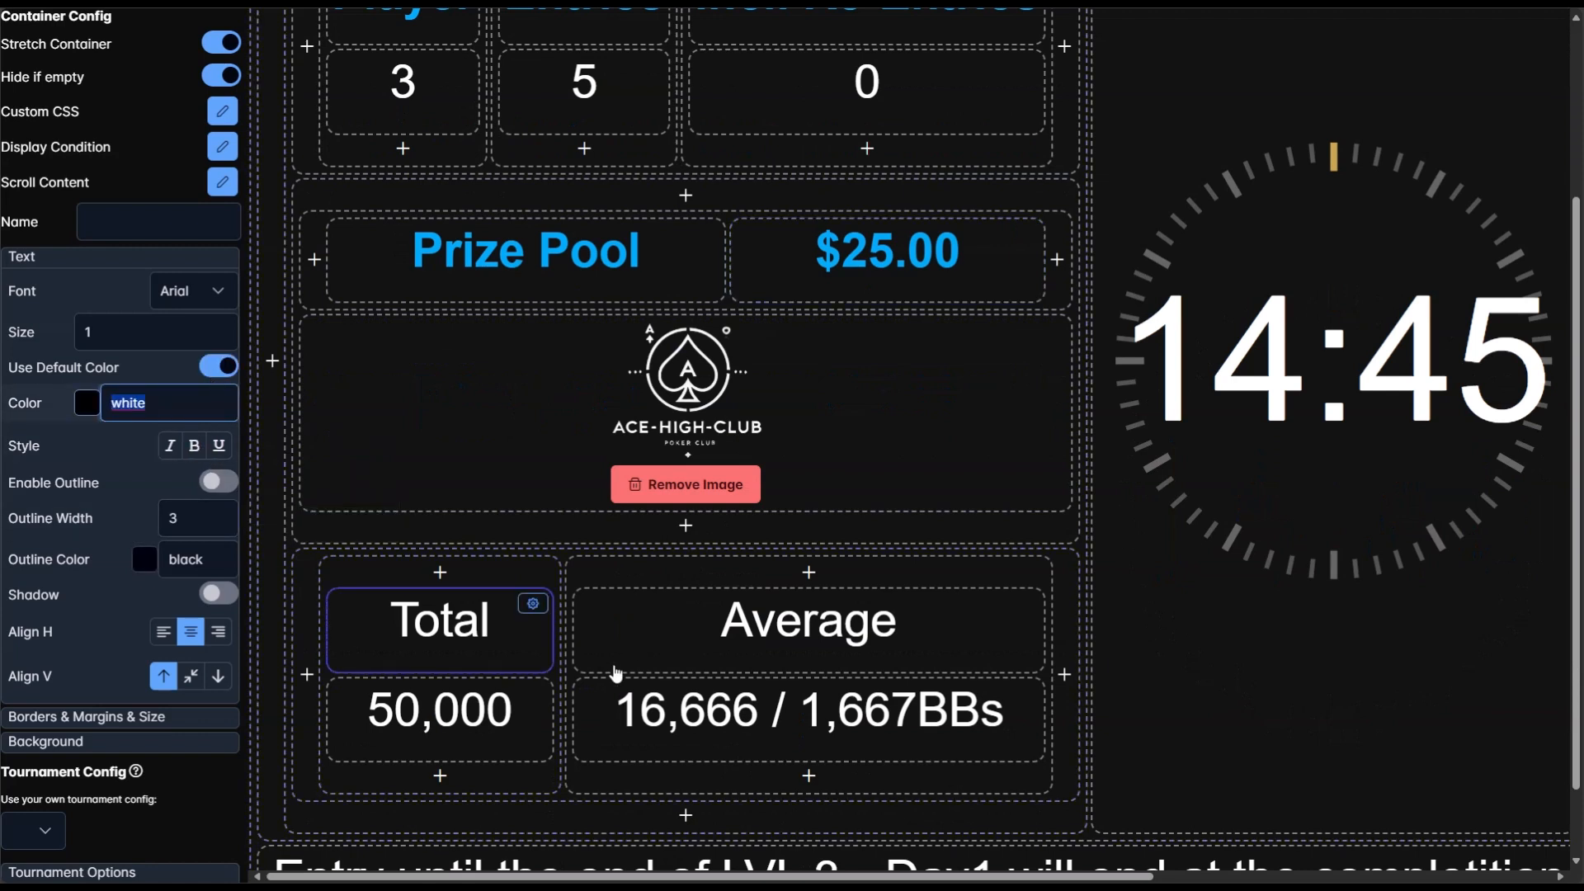
pyautogui.write('#00abfa')
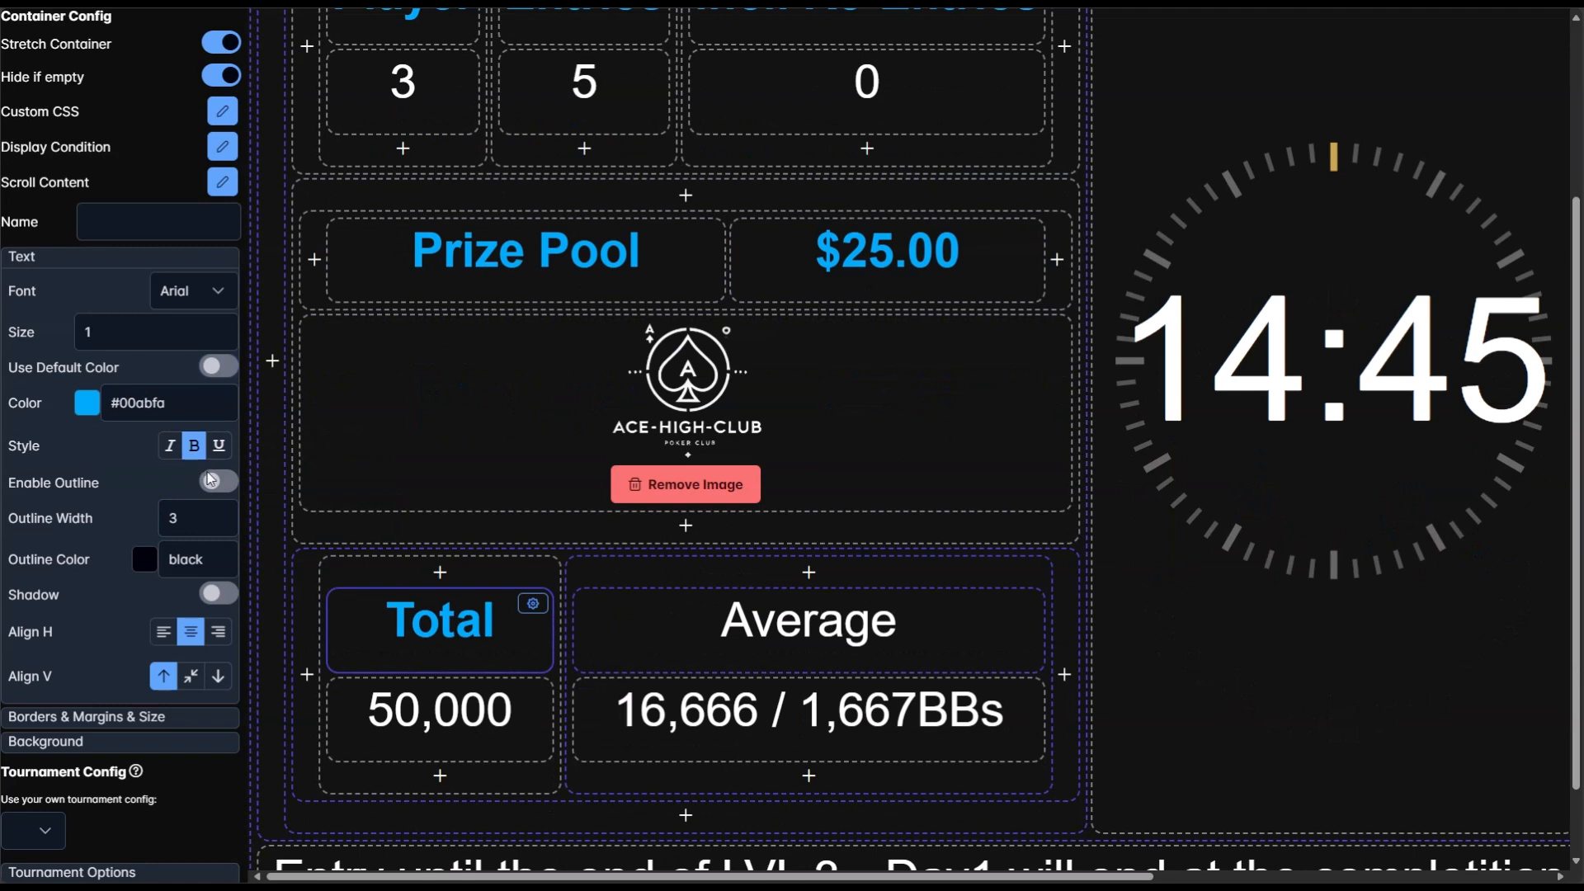
pyautogui.moveTo(143, 404); pyautogui.dragTo(93, 403)
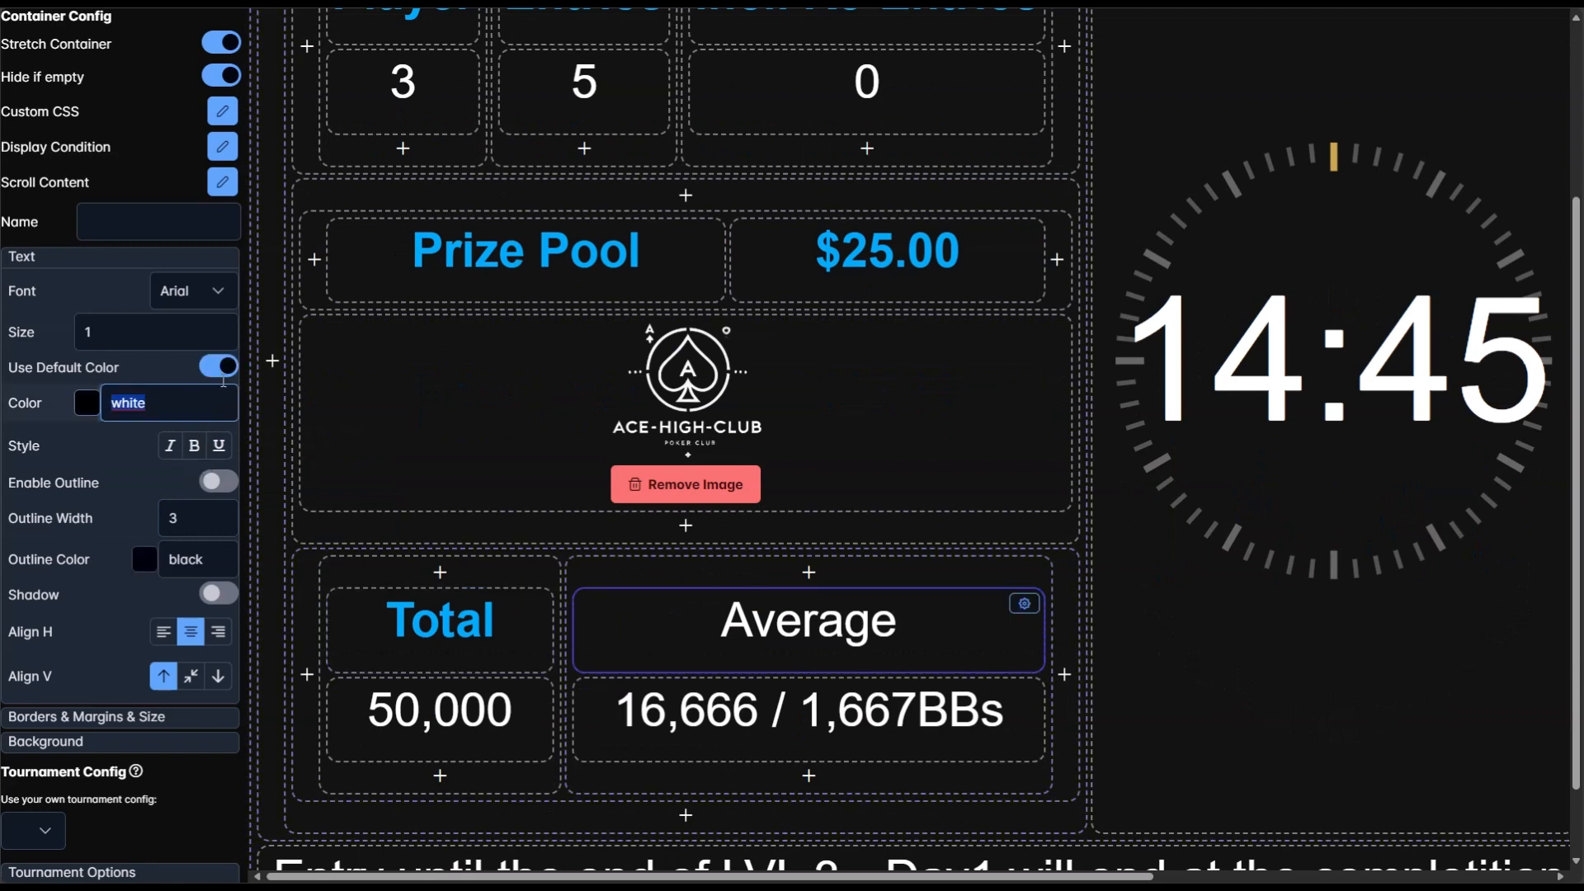
pyautogui.write('#00abfa')
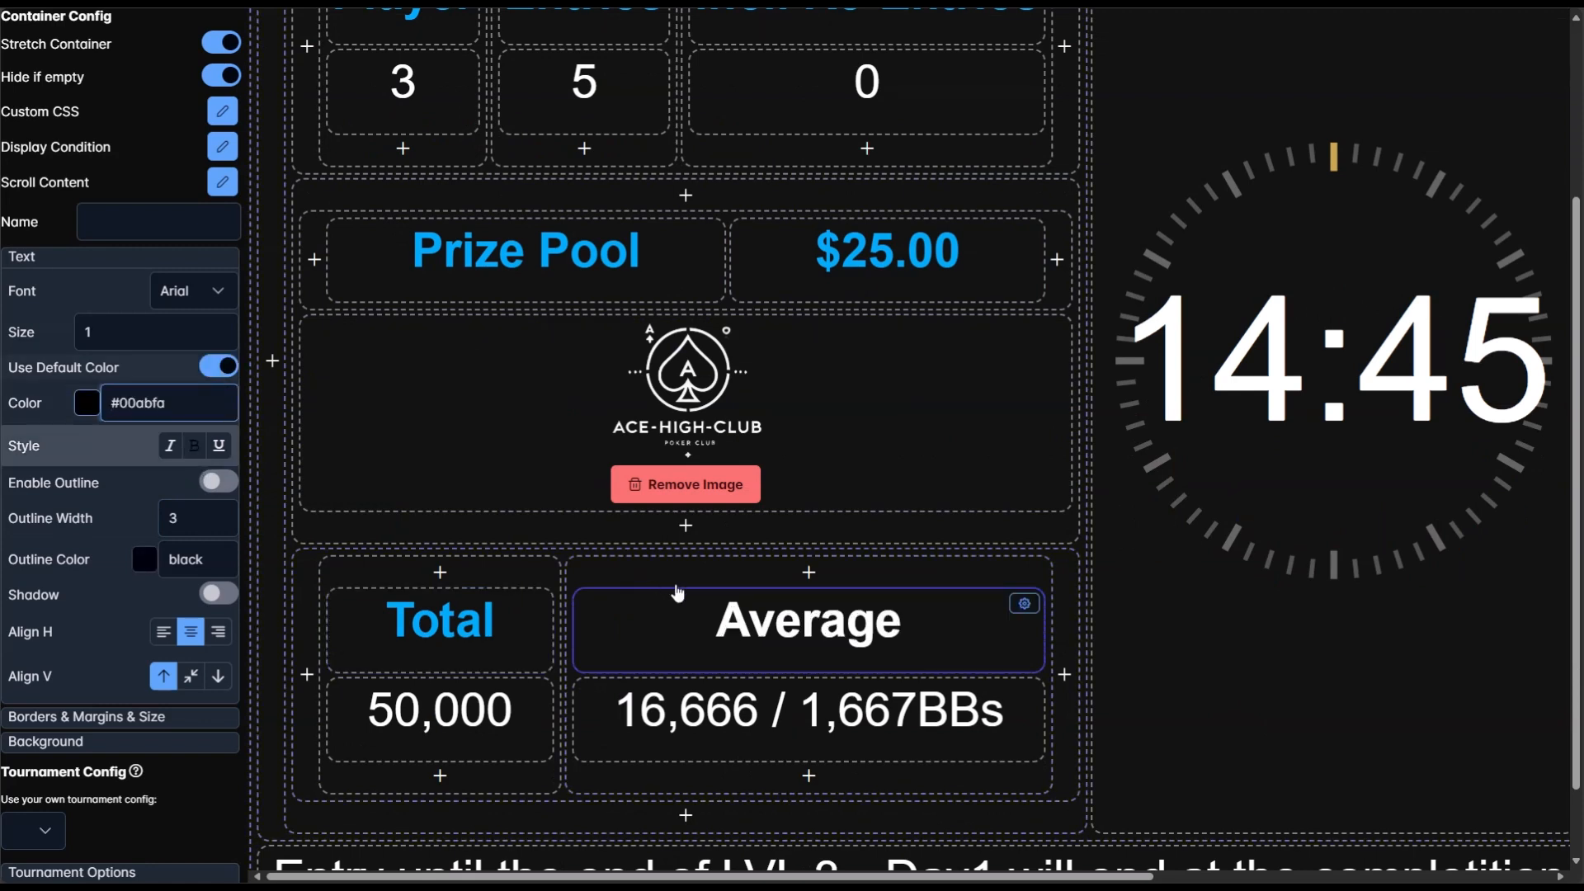
# - Format the Level 1 and Prizes headings as bold text in colour #00abfa
pyautogui.hscroll(10, 596, 532)
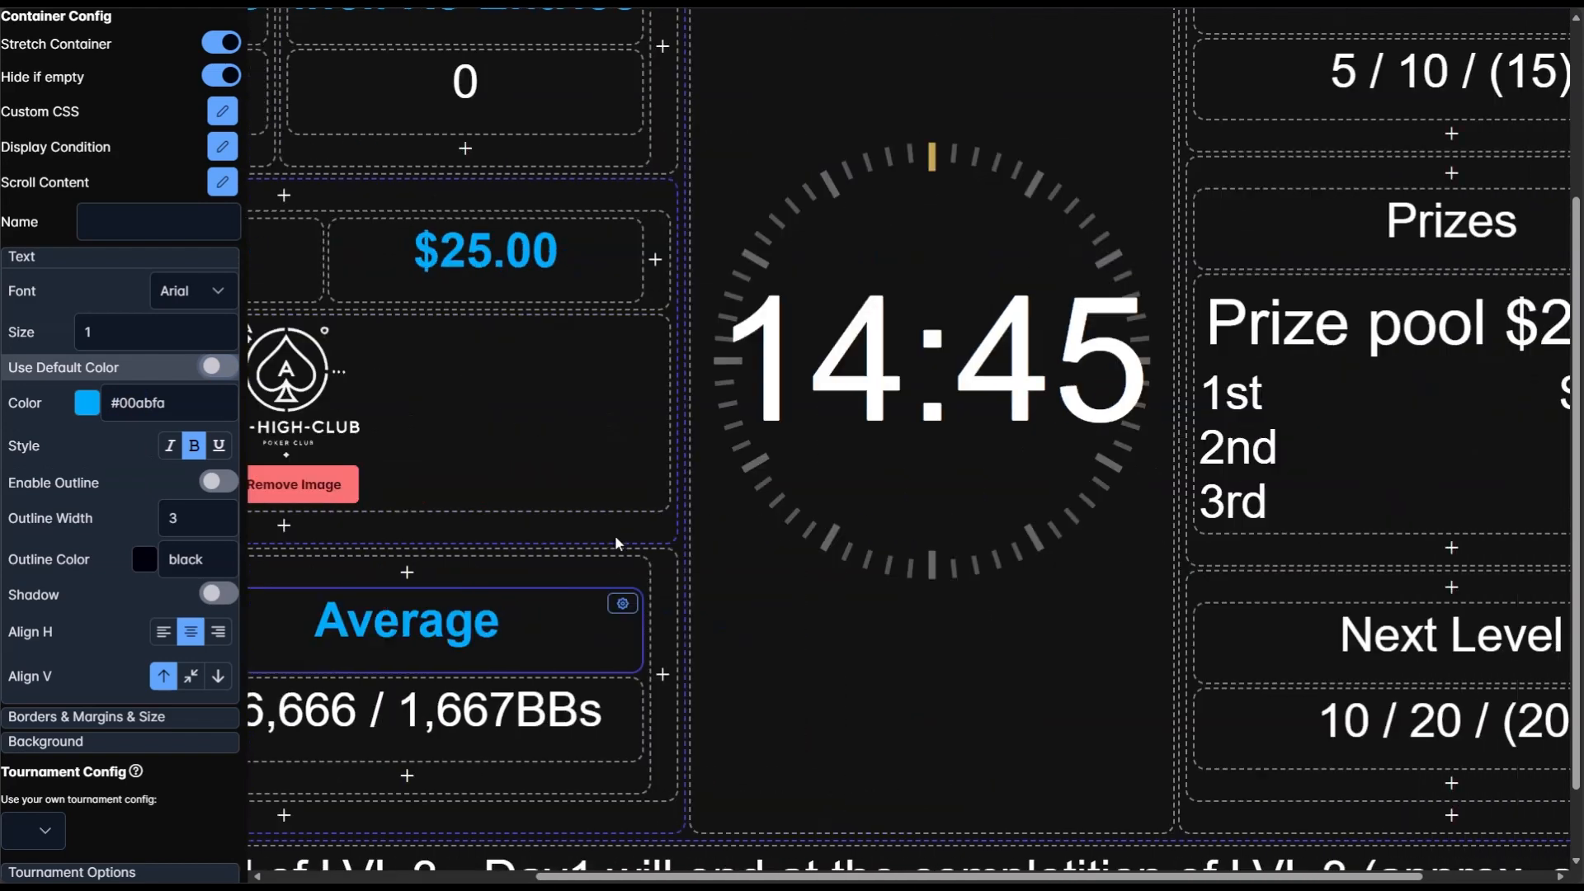
pyautogui.scroll(3, 615, 535)
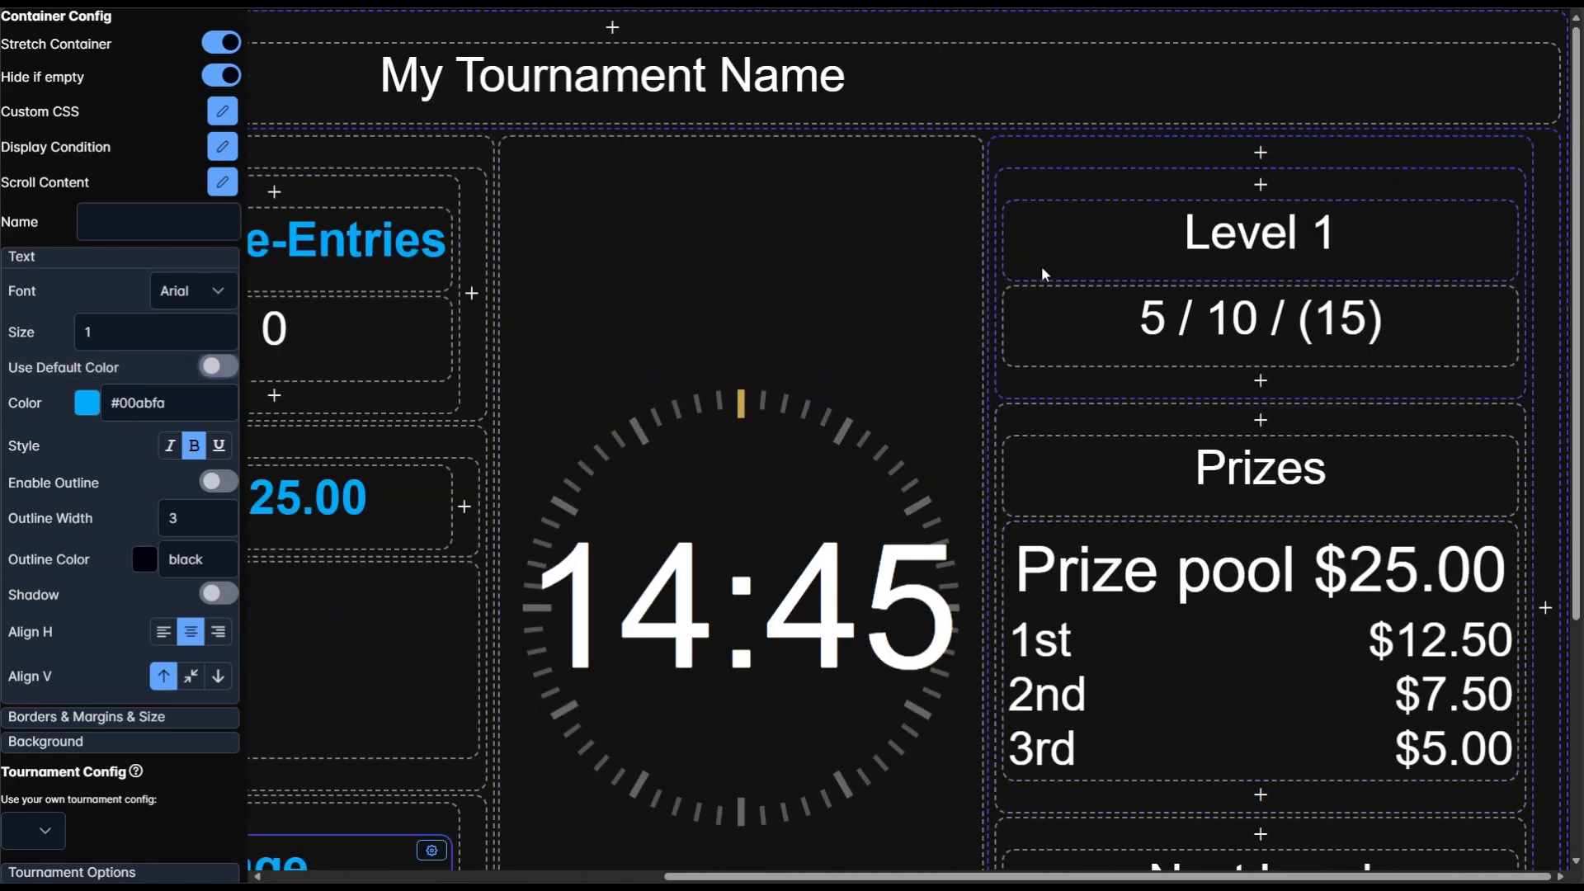
pyautogui.moveTo(100, 406); pyautogui.dragTo(98, 406)
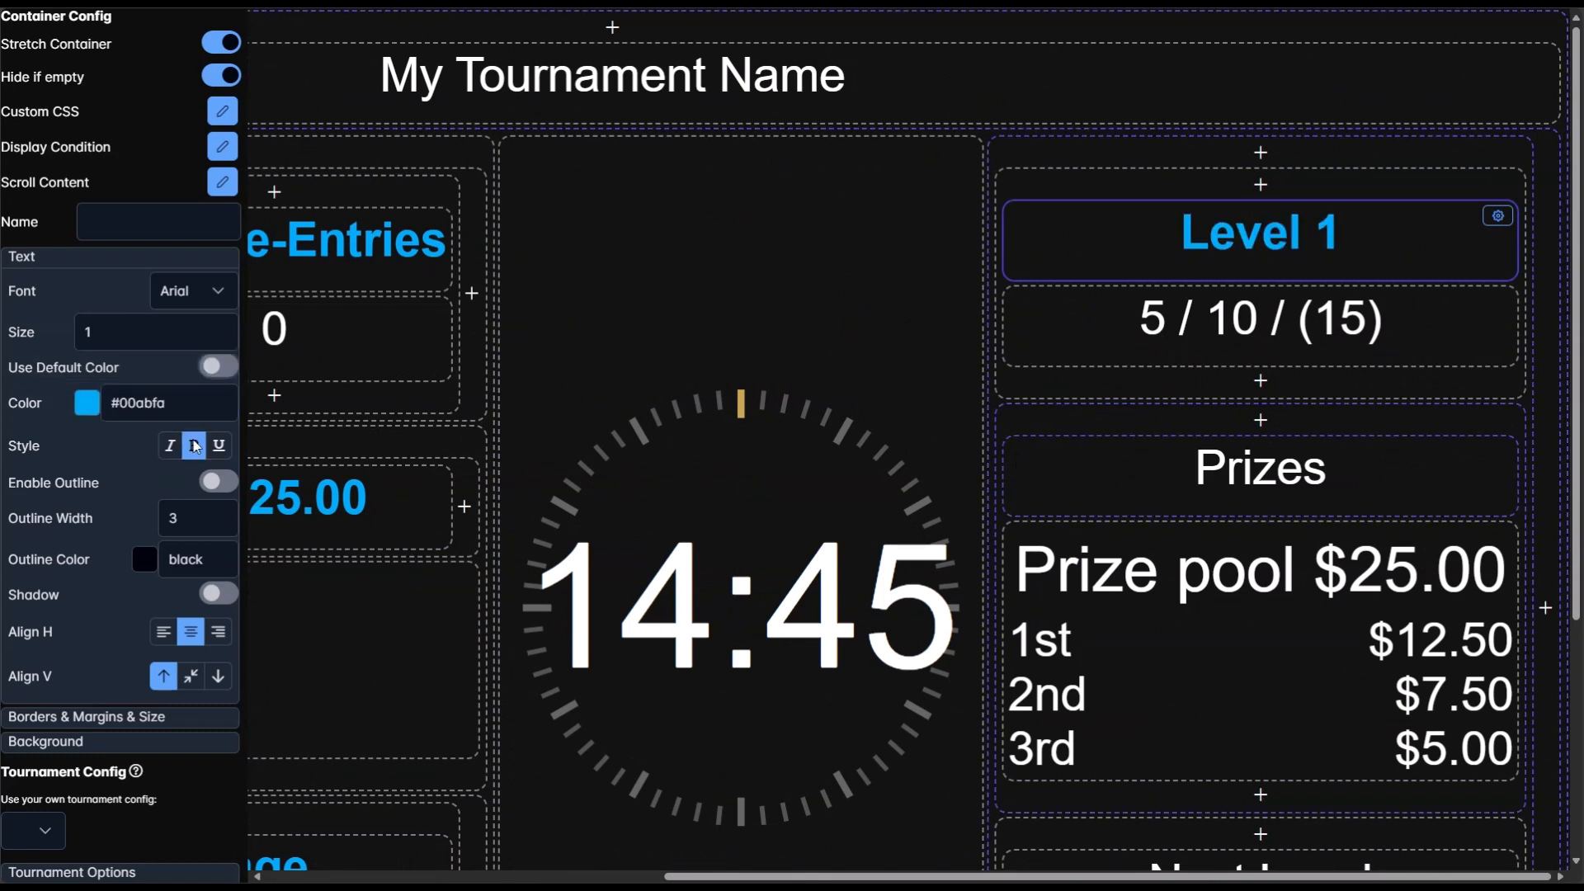
pyautogui.moveTo(164, 405); pyautogui.dragTo(103, 404)
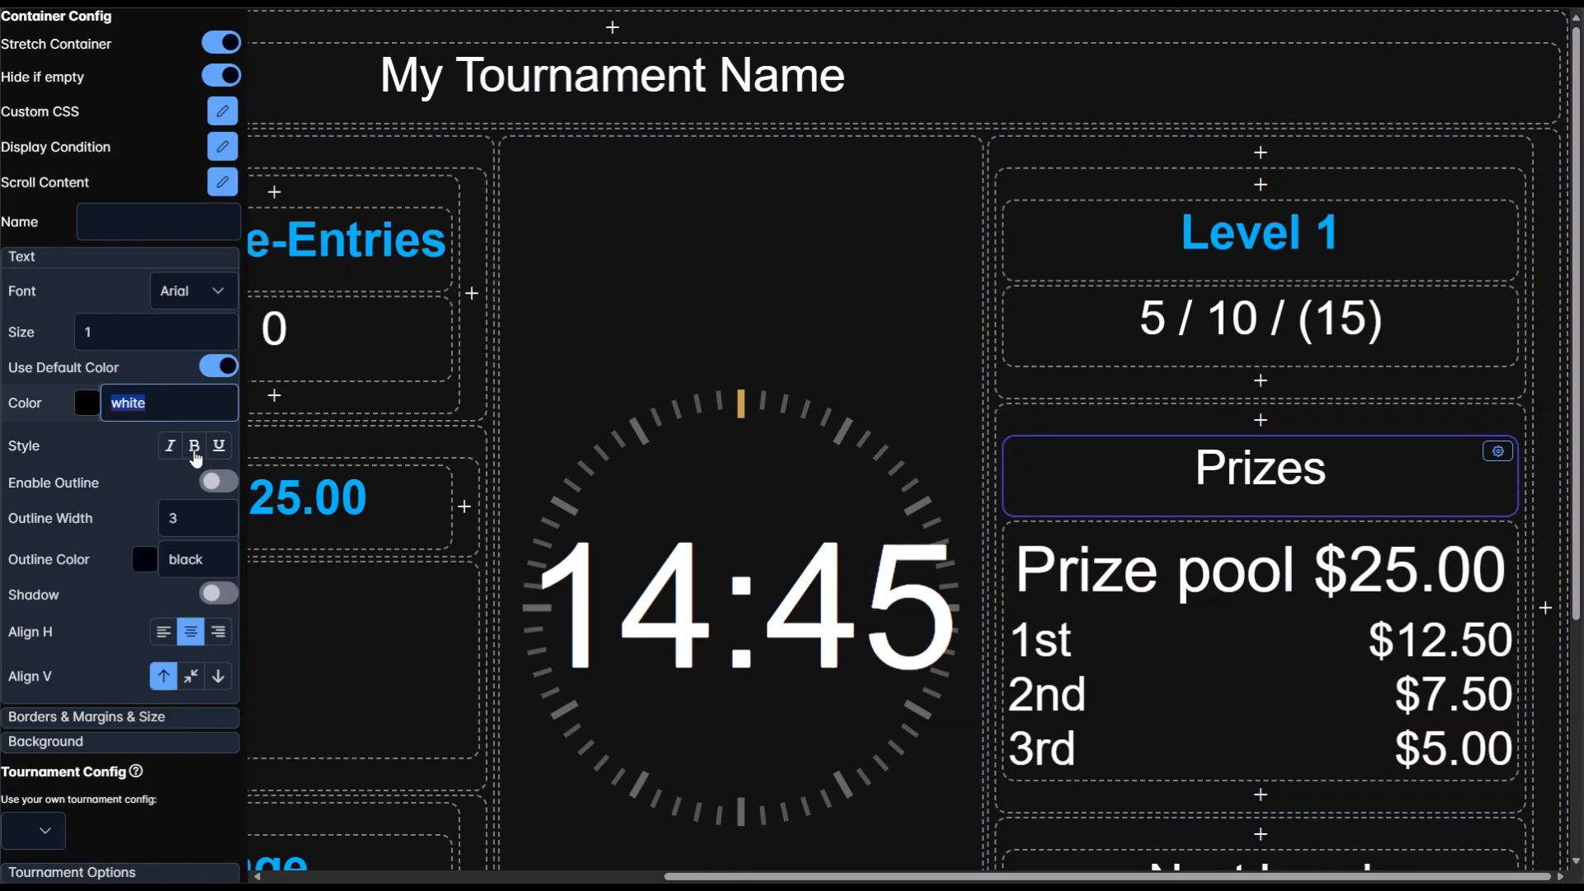
pyautogui.write('#00abfa')
pyautogui.click(220, 372)
pyautogui.click(194, 445)
# - Format the Next Level heading as bold text in colour #00abfa
pyautogui.scroll(-4, 1079, 420)
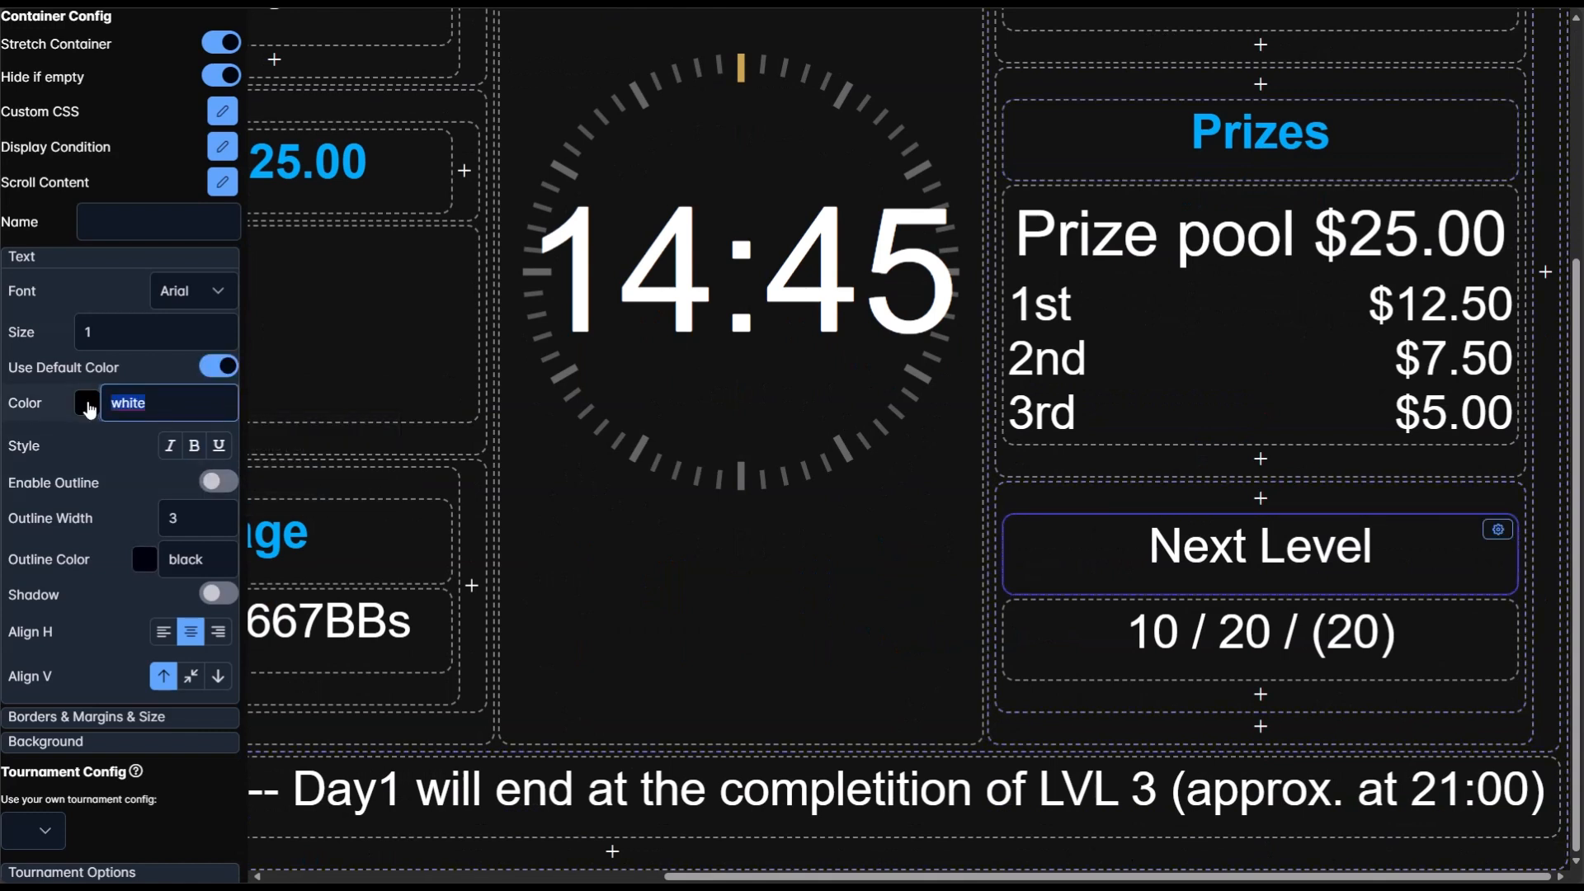
pyautogui.write('#00abfa')
pyautogui.click(194, 445)
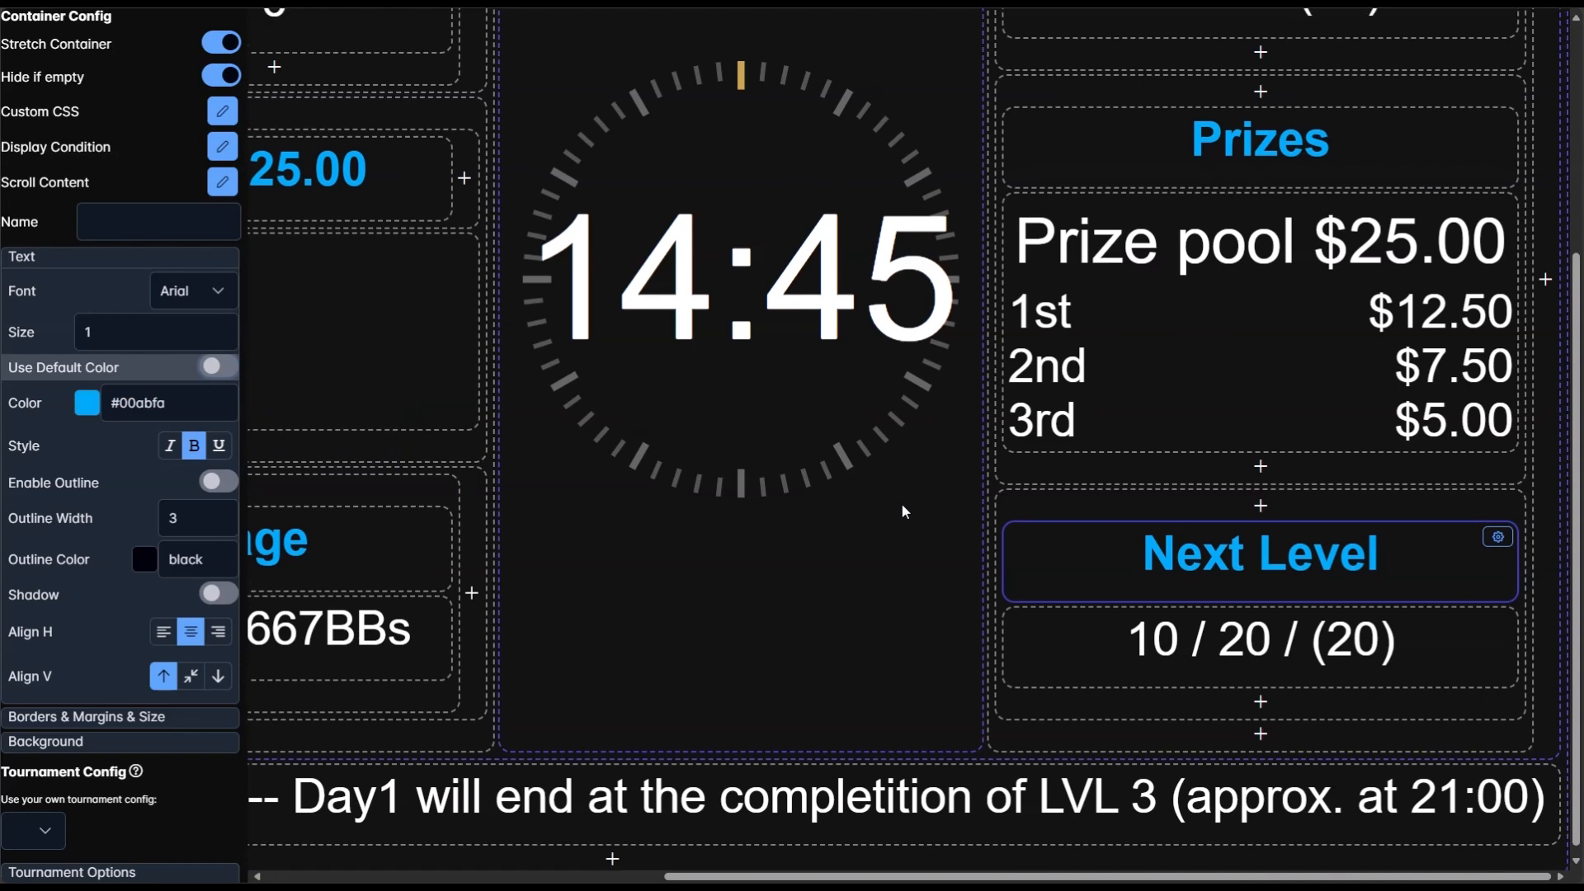
# - Preview the whole tournament display with the recoloured headings, and return to the editor
pyautogui.scroll(4, 900, 502)
pyautogui.hscroll(-1, 948, 480)
pyautogui.hscroll(-4, 948, 489)
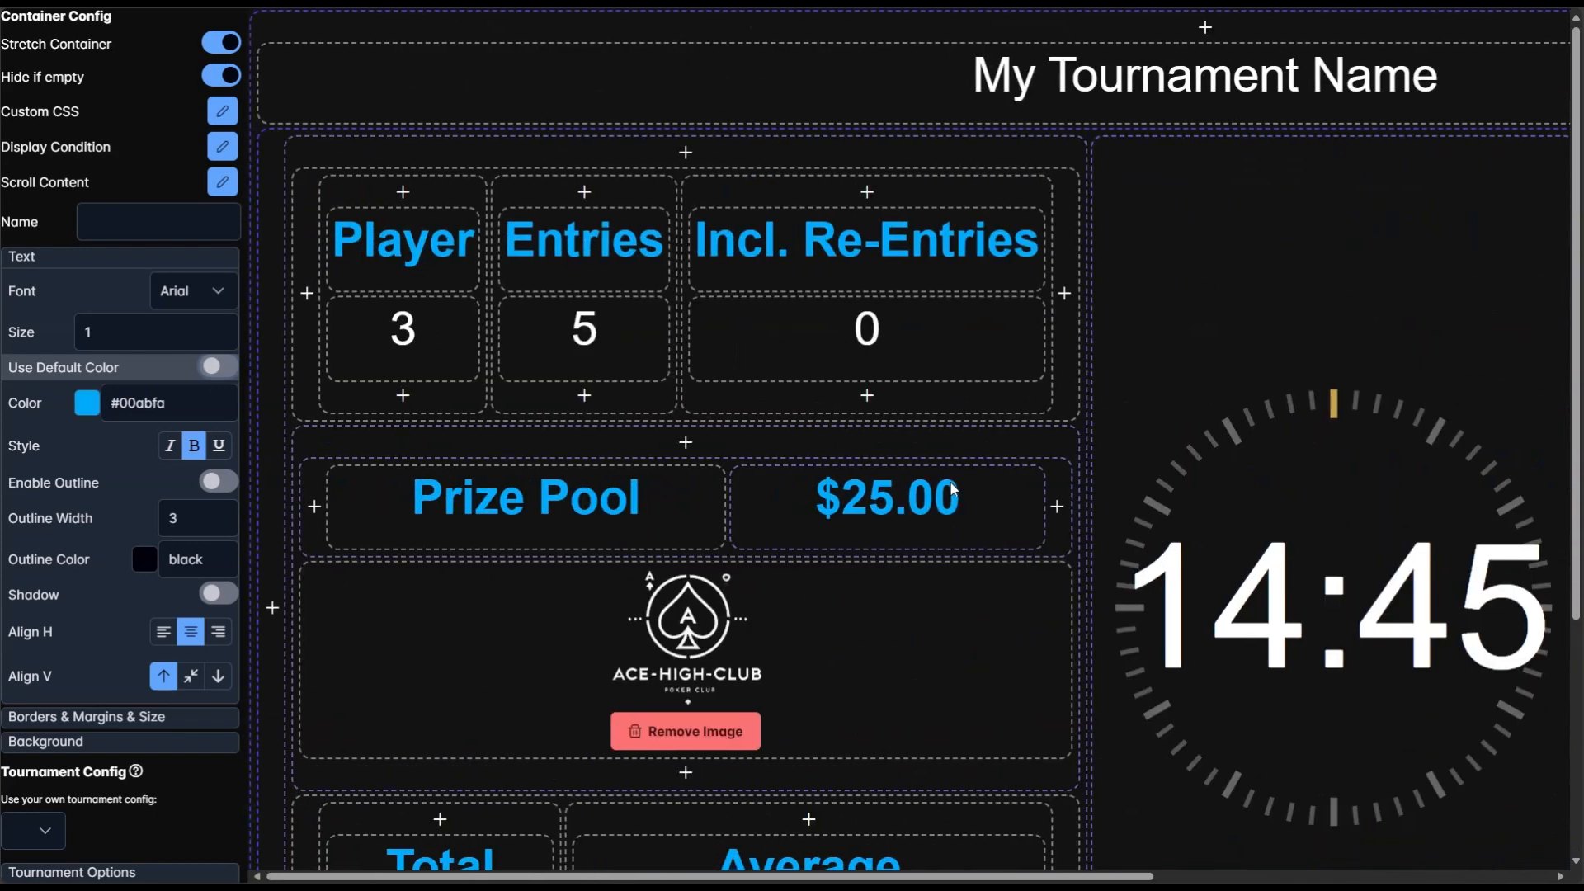
pyautogui.scroll(5, 115, 210)
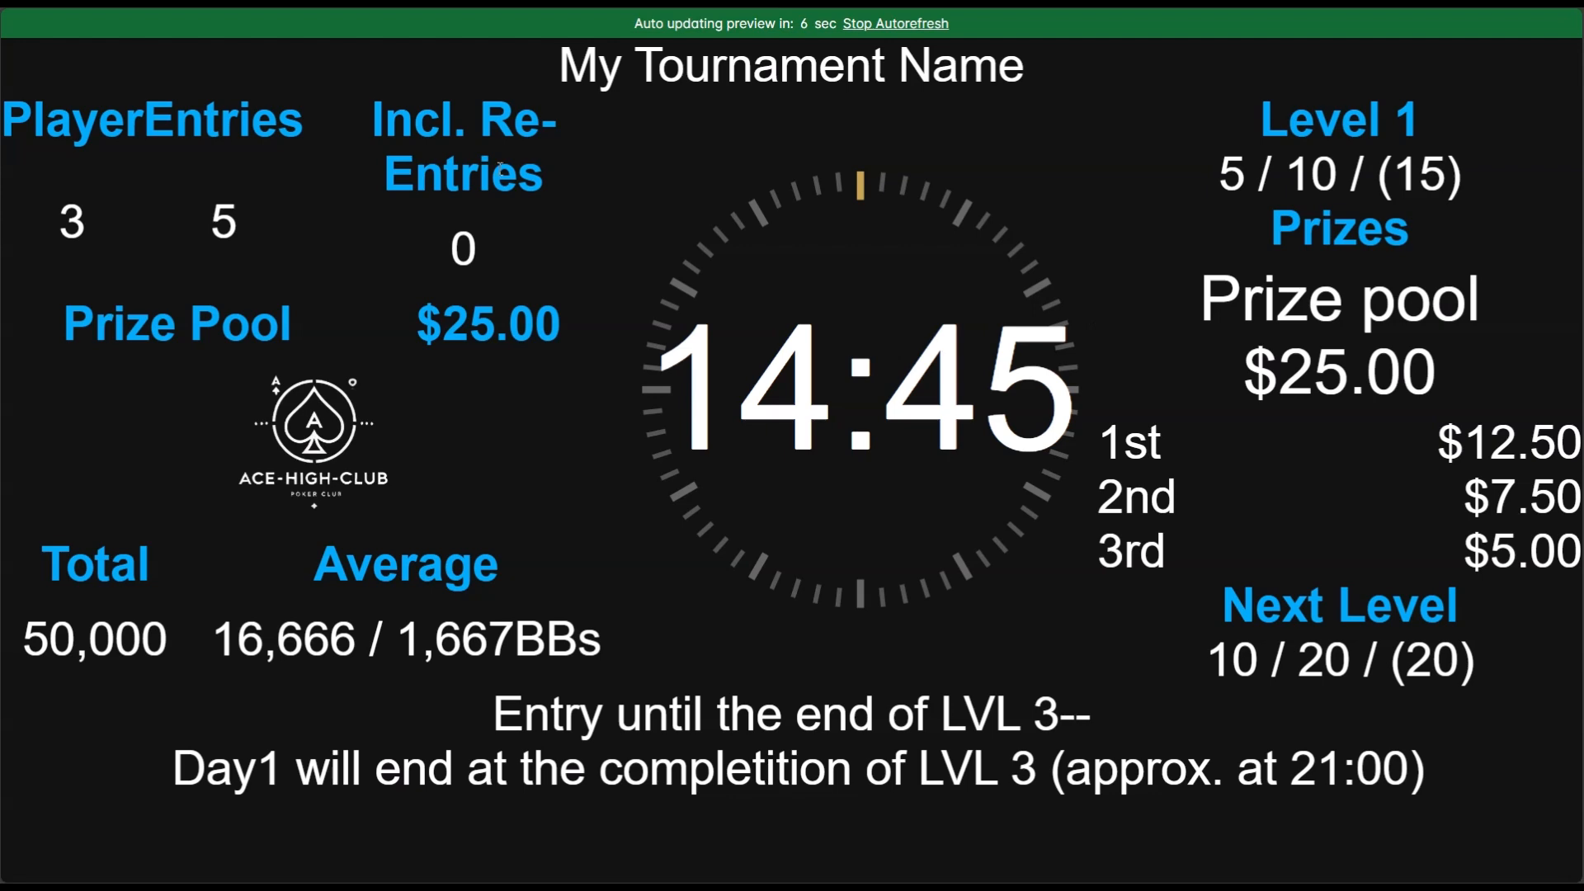
pyautogui.press('Escape')
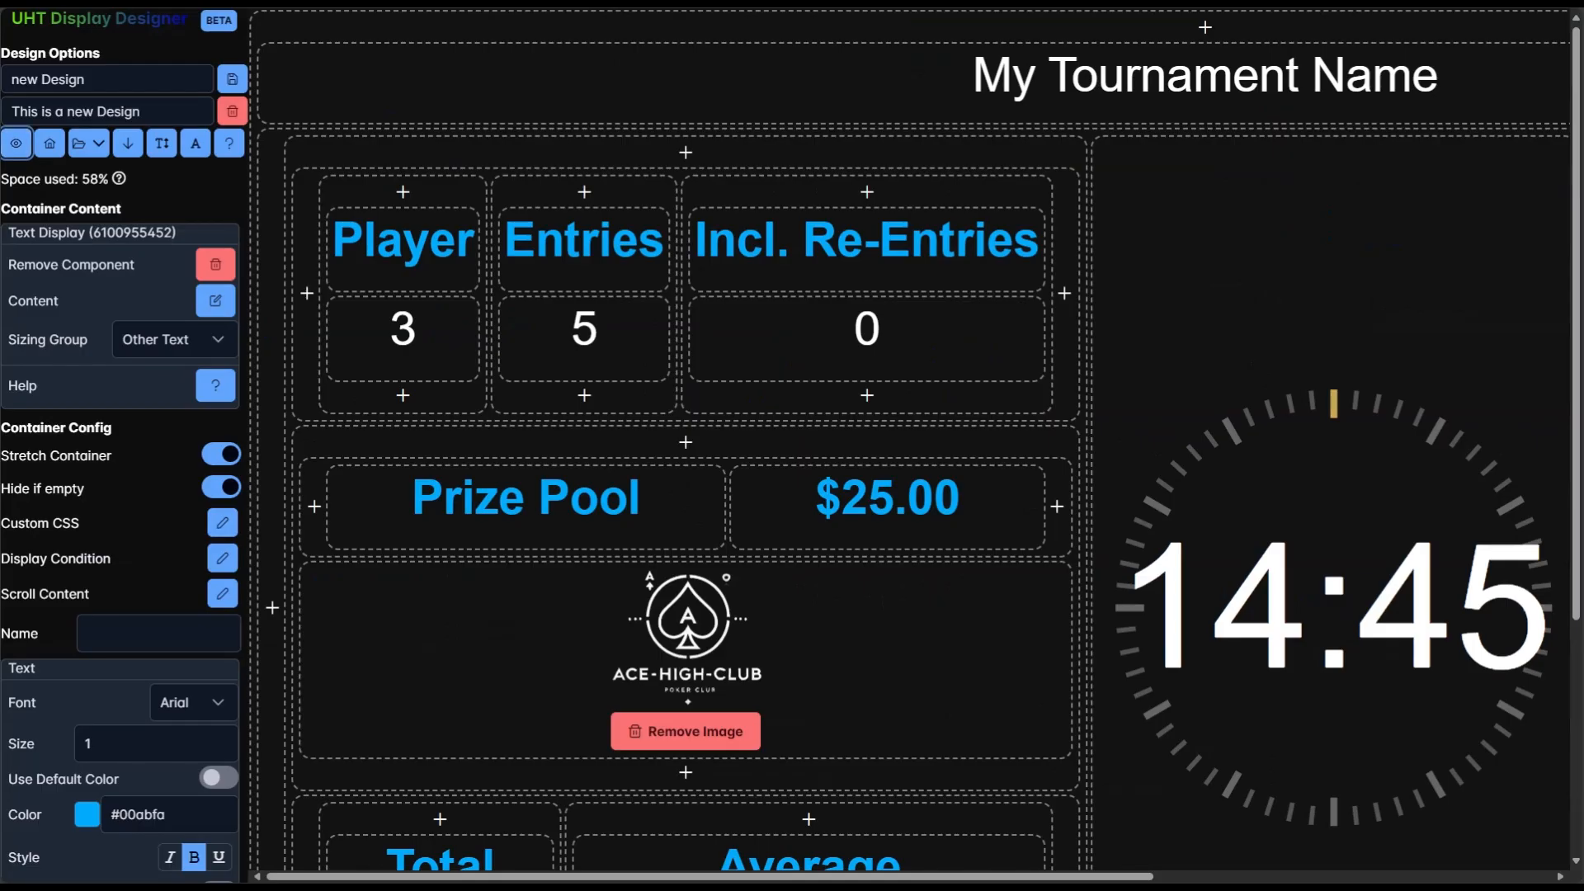
pyautogui.hscroll(7, 791, 495)
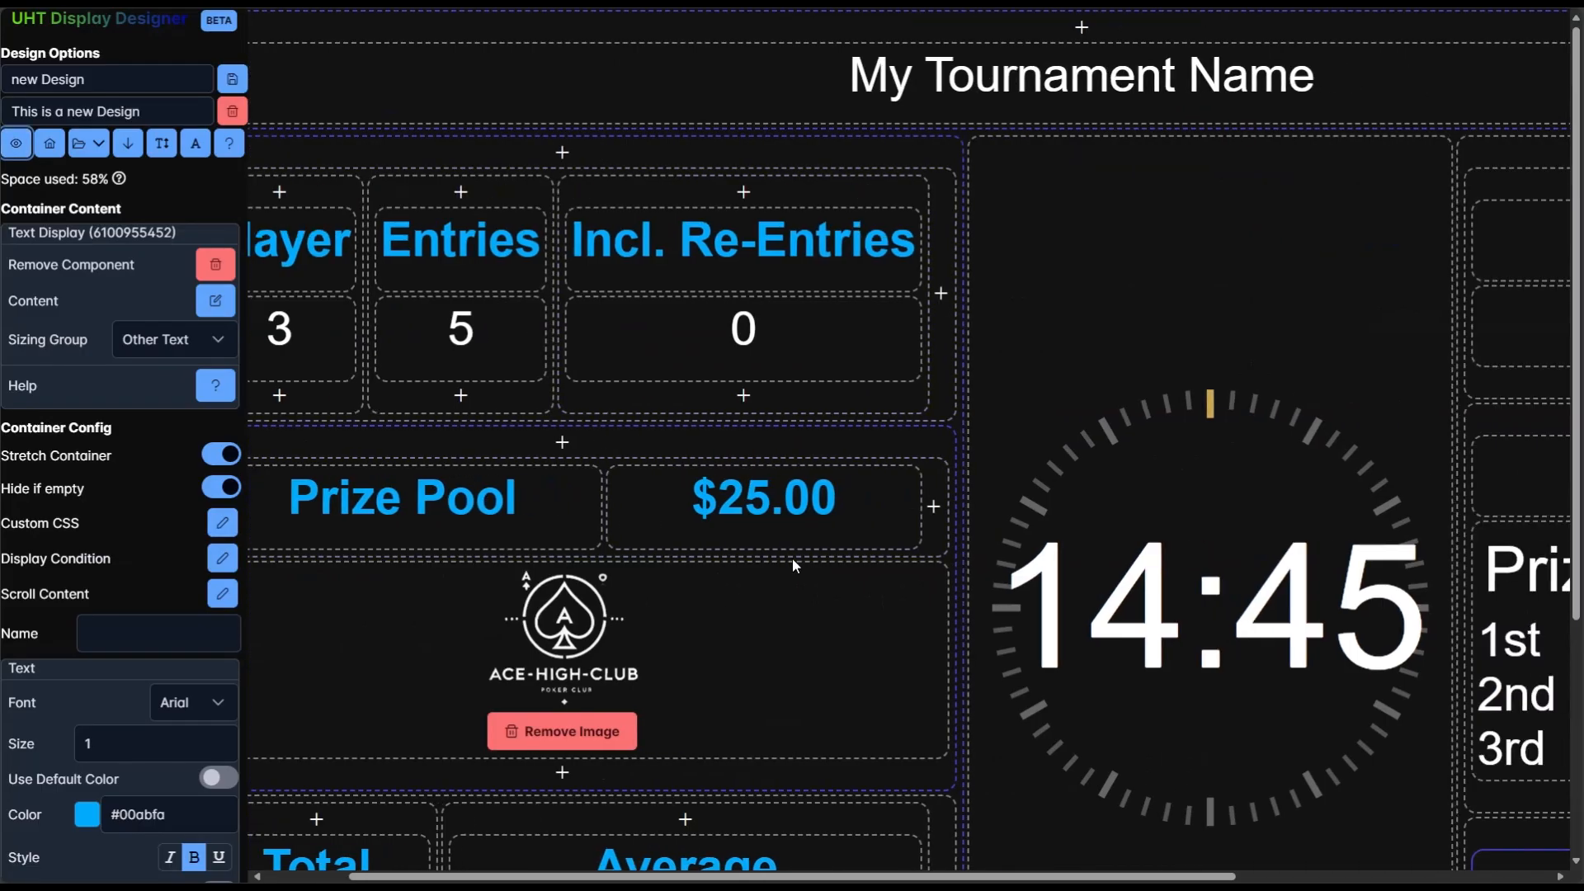
pyautogui.scroll(-3, 787, 487)
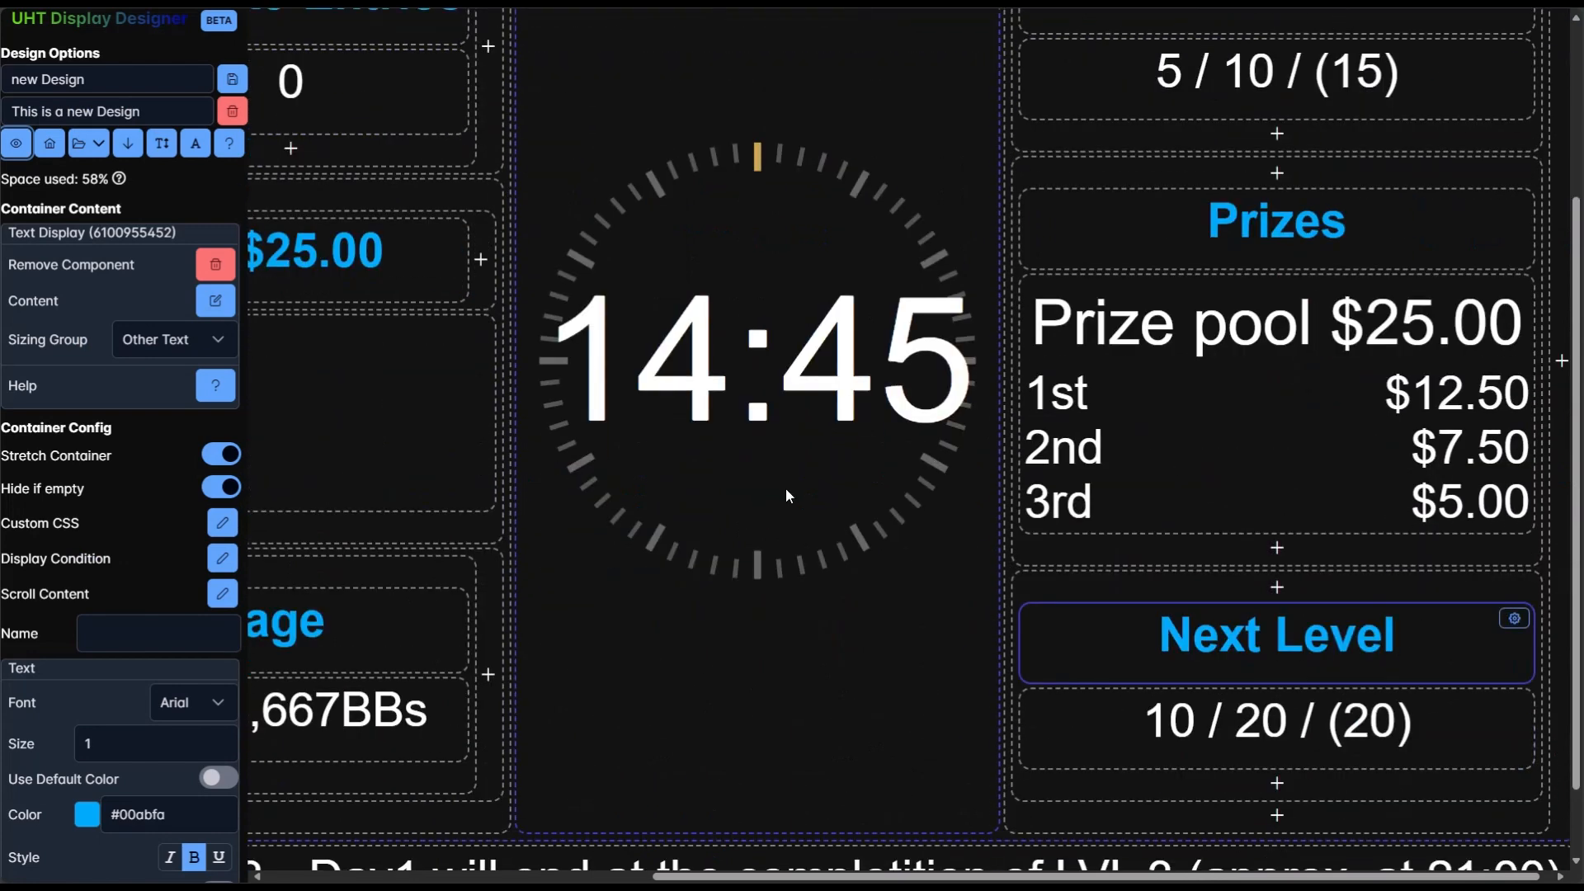
pyautogui.hscroll(-3, 785, 487)
pyautogui.scroll(2, 983, 505)
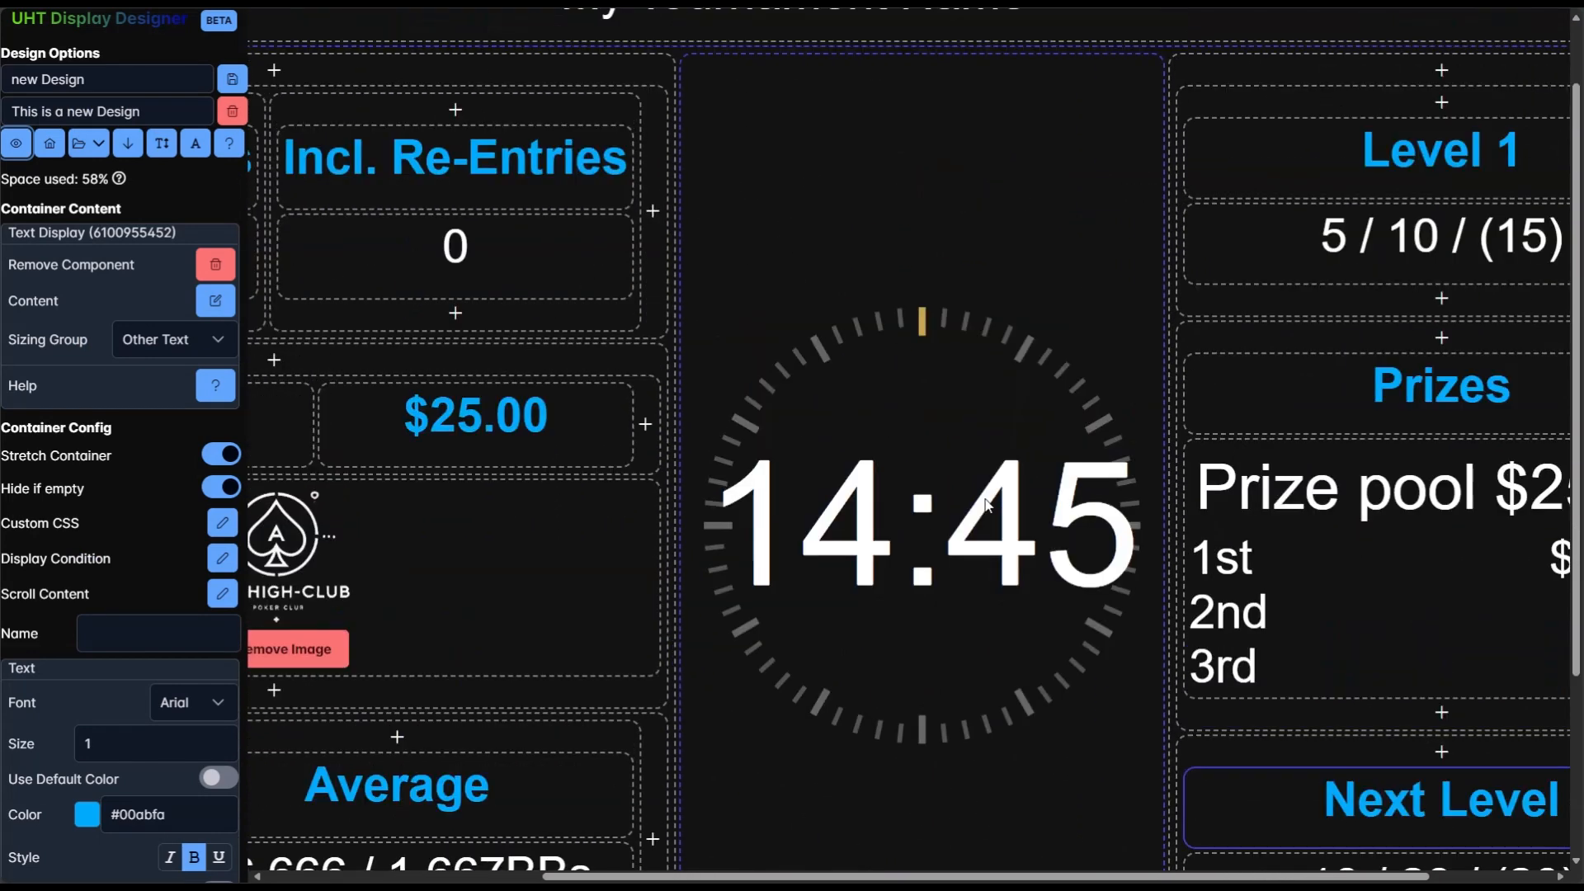
pyautogui.hscroll(3, 983, 499)
pyautogui.hscroll(-3, 984, 497)
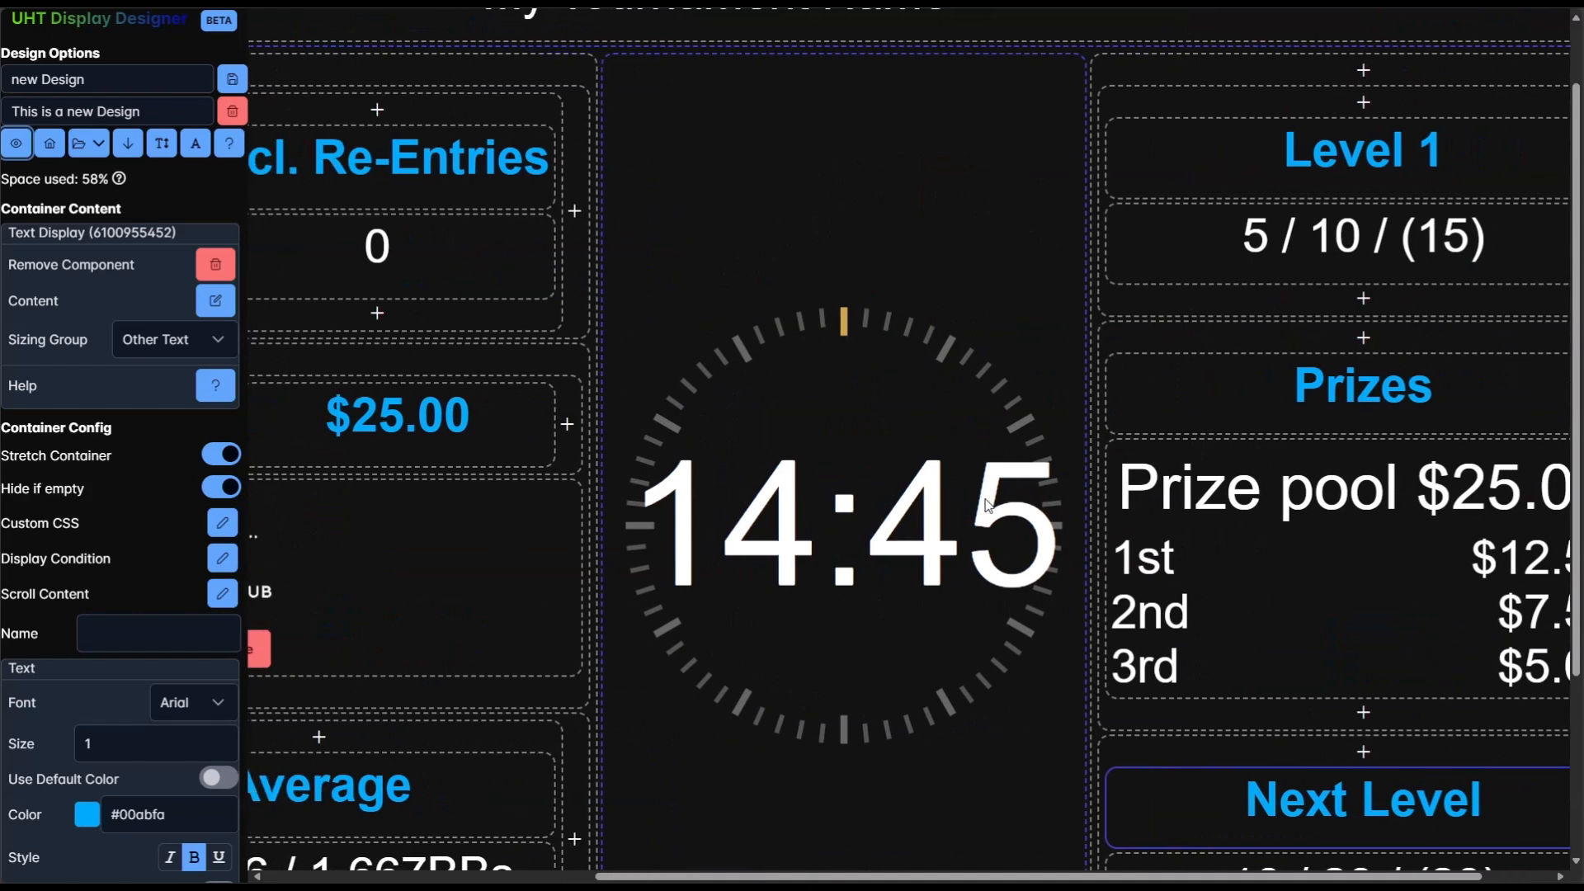
# - Preview the display again, compare it with the Slice & Dice reference slide in the presentation window, and return to the editor
pyautogui.click(17, 142)
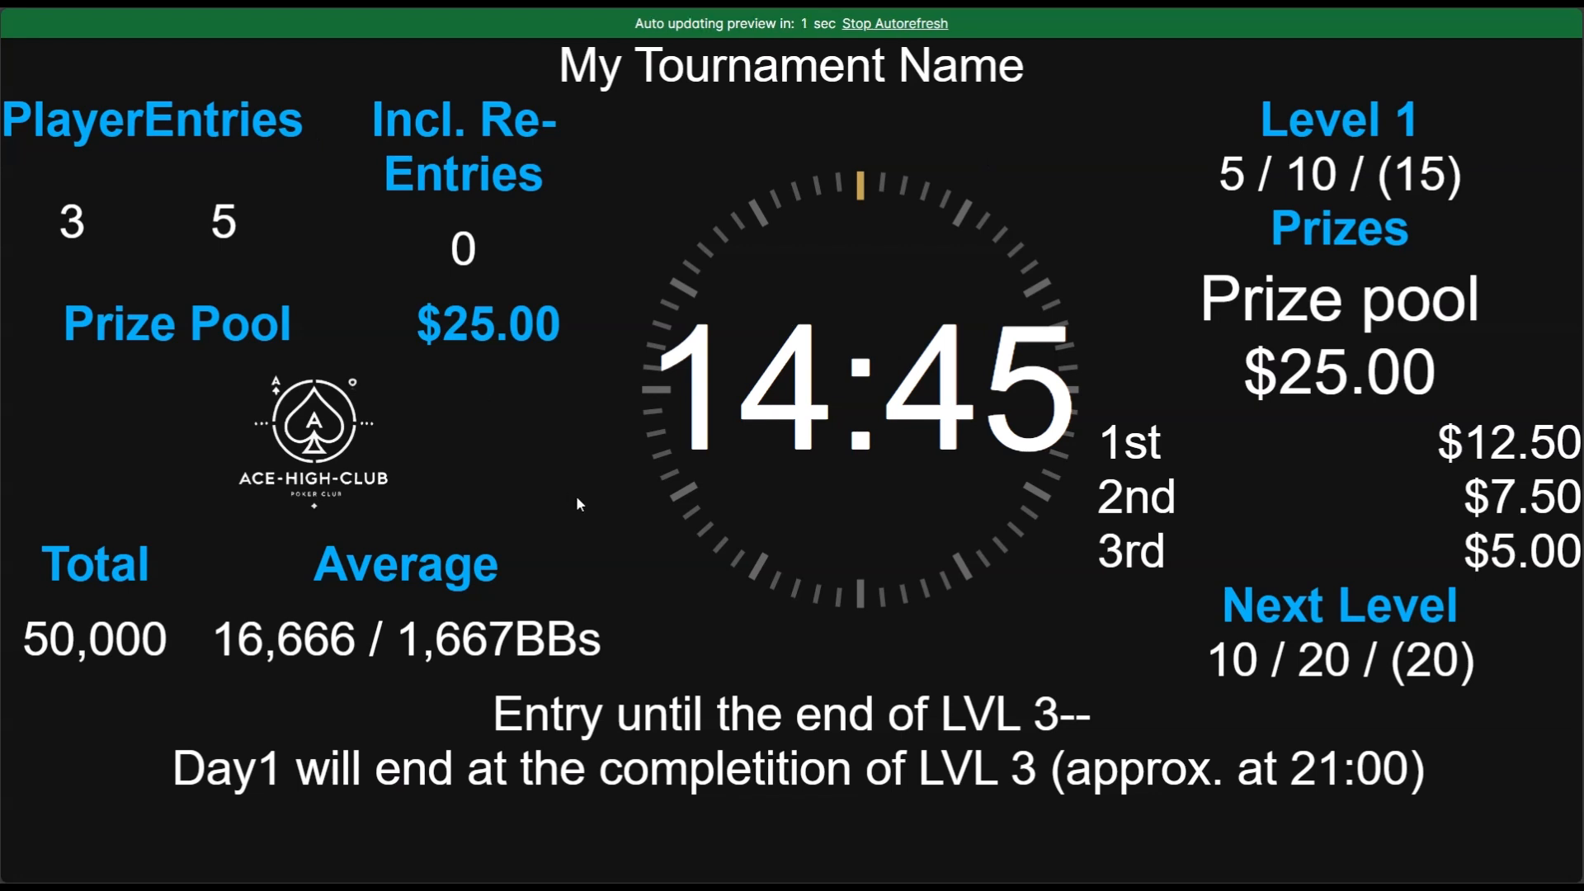
pyautogui.hotkey('alt', 'Tab')
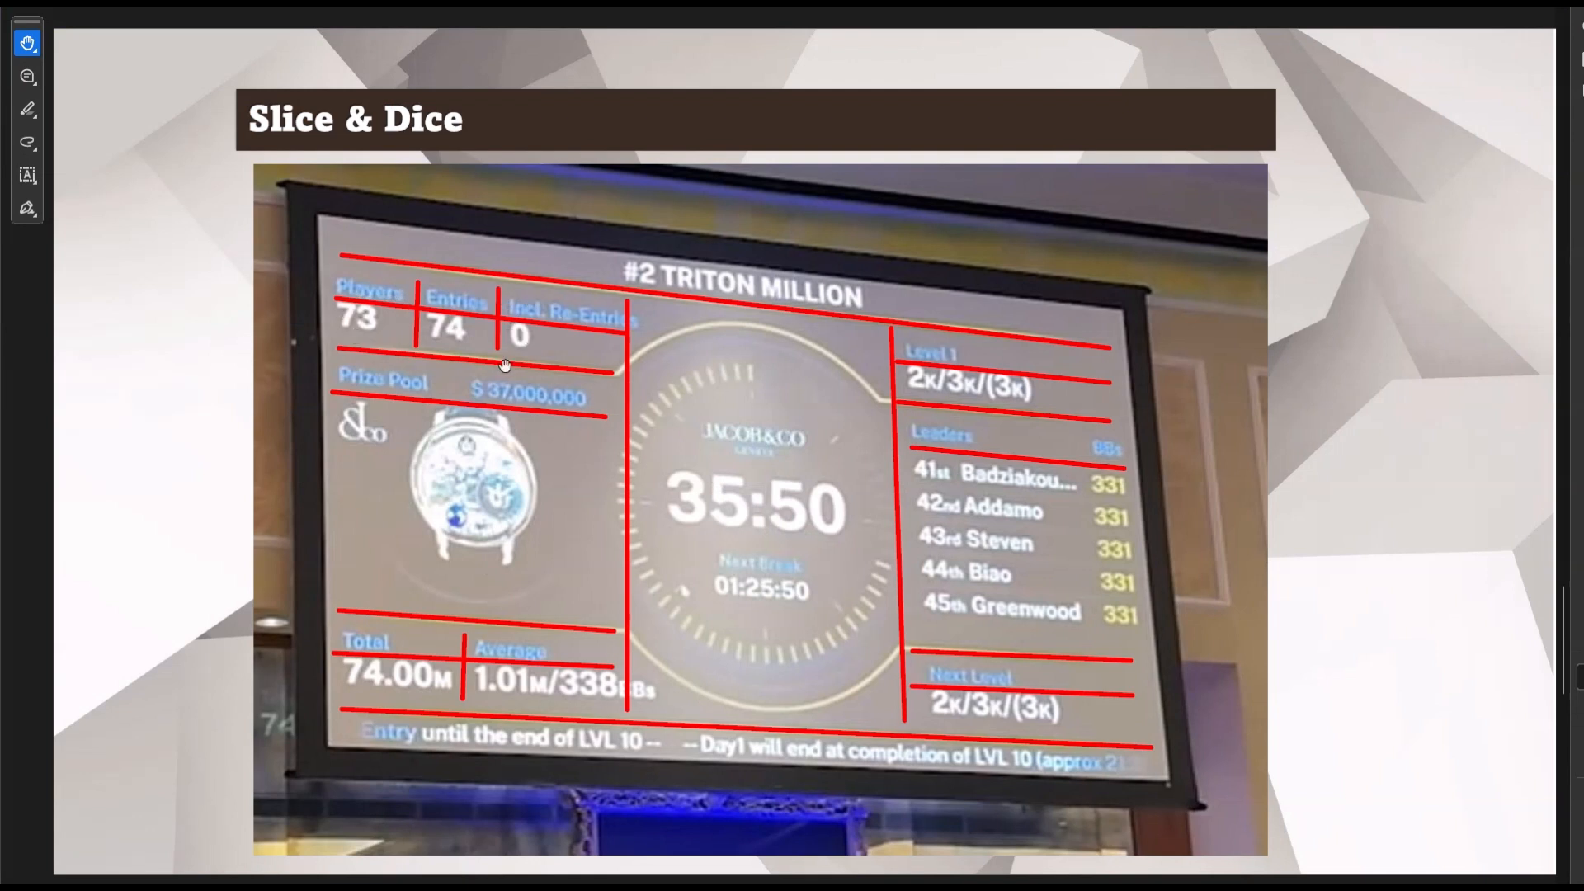
pyautogui.hotkey('alt', 'Tab')
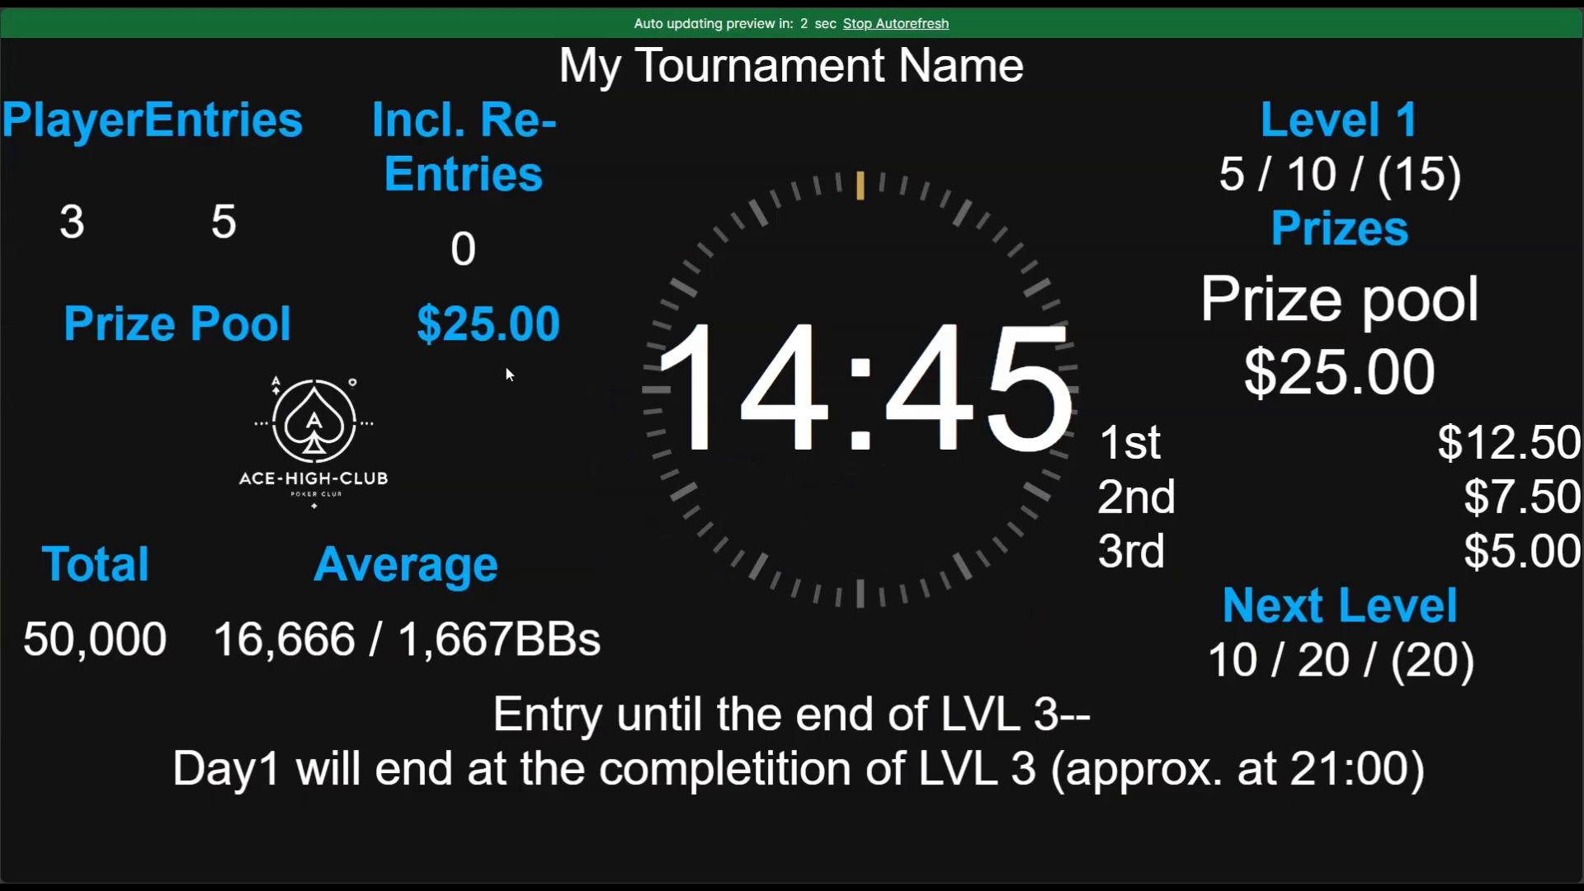
pyautogui.press('Escape')
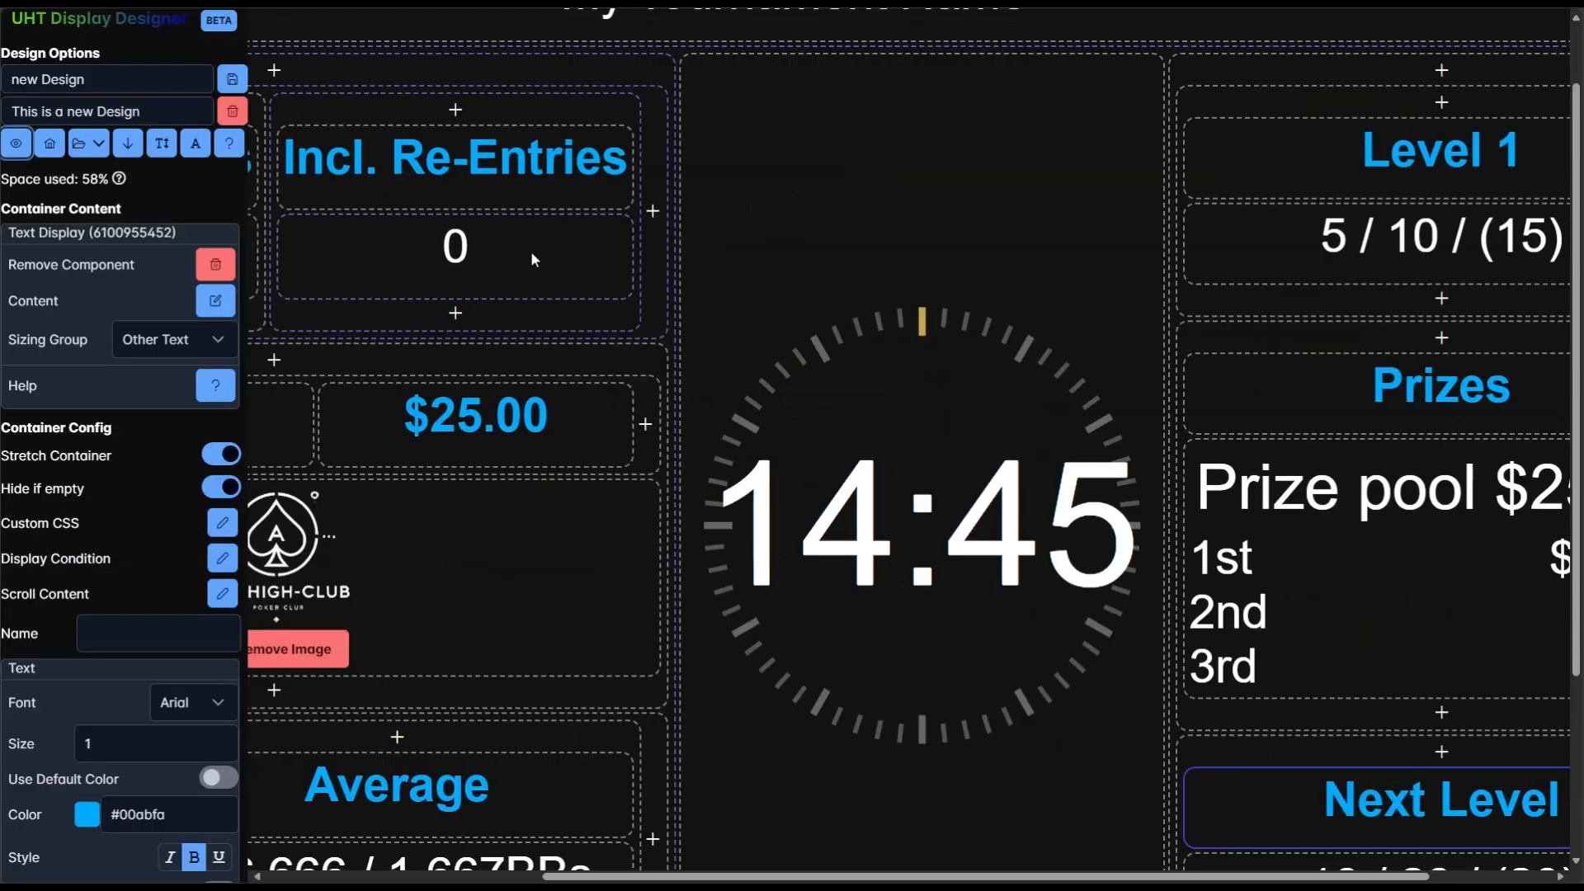
pyautogui.scroll(1, 570, 373)
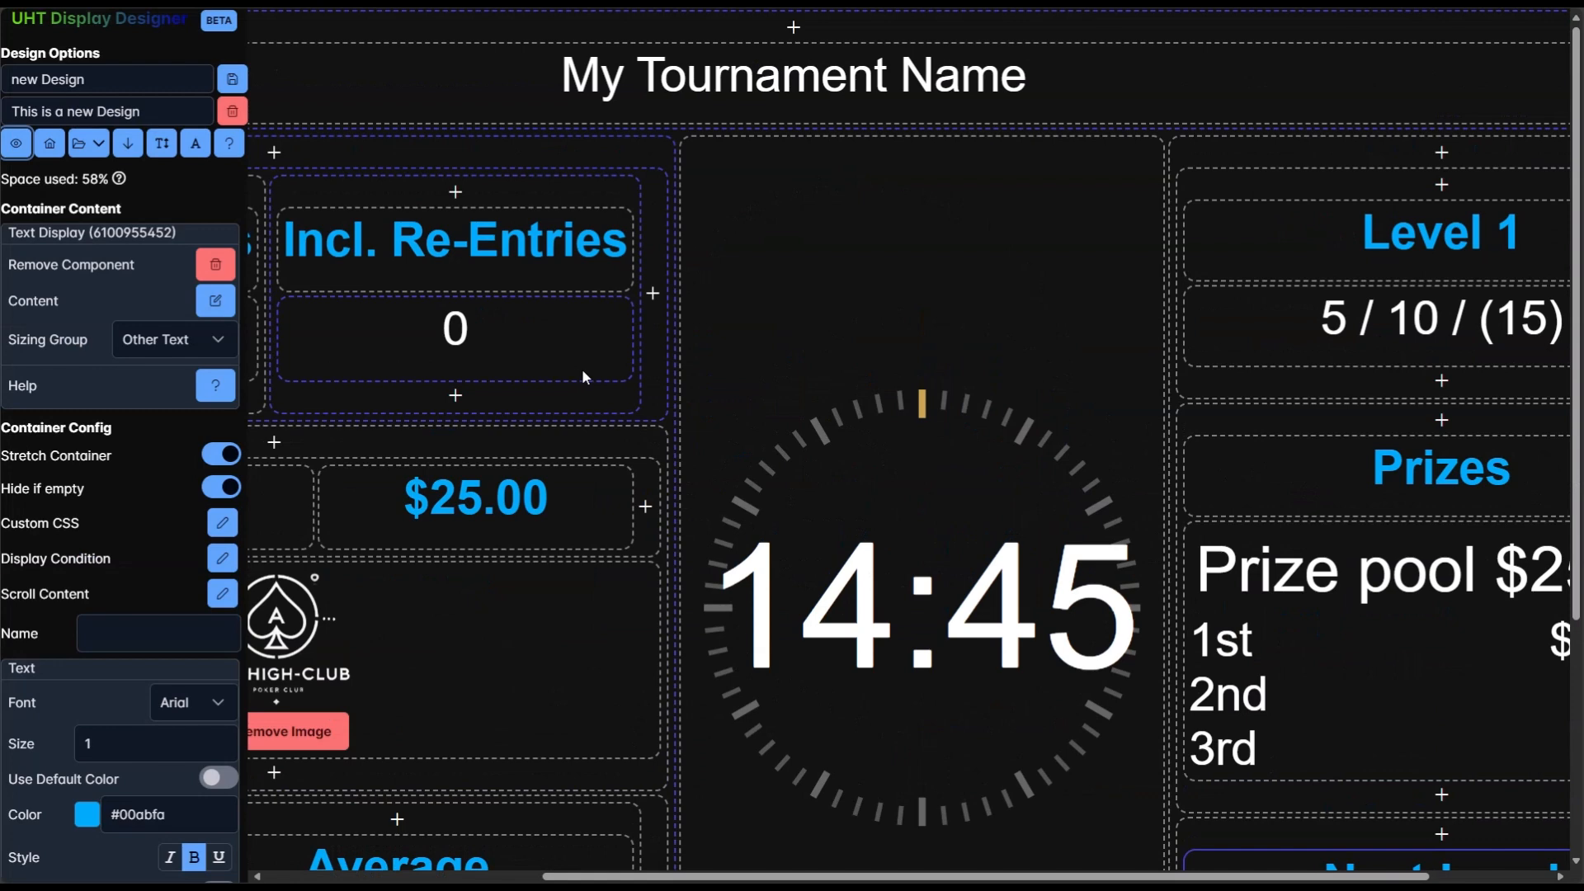
pyautogui.hscroll(-5, 581, 369)
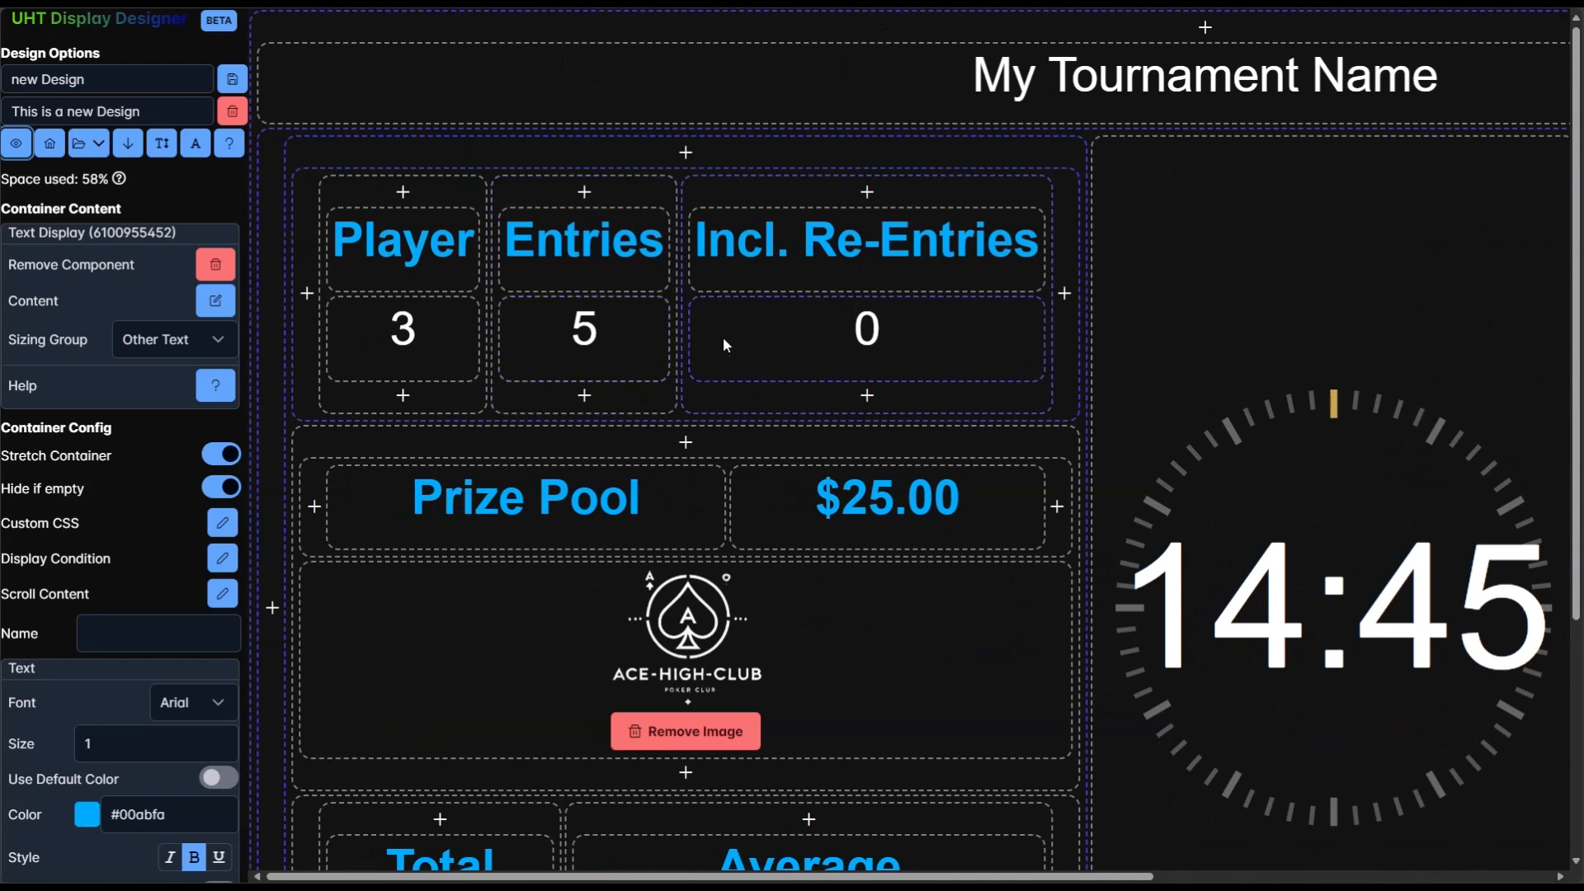
# - Set the text size of the Player, Entries and Incl. Re-Entries headings to 0
pyautogui.scroll(-3, 723, 343)
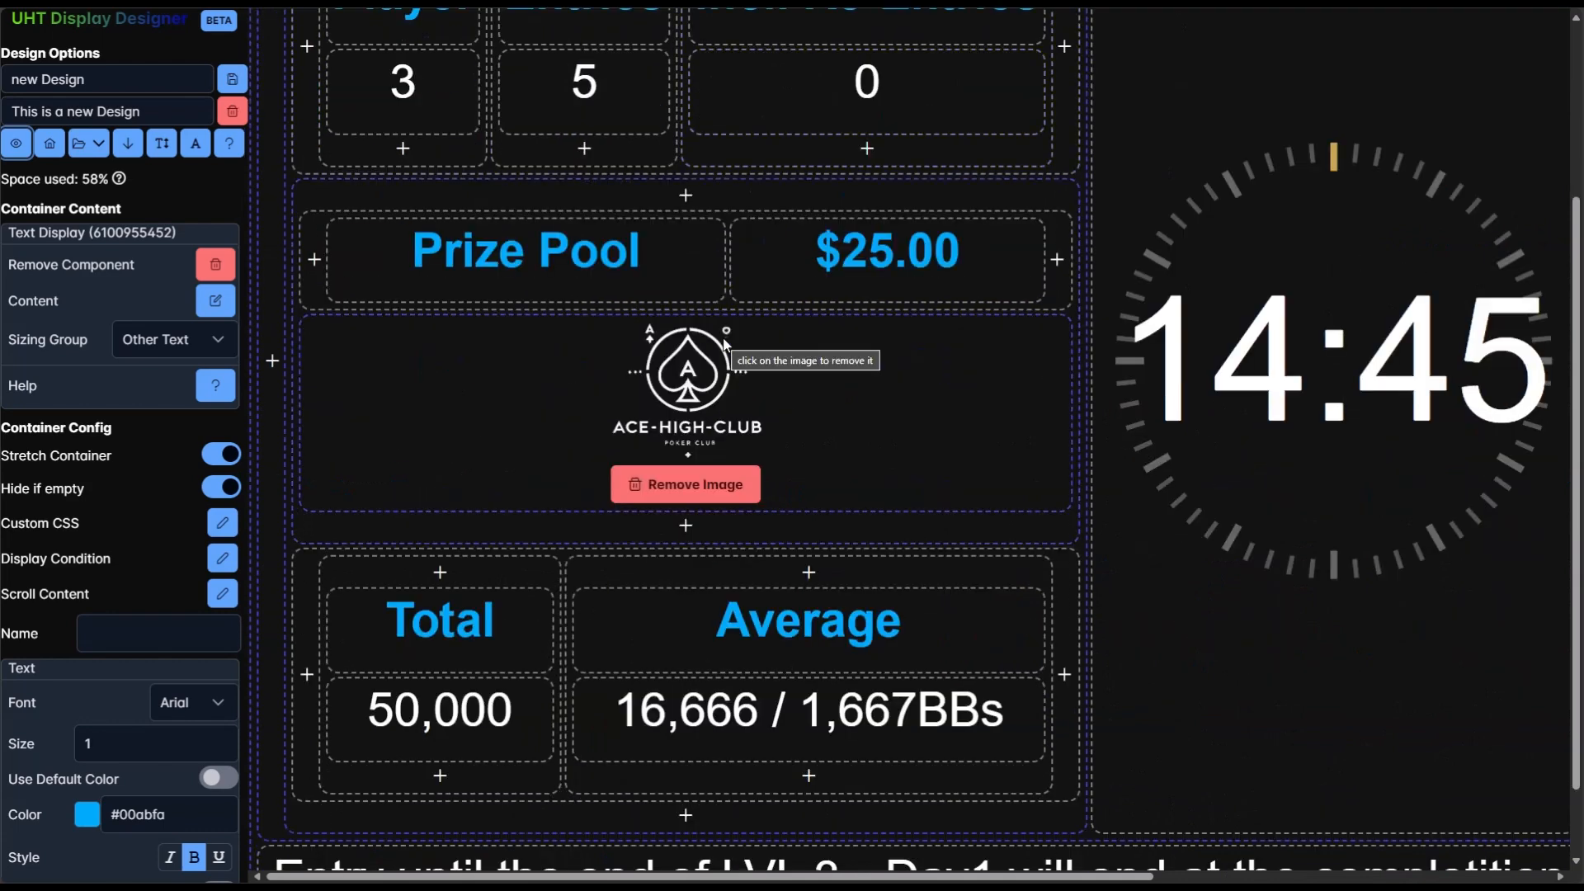
pyautogui.scroll(3, 724, 342)
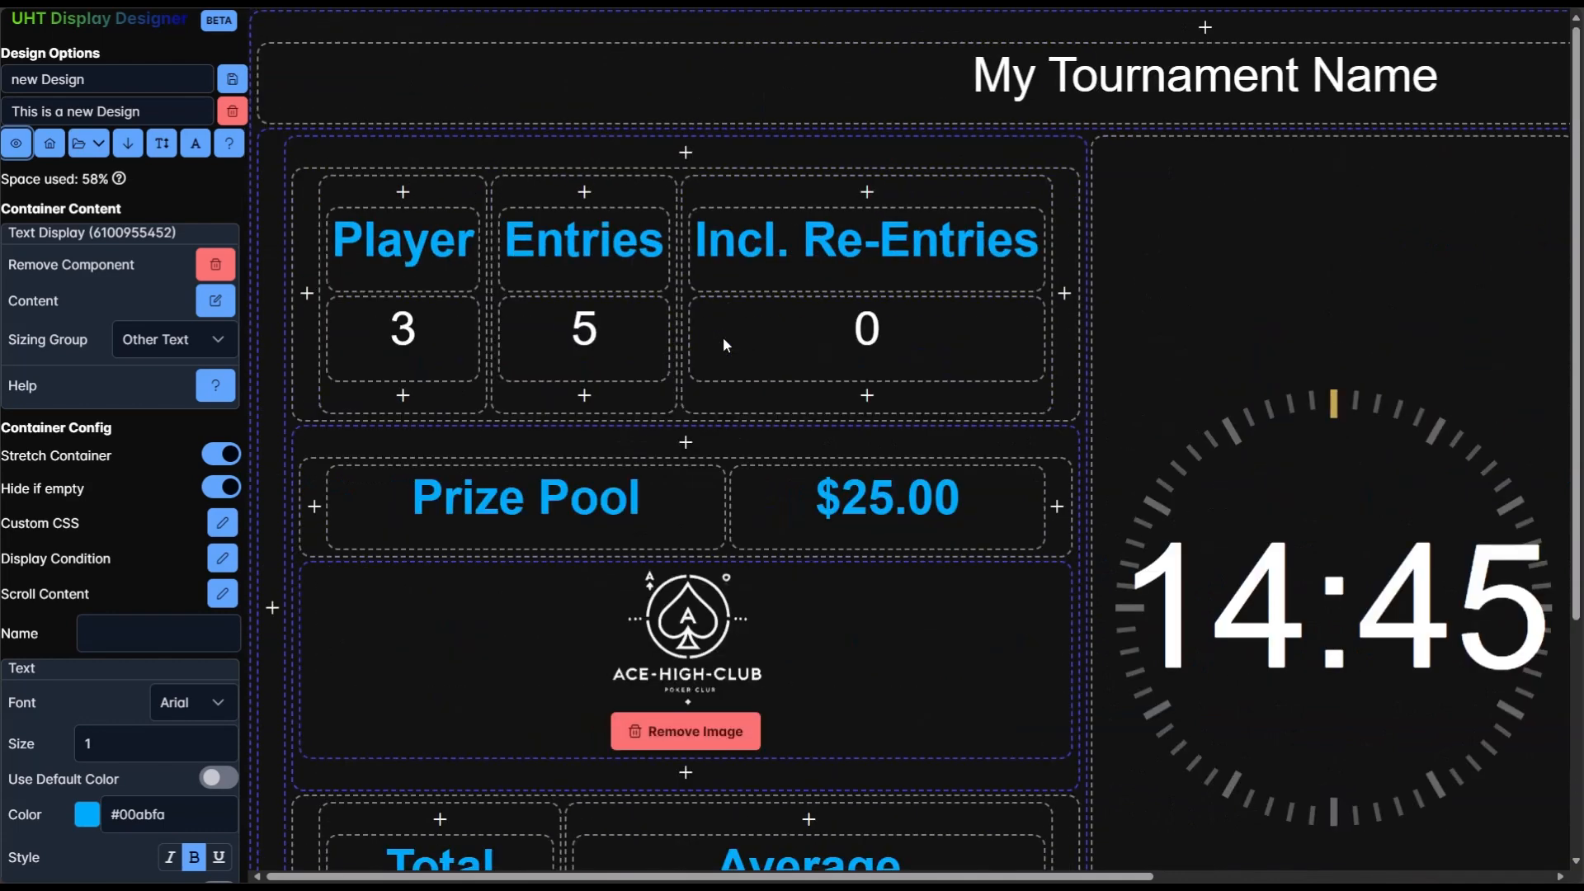
pyautogui.click(348, 279)
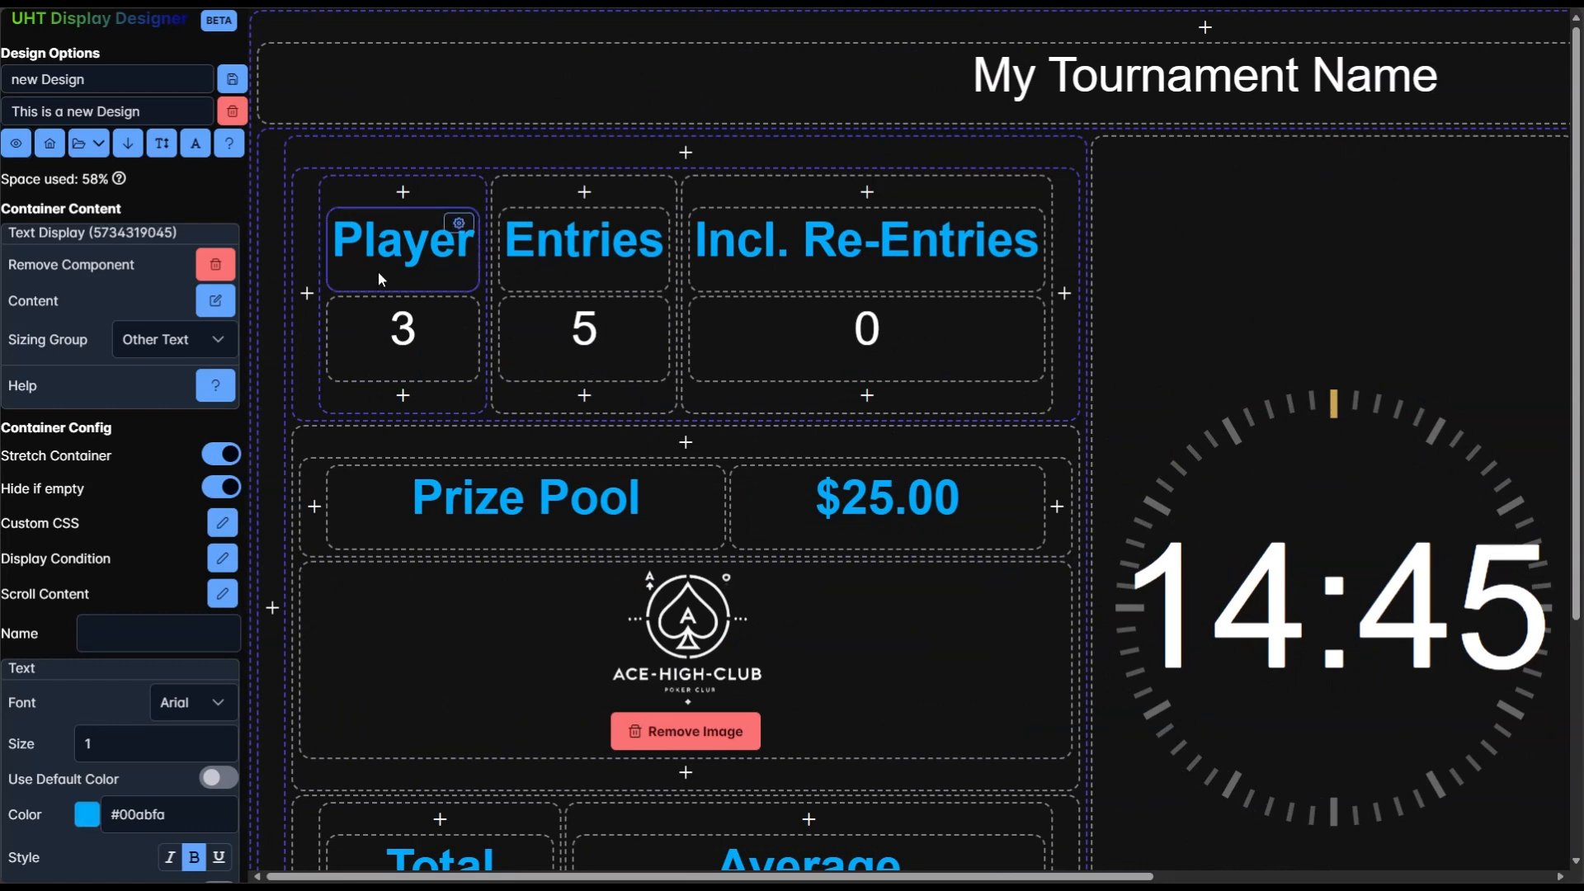
pyautogui.scroll(-5, 108, 375)
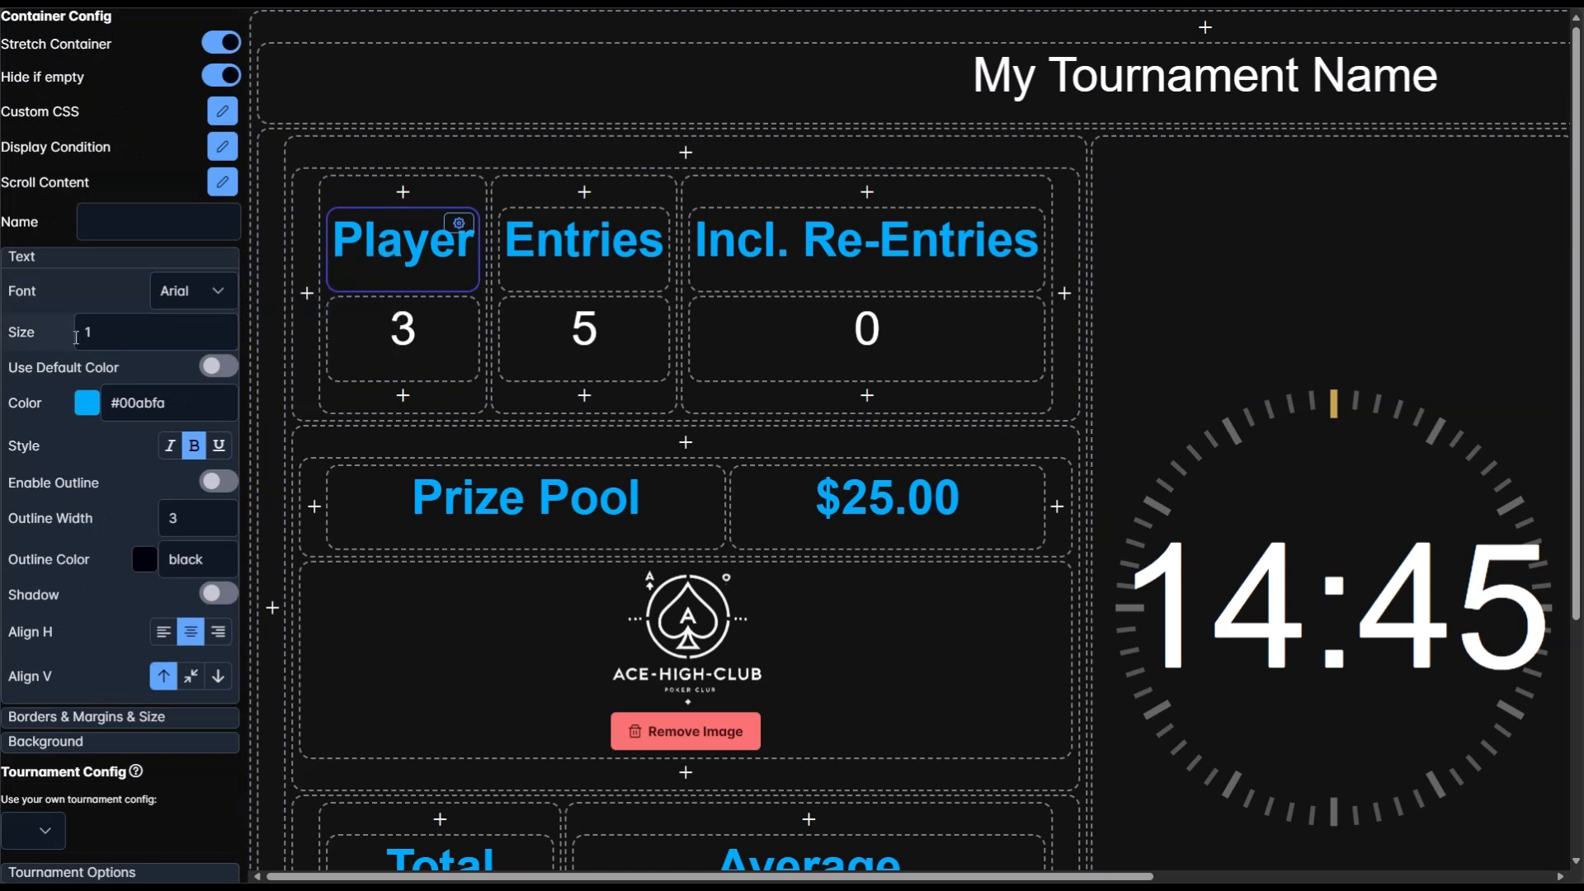
pyautogui.click(221, 337)
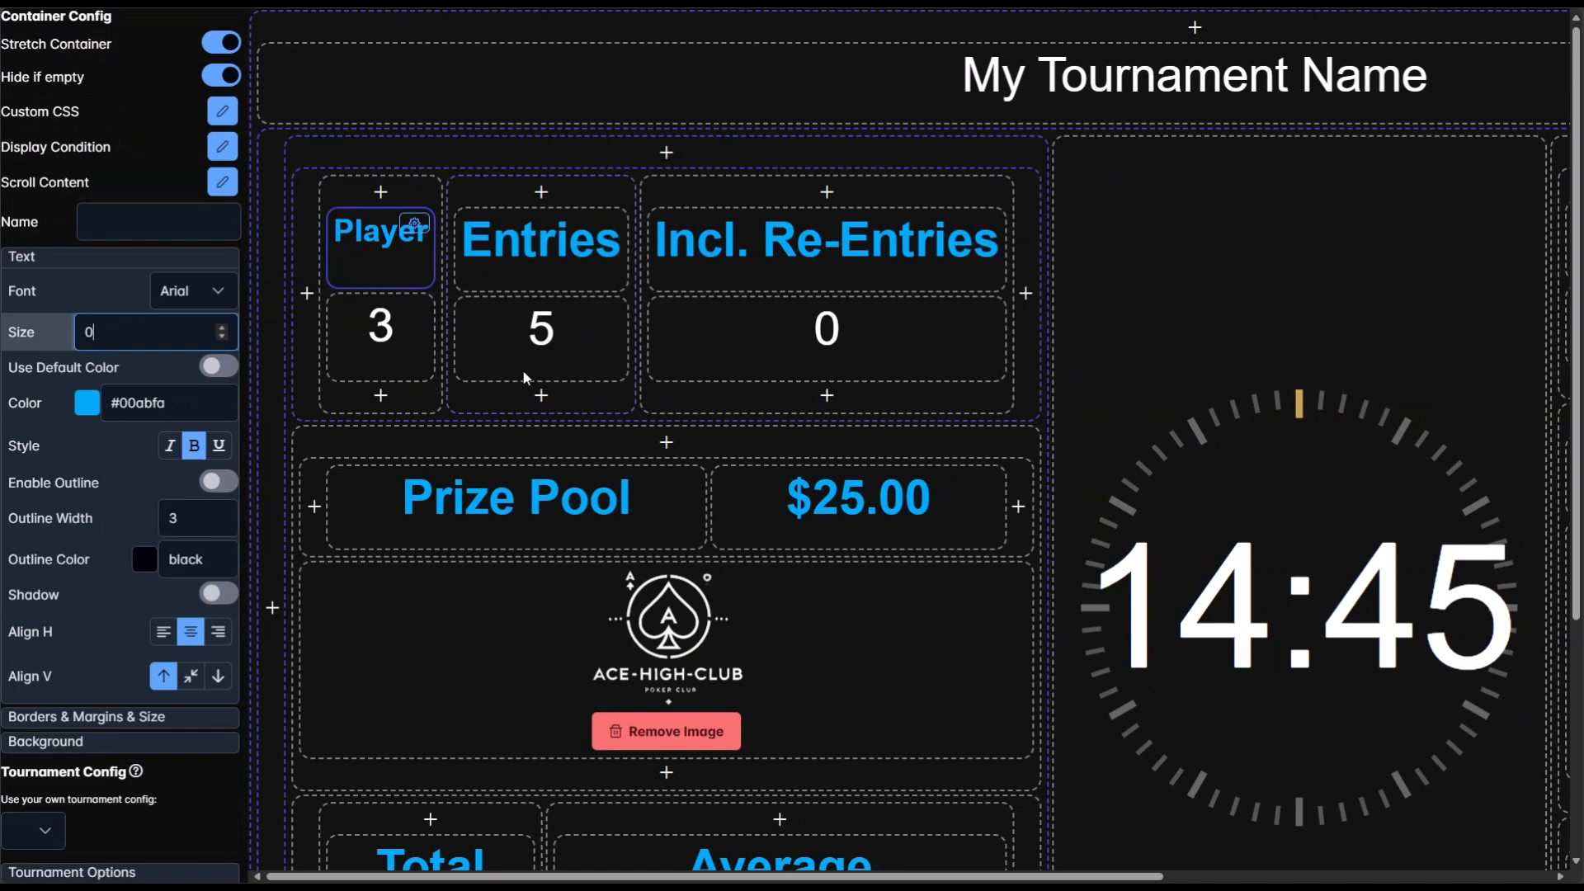
pyautogui.click(221, 337)
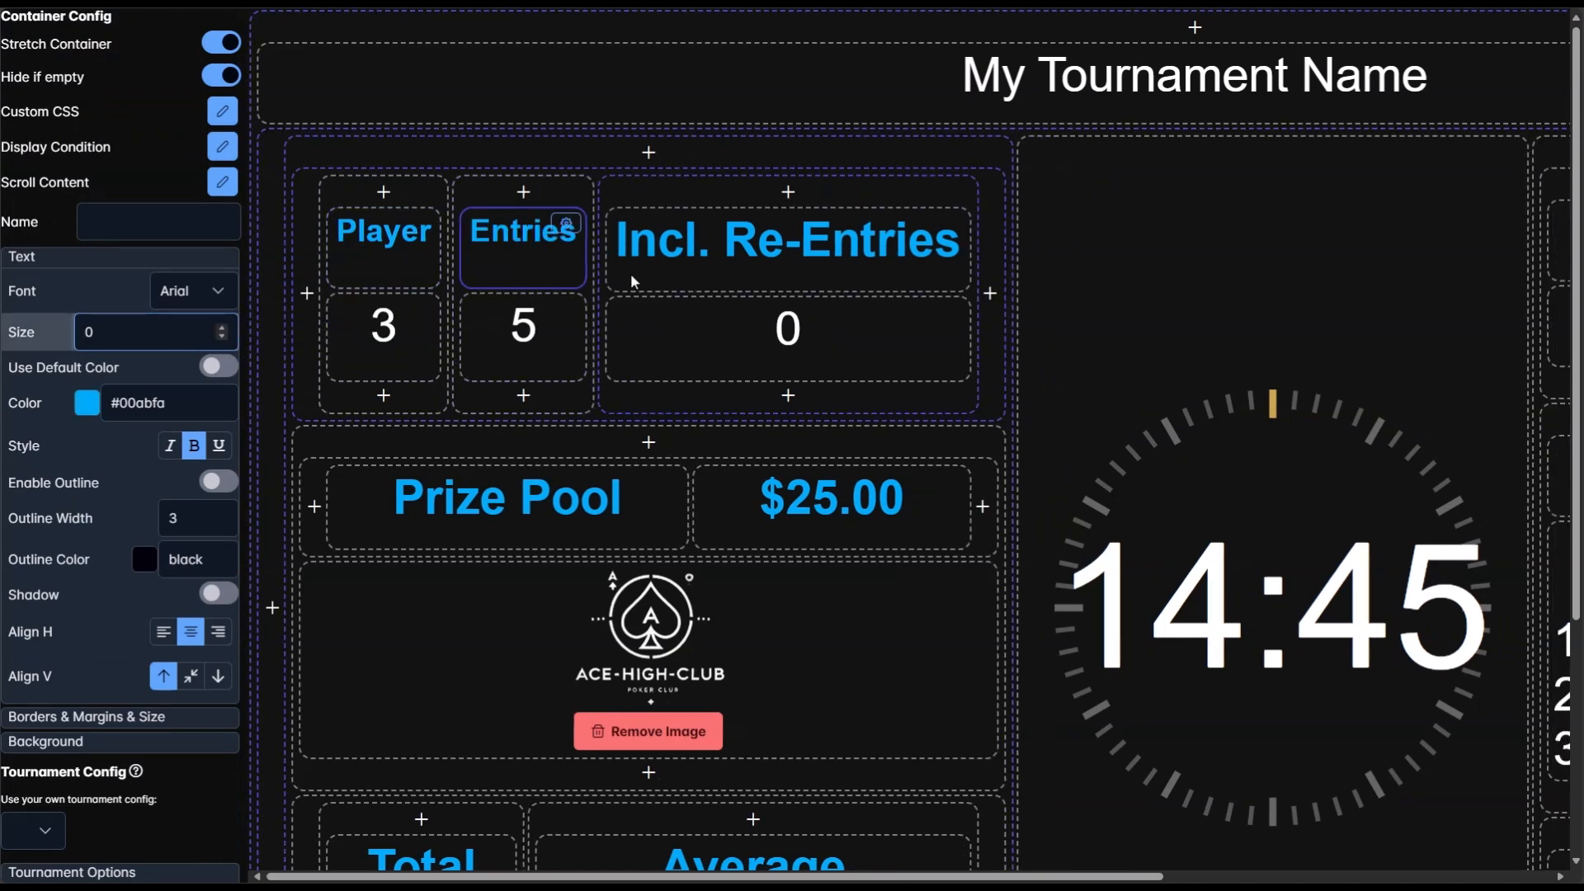
pyautogui.click(223, 337)
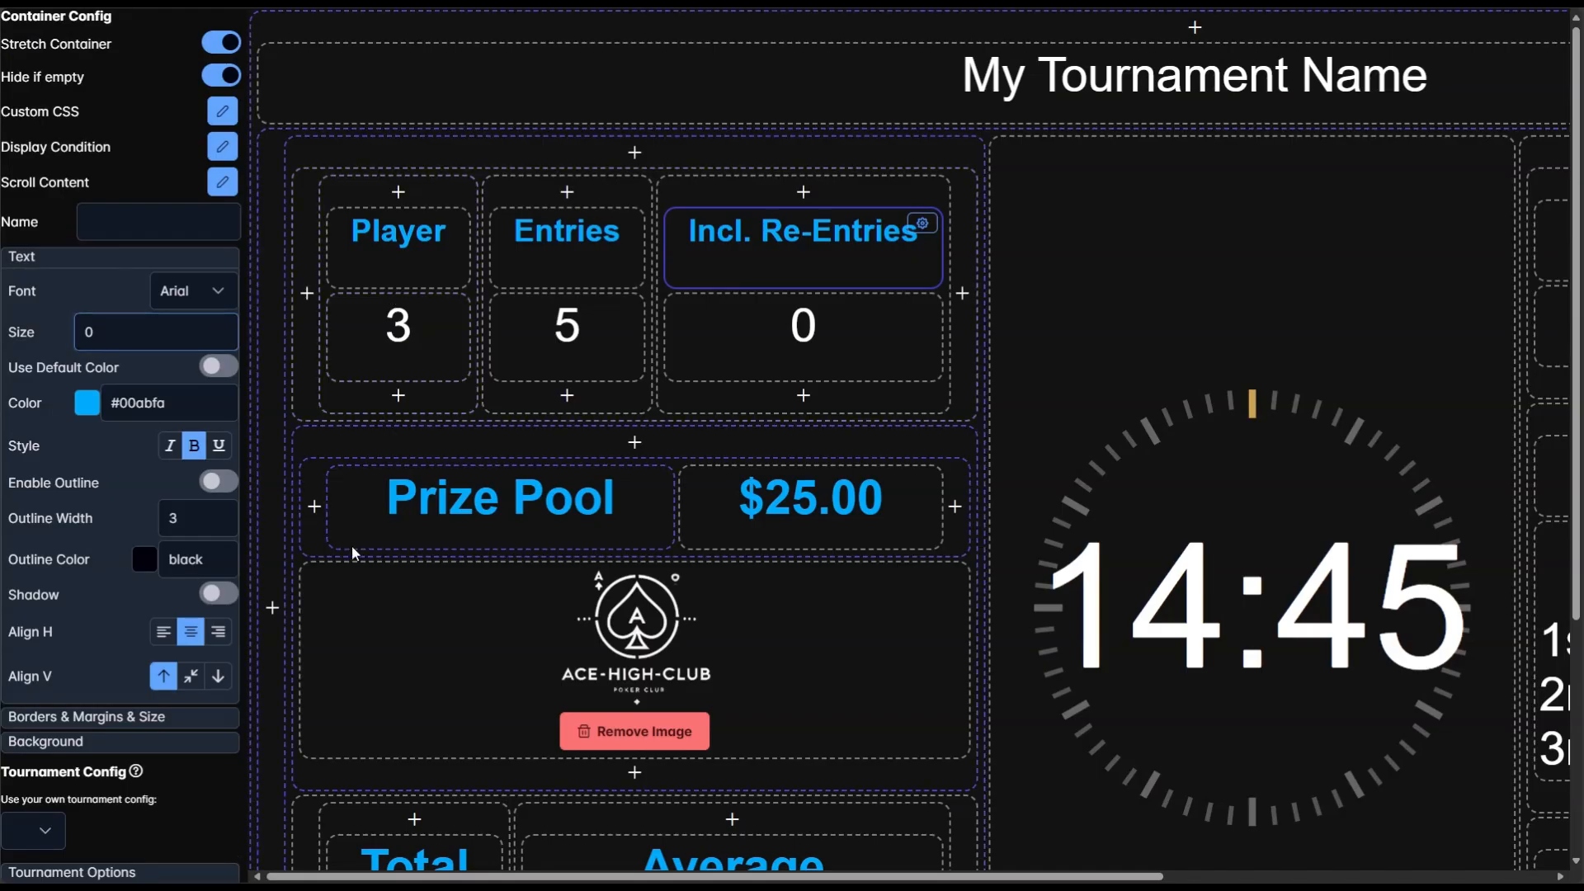
# - Set the text size of the Prize Pool heading, its dollar amount, and the Total and Average headings to 0
pyautogui.click(222, 338)
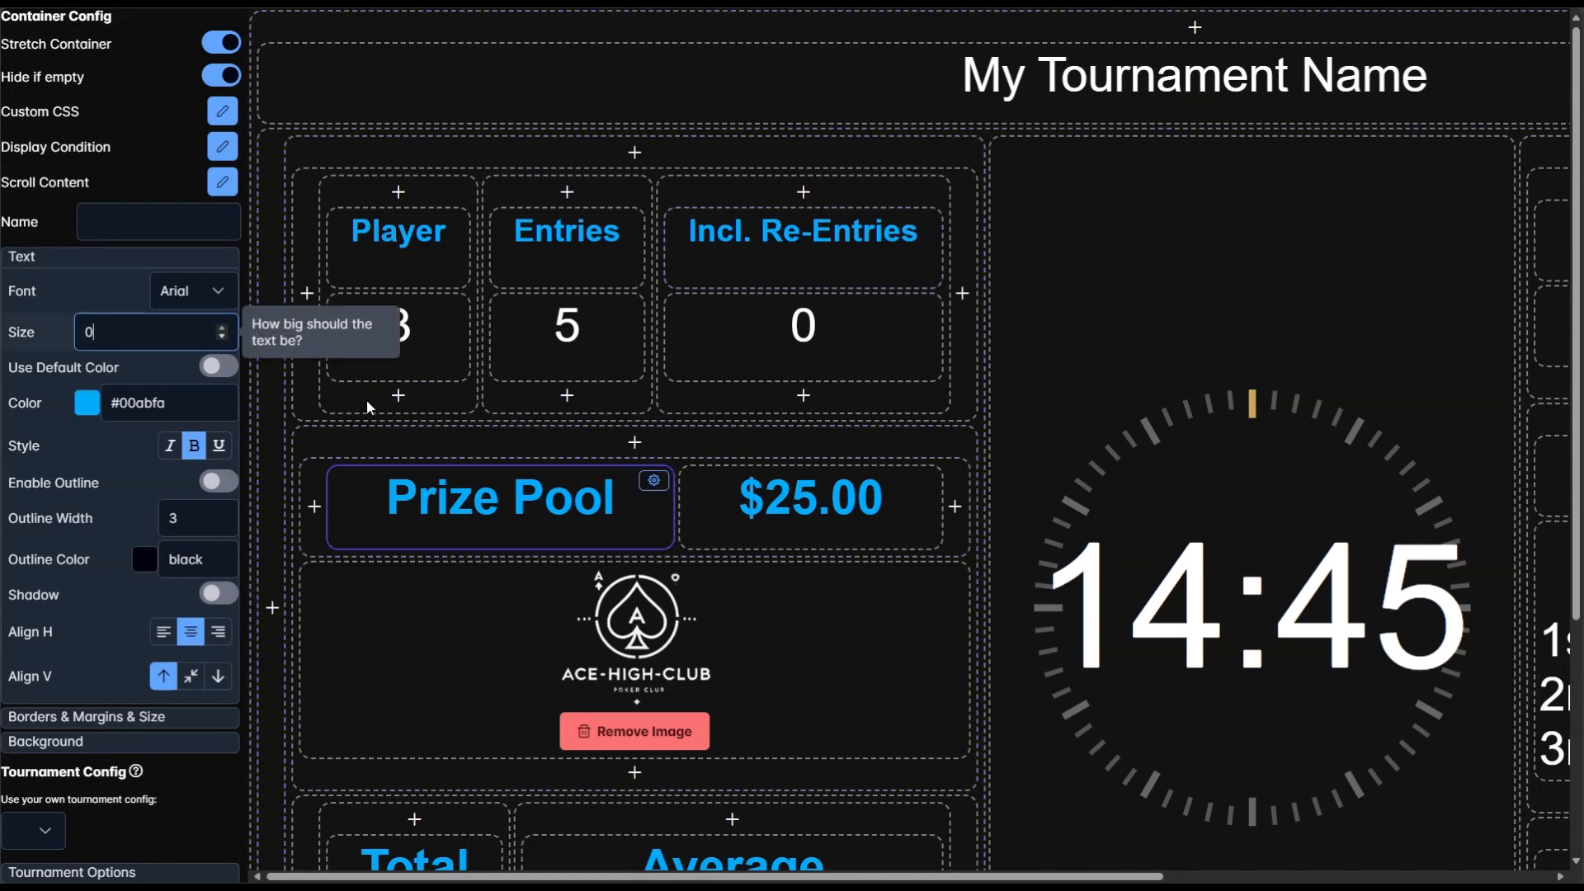
pyautogui.click(222, 330)
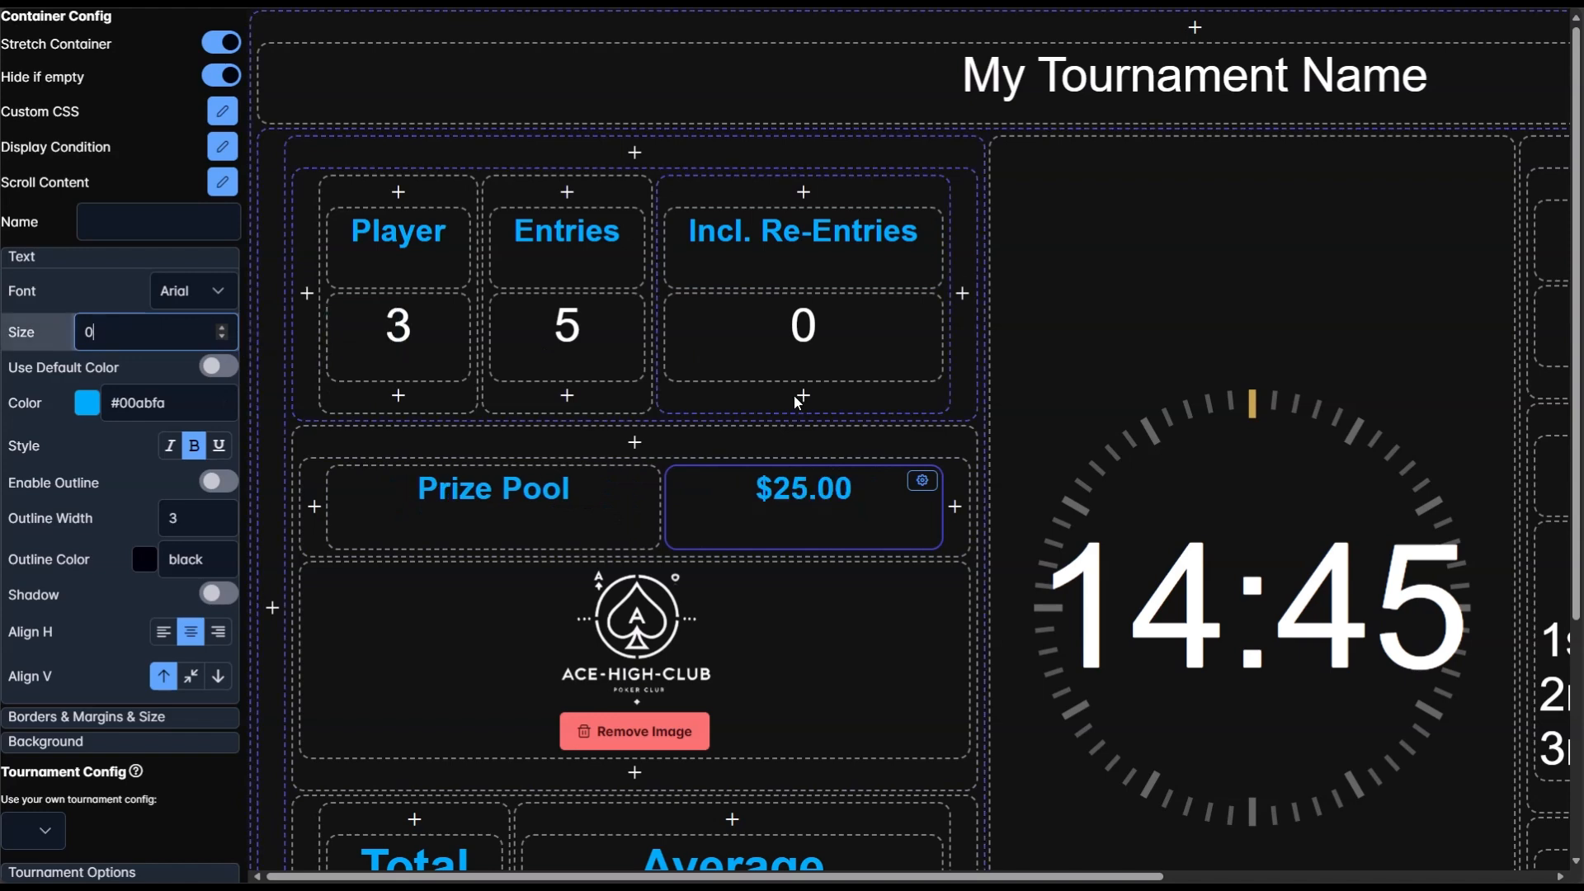
pyautogui.scroll(-3, 810, 395)
pyautogui.click(349, 655)
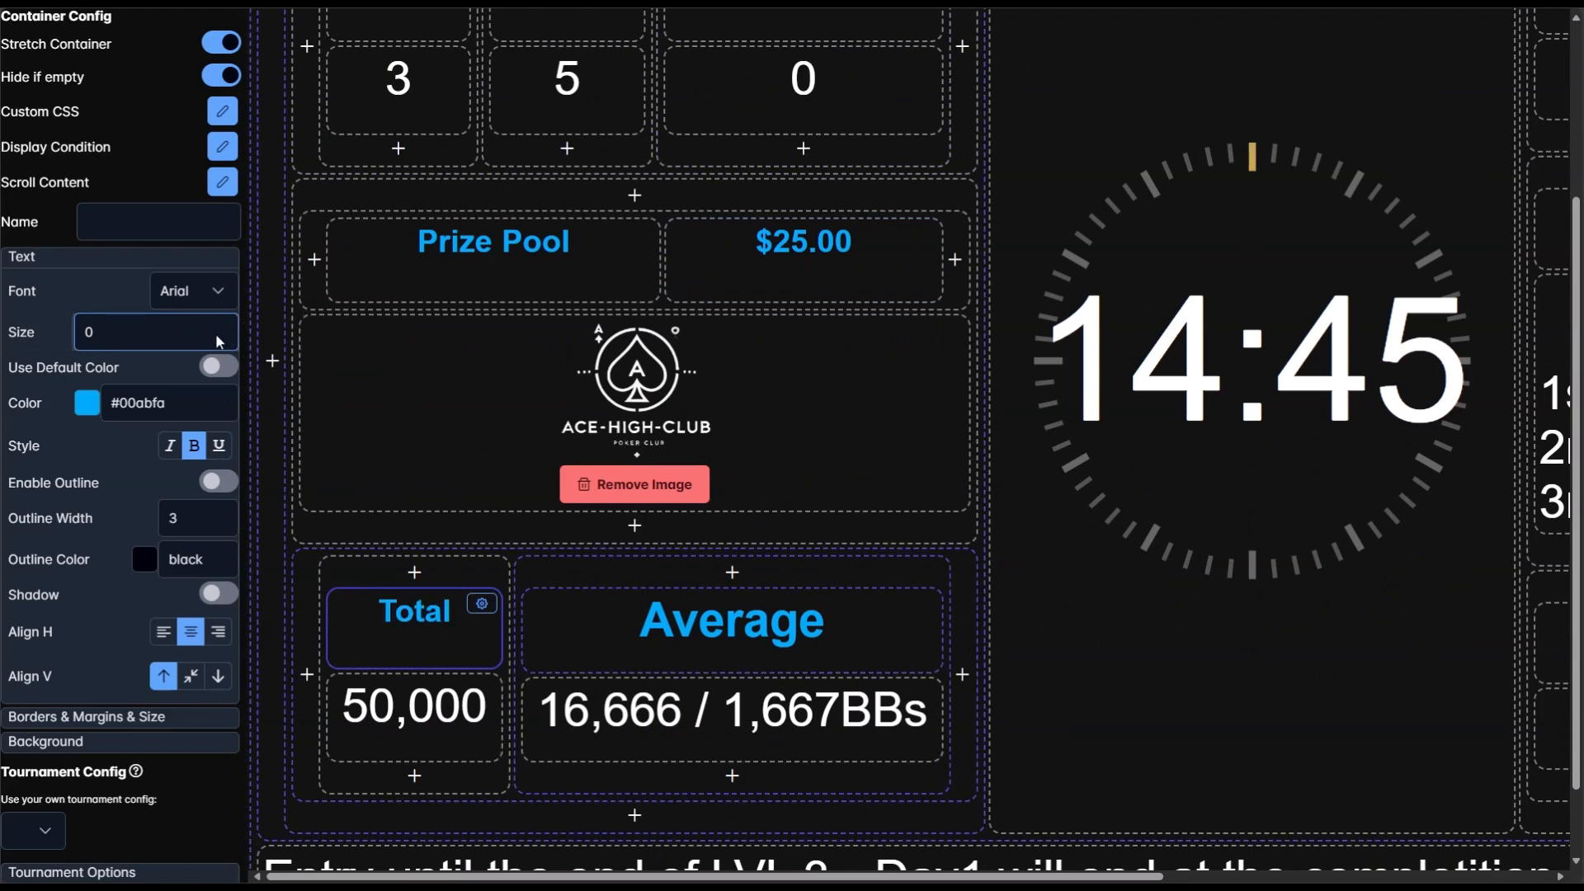
# - Set the text size of the Next Level, Prizes and Level 1 headings to 0
pyautogui.hscroll(7, 794, 567)
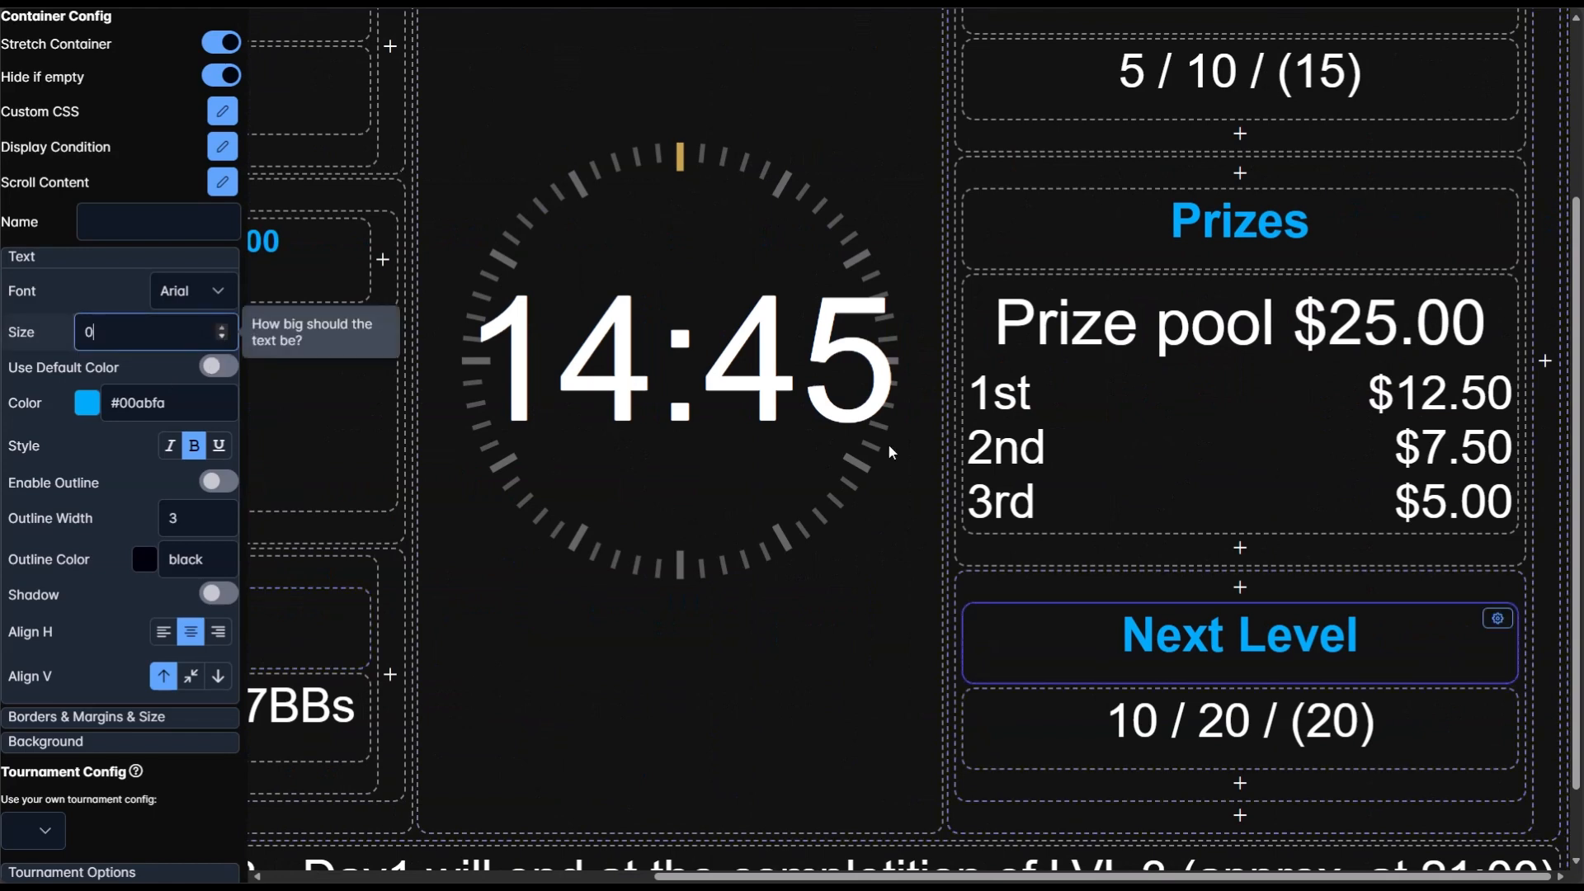
pyautogui.scroll(3, 984, 384)
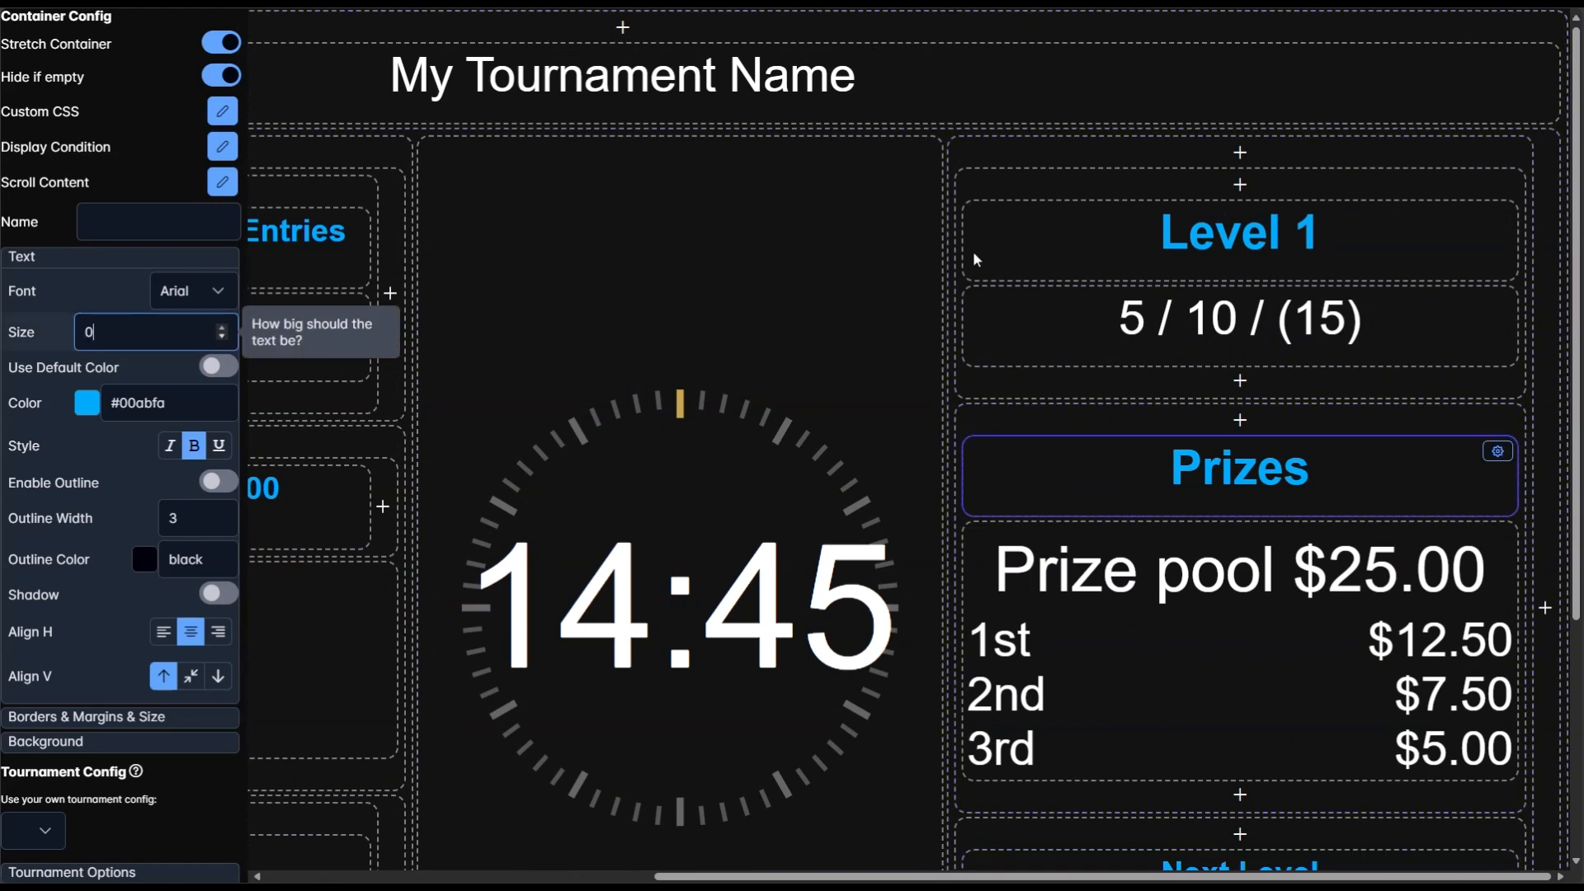
pyautogui.click(221, 328)
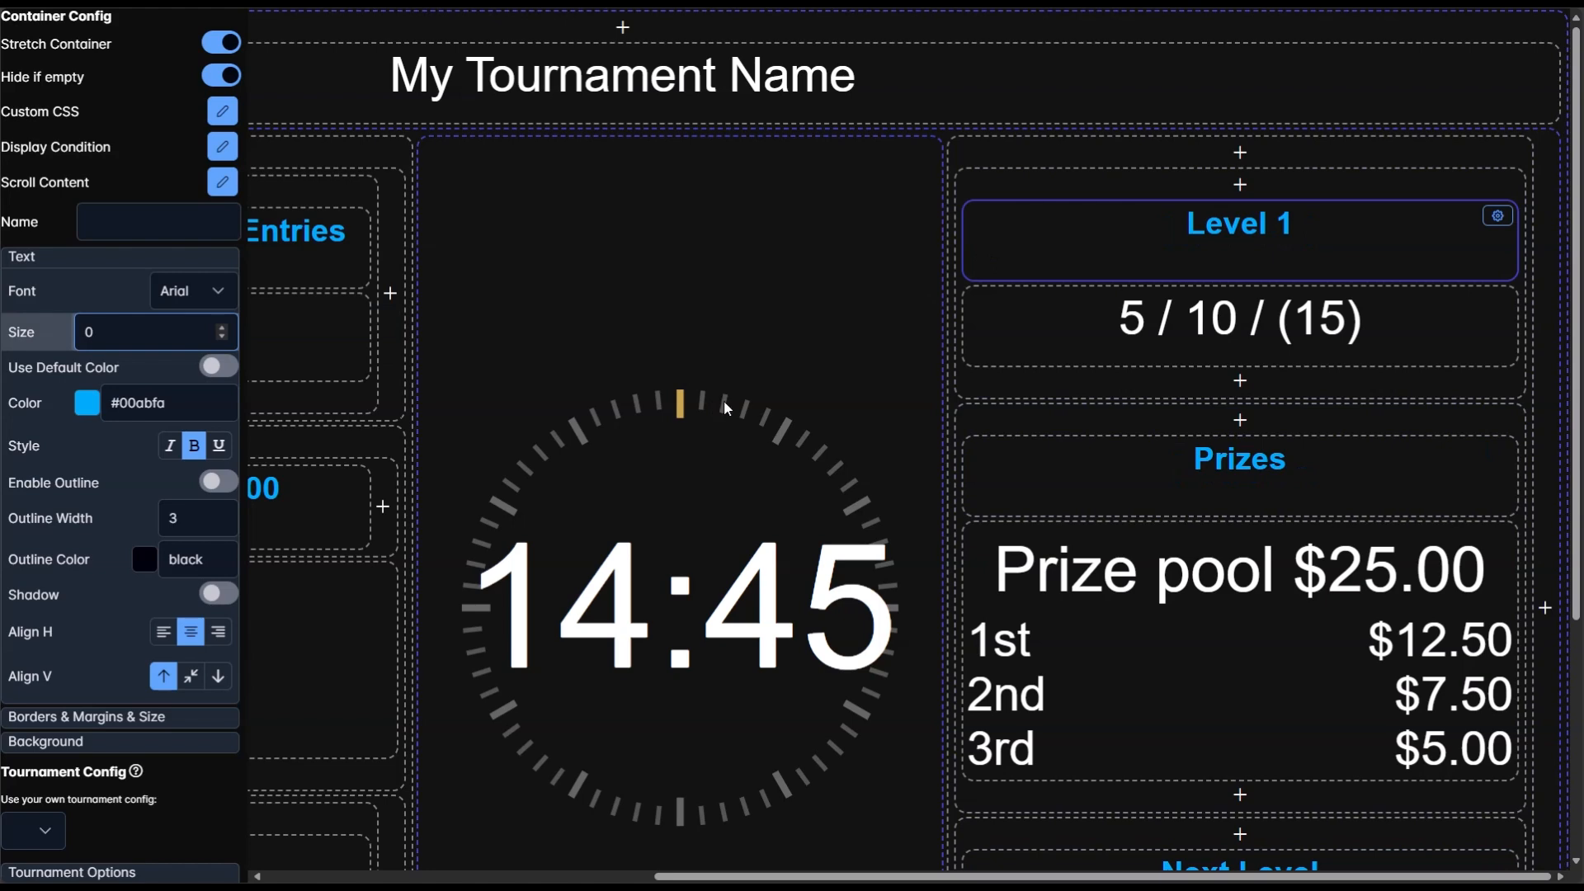
# - Make the value below the Player heading bold and set its text size to 2
pyautogui.hscroll(-7, 777, 402)
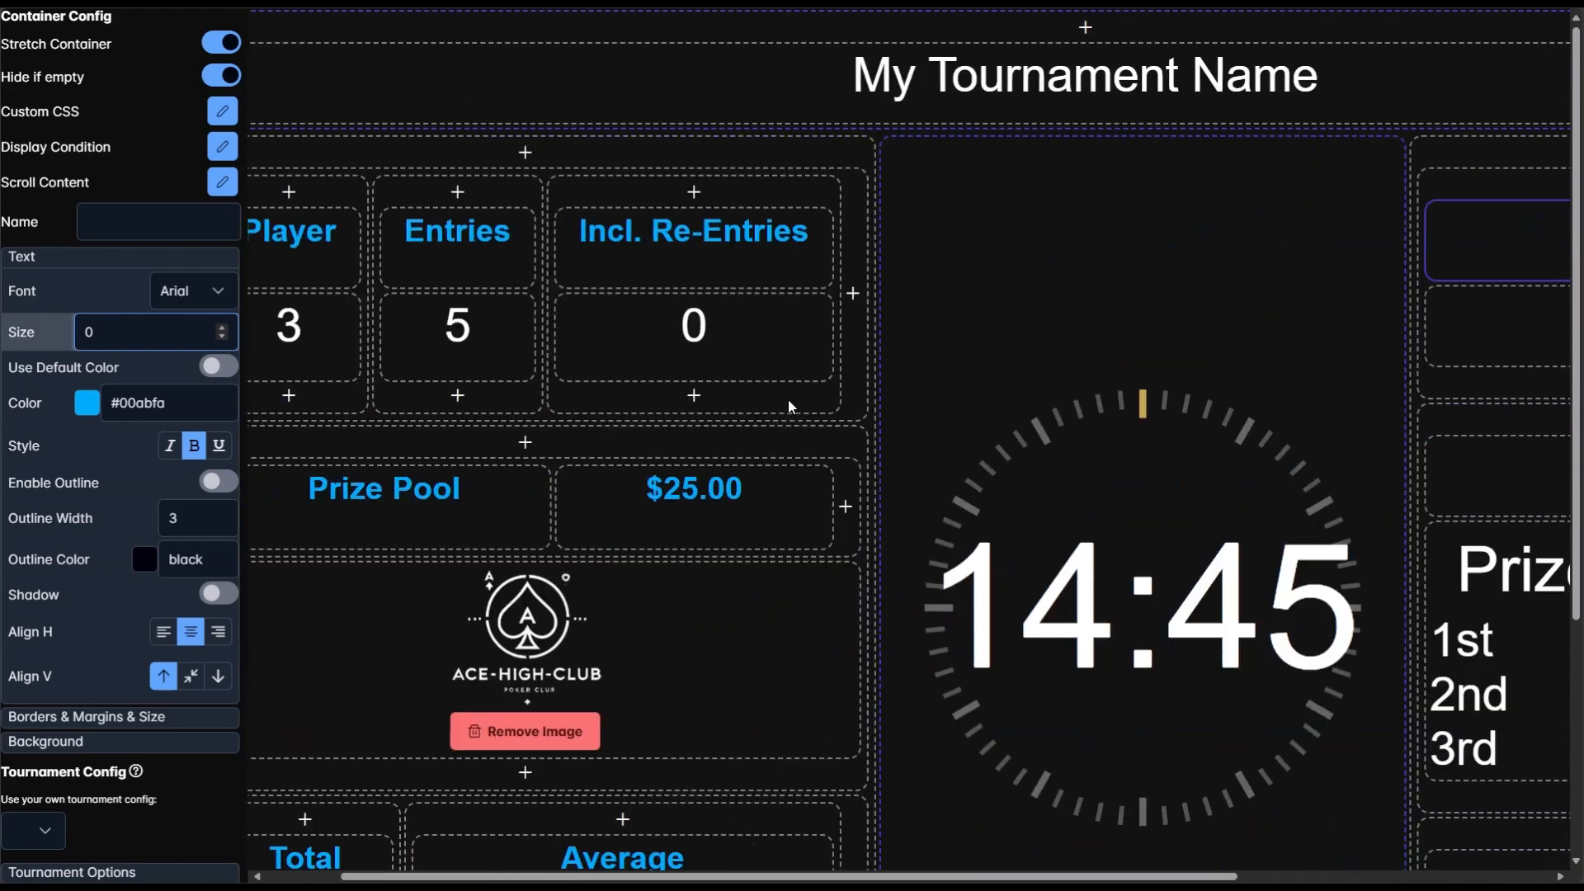
pyautogui.scroll(-3, 696, 349)
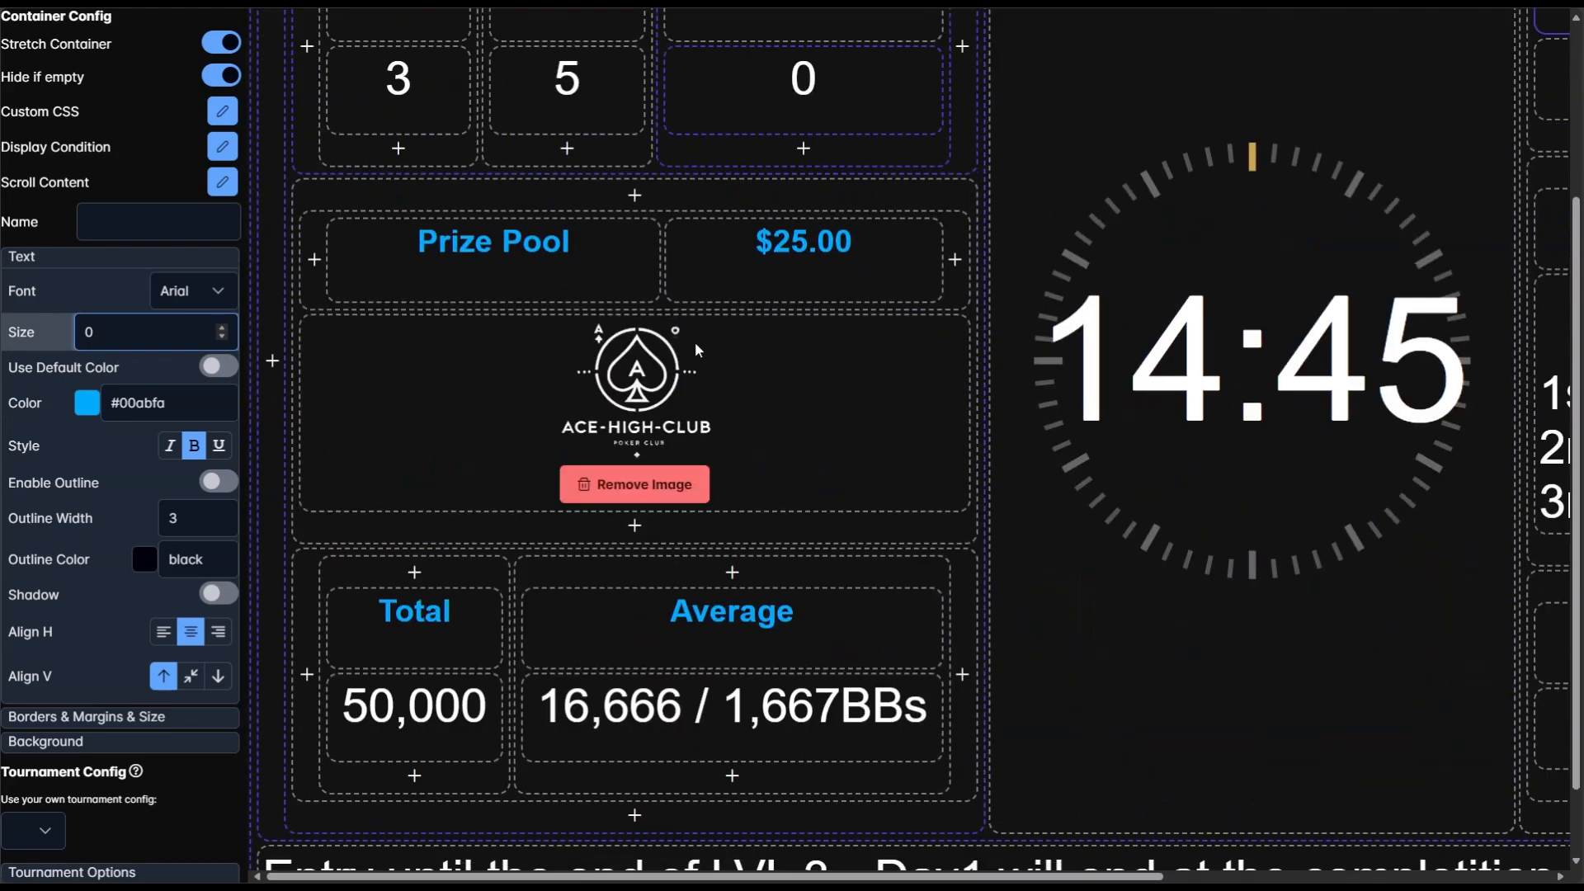
pyautogui.scroll(3, 647, 372)
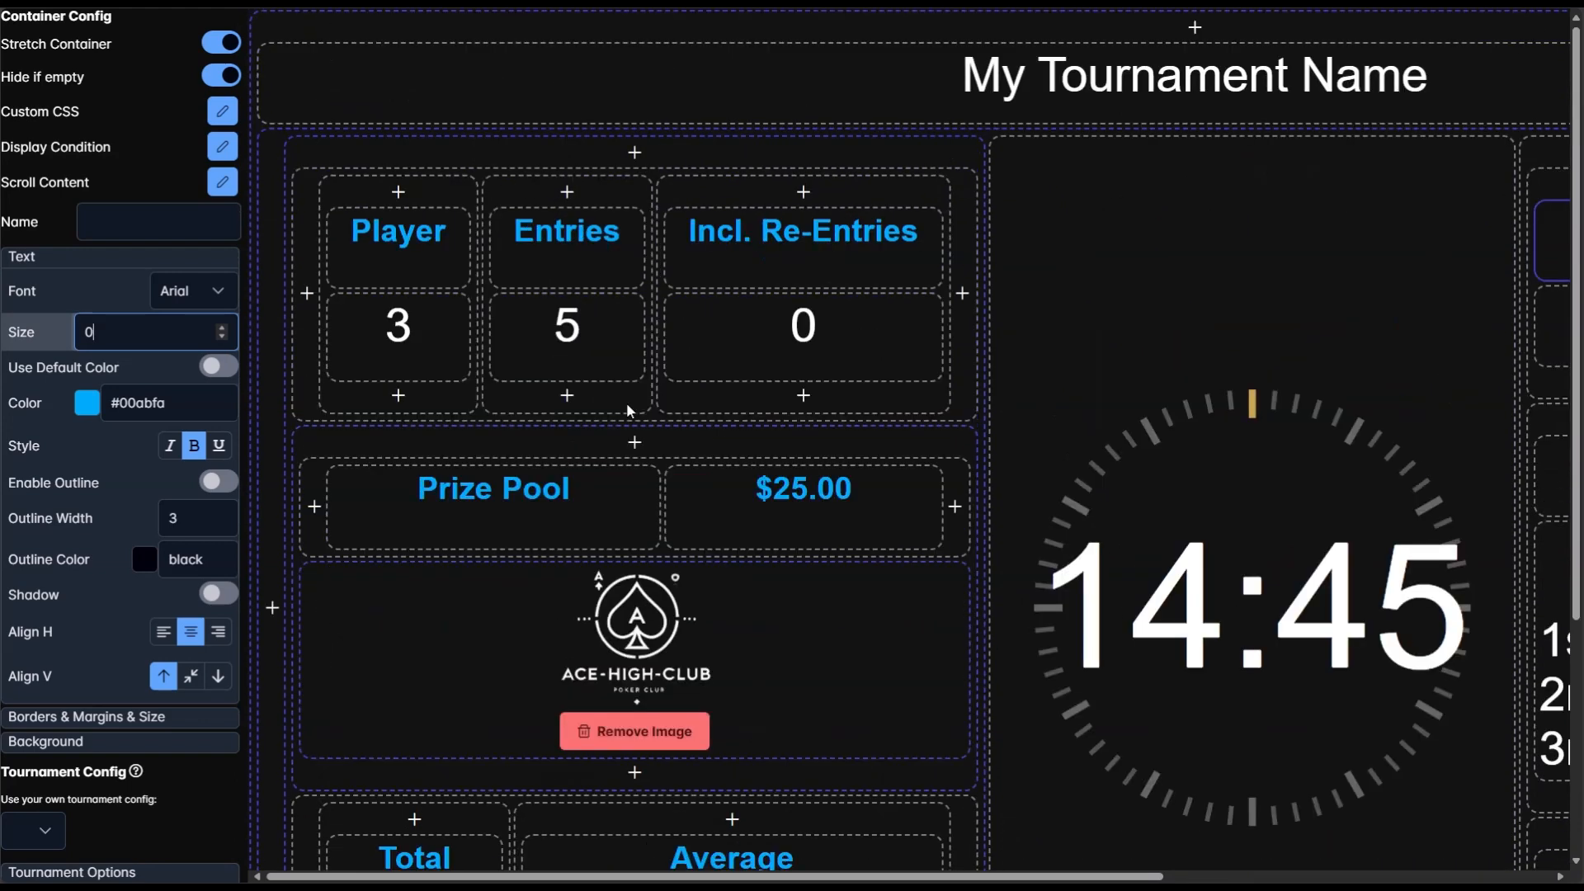
pyautogui.click(340, 374)
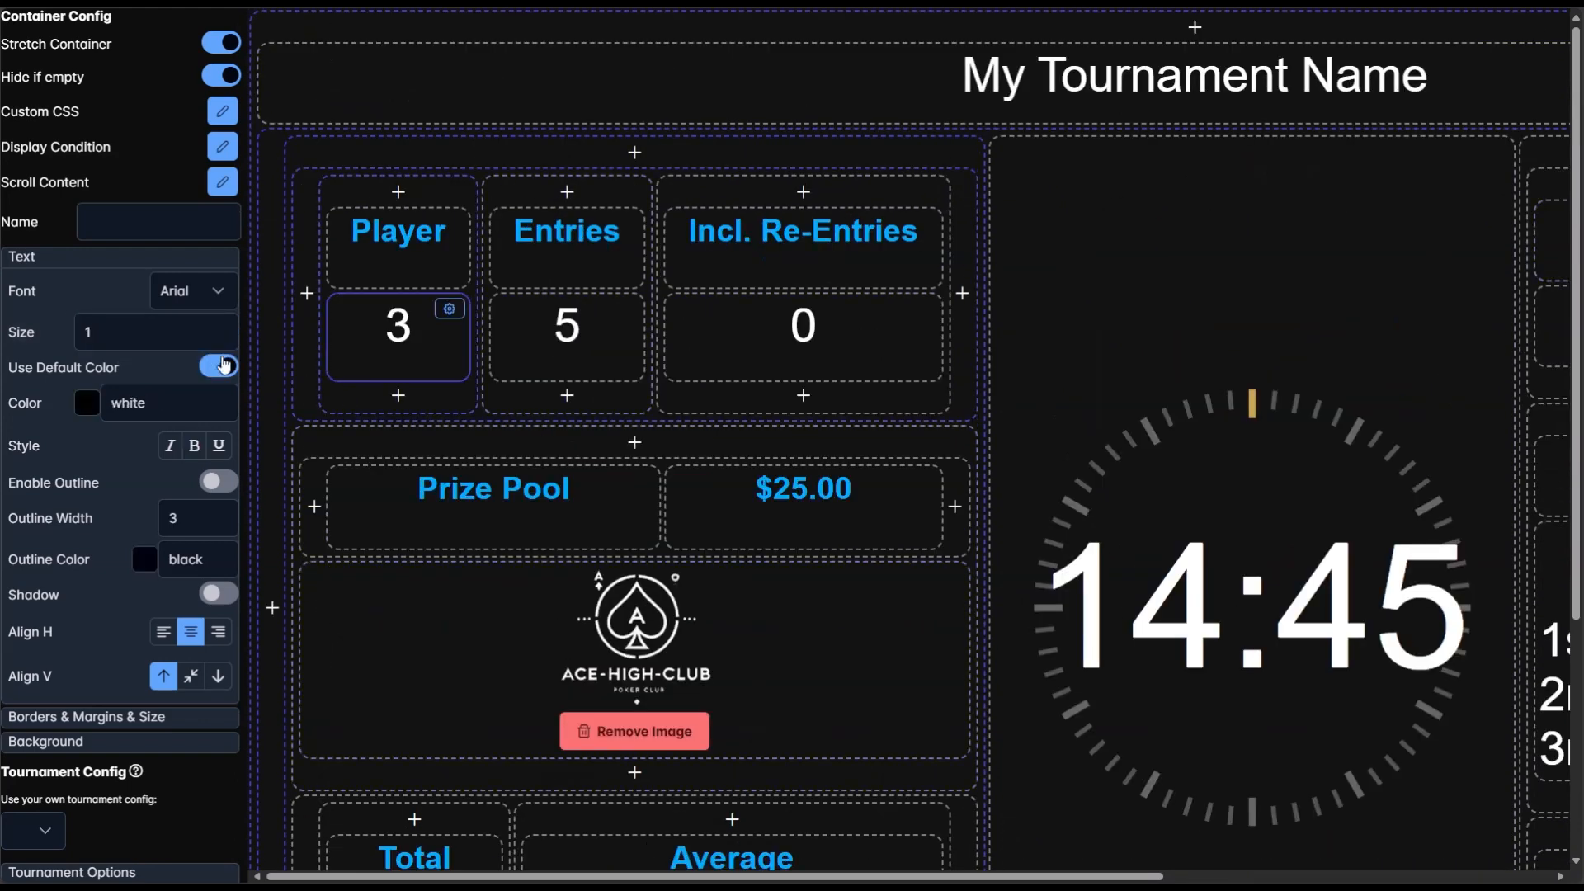
pyautogui.click(194, 449)
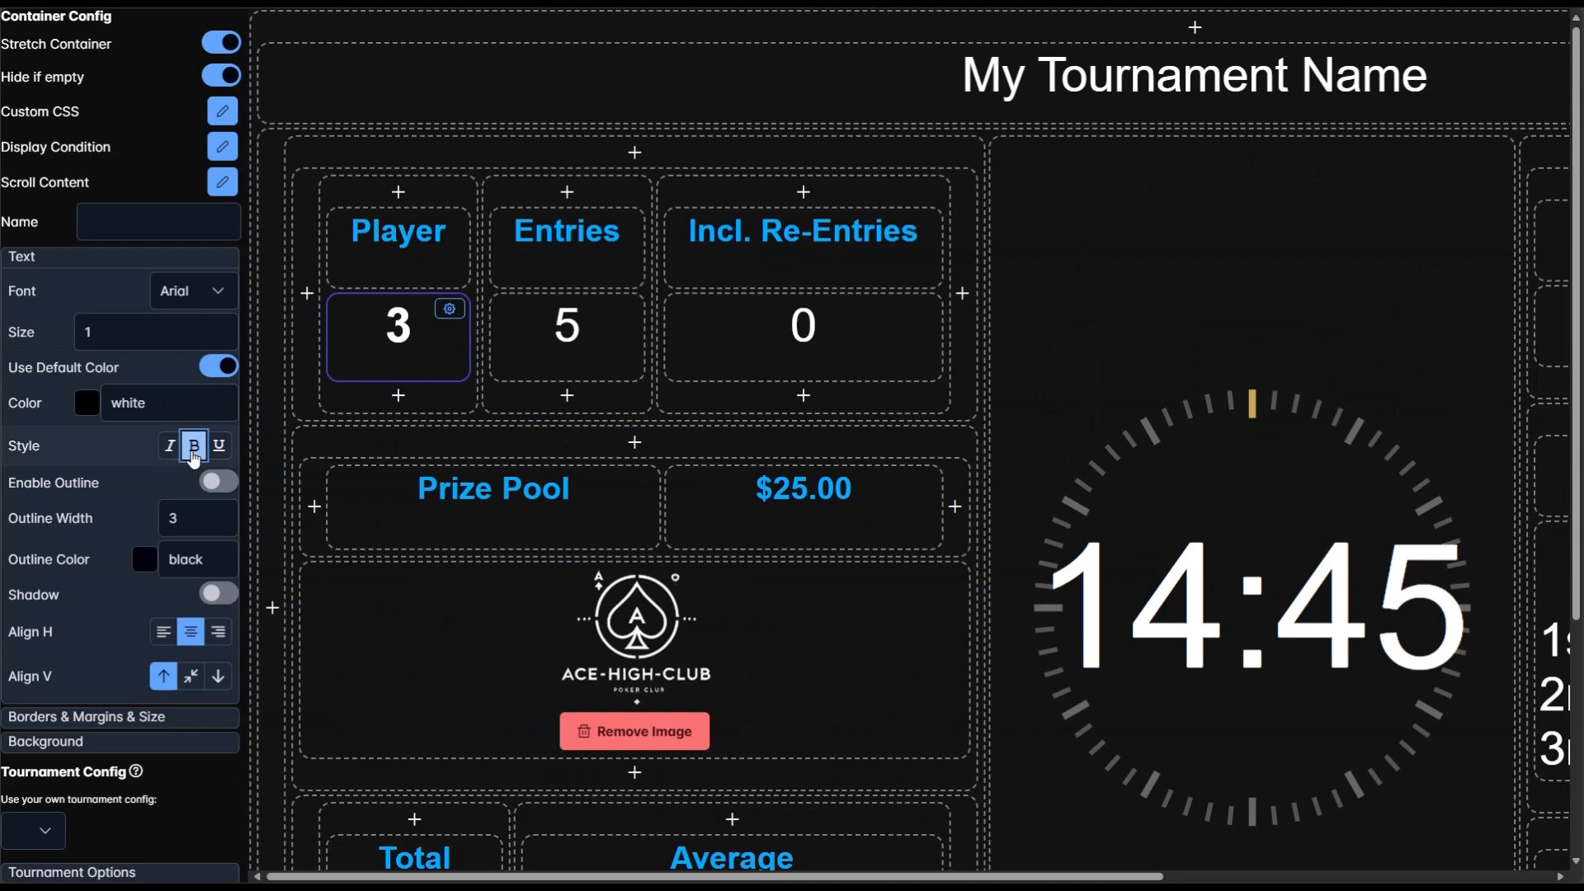
pyautogui.click(148, 332)
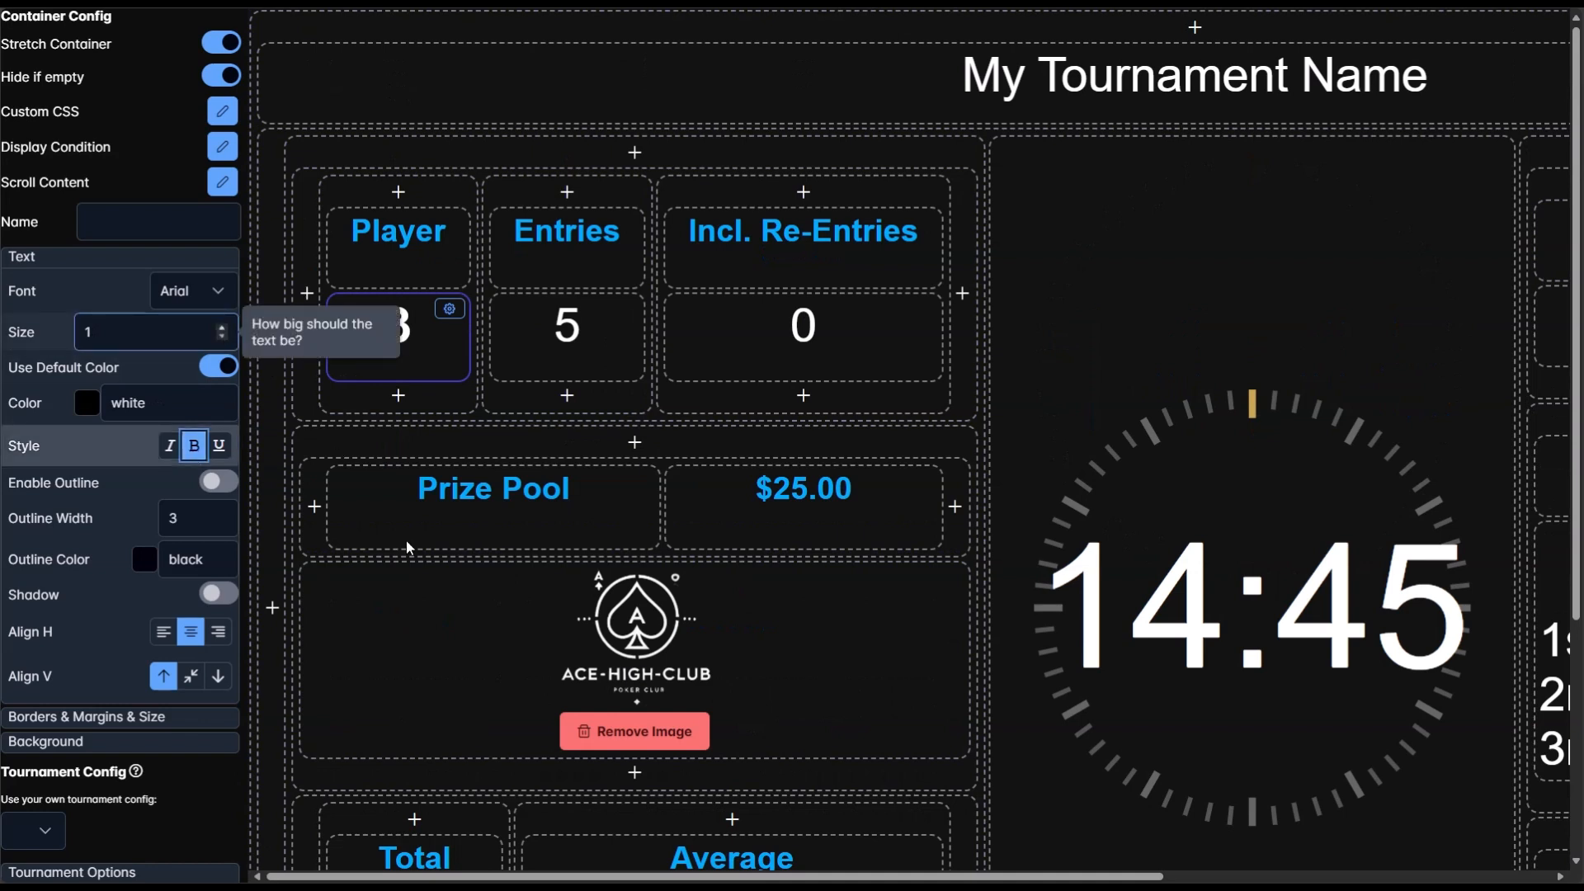
pyautogui.press('Up')
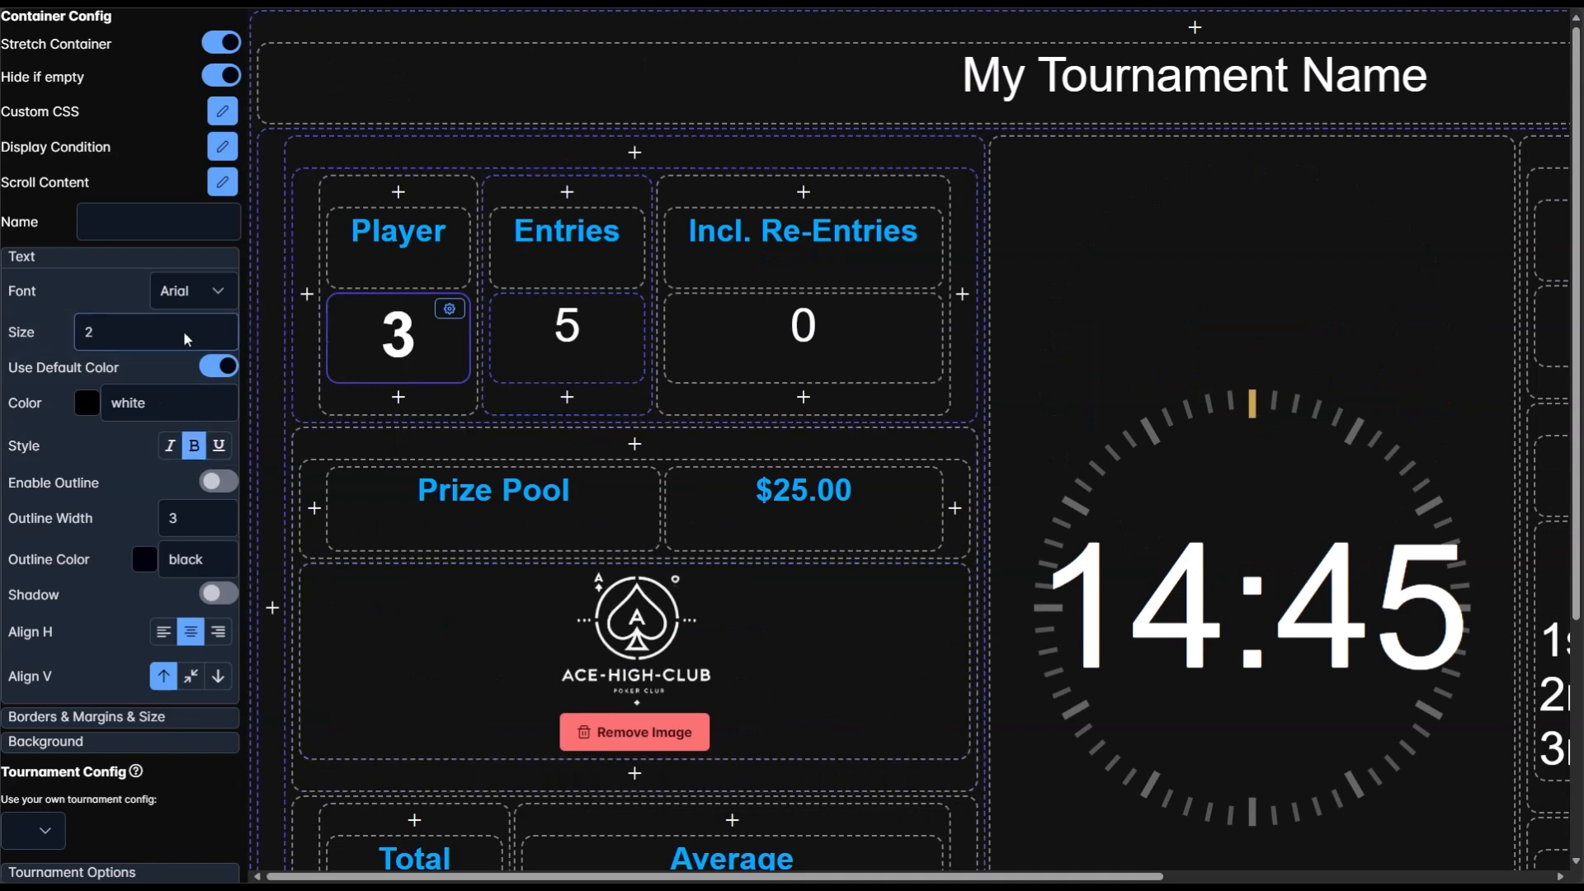
# - Format the values below the Entries and Incl. Re-Entries headings as bold text at size 2
pyautogui.click(221, 327)
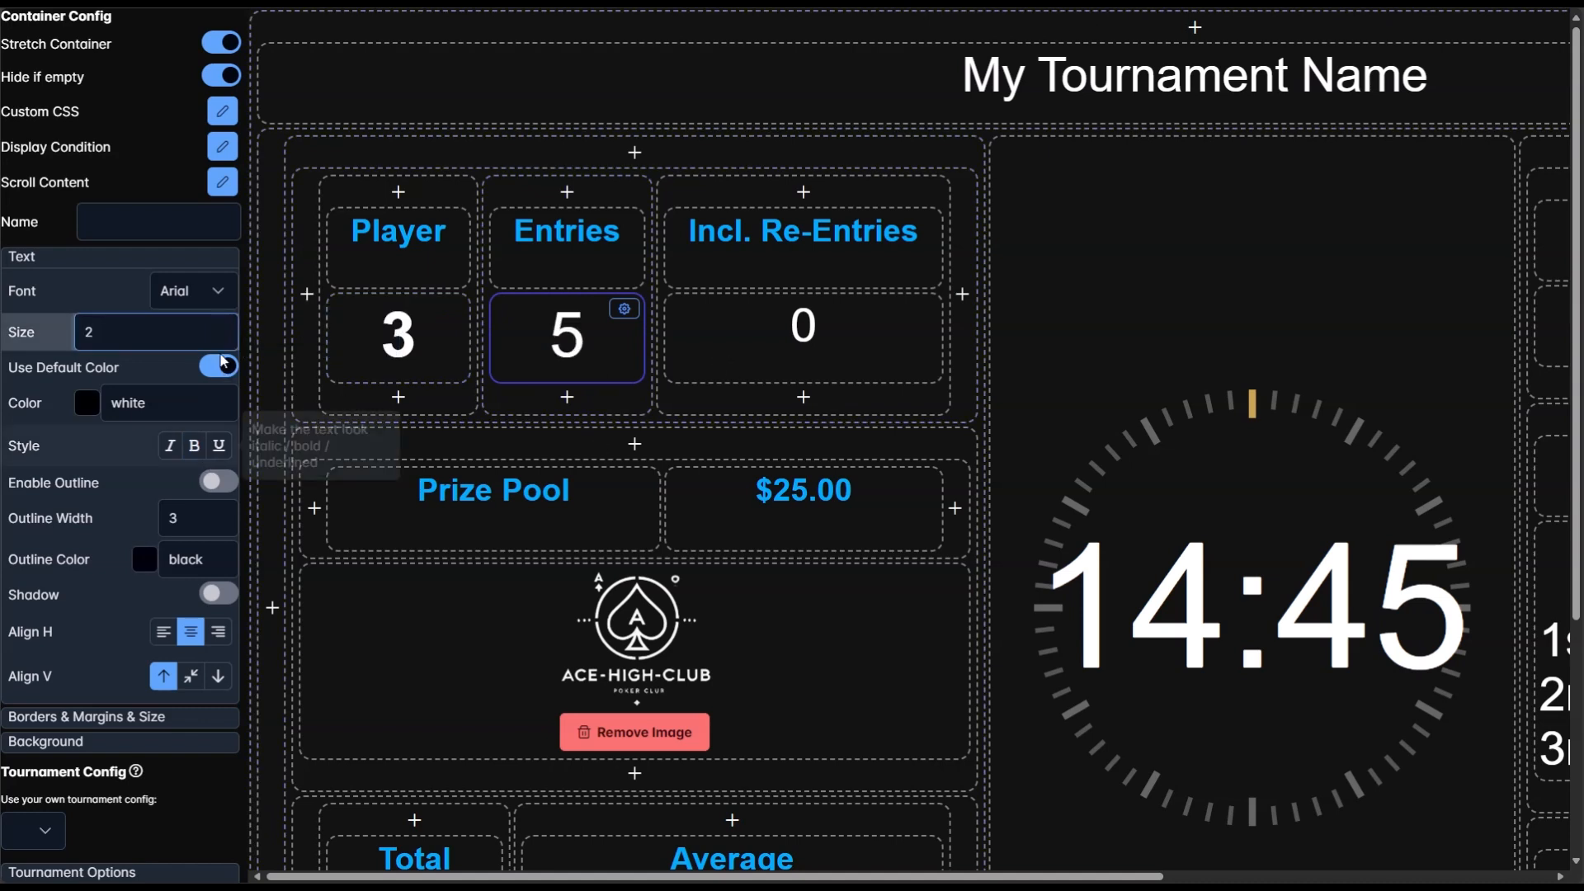
pyautogui.click(221, 327)
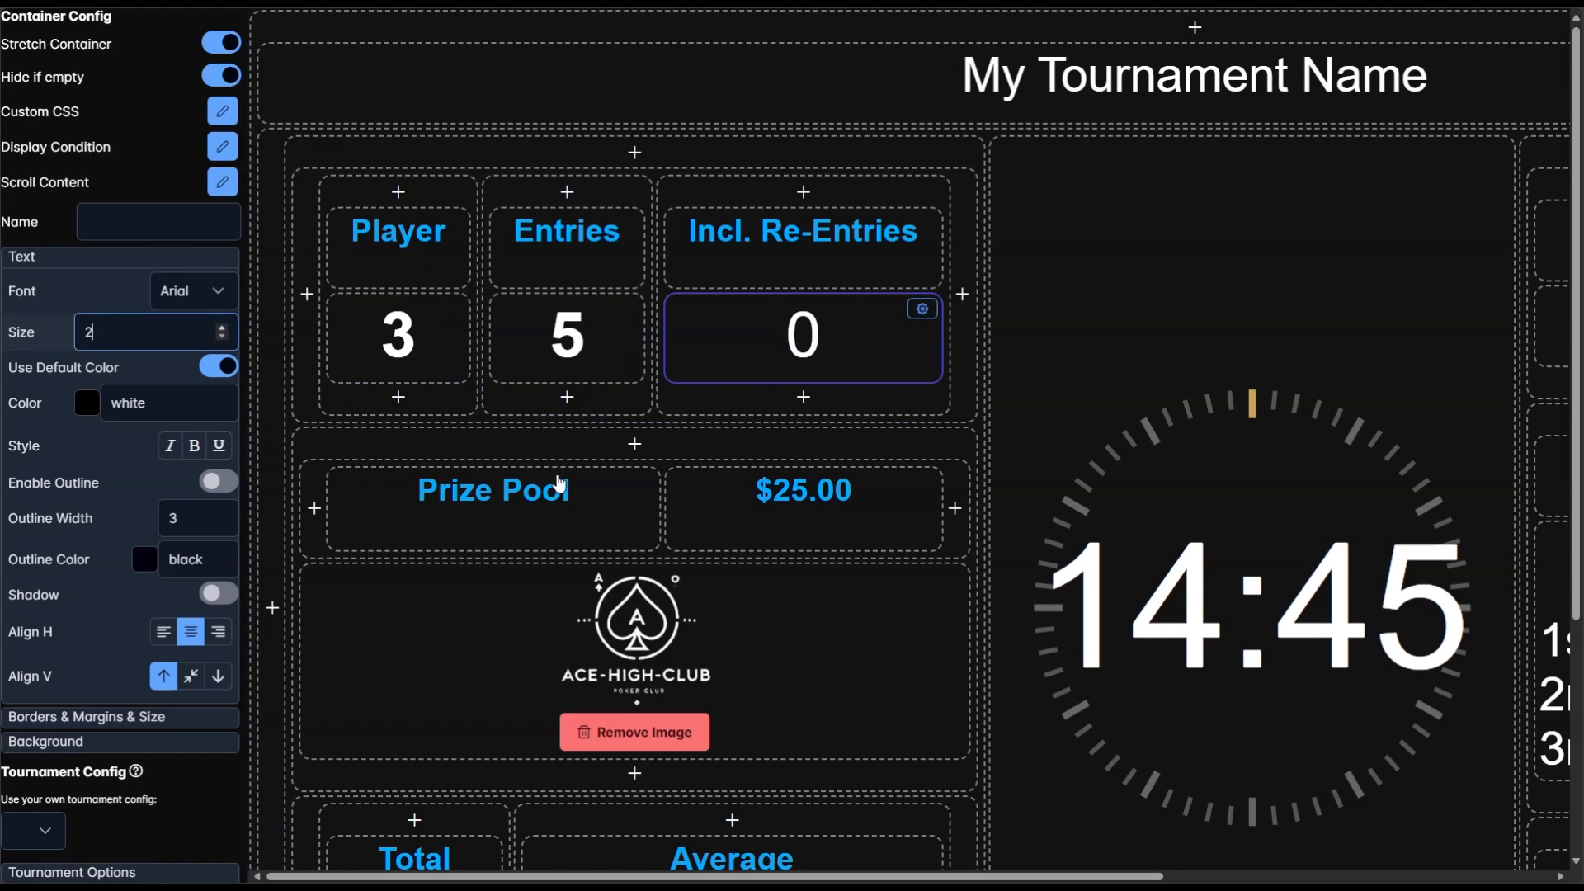
pyautogui.click(194, 445)
# - Format the values below the Total and Average headings as bold text at size 2
pyautogui.scroll(-2, 505, 446)
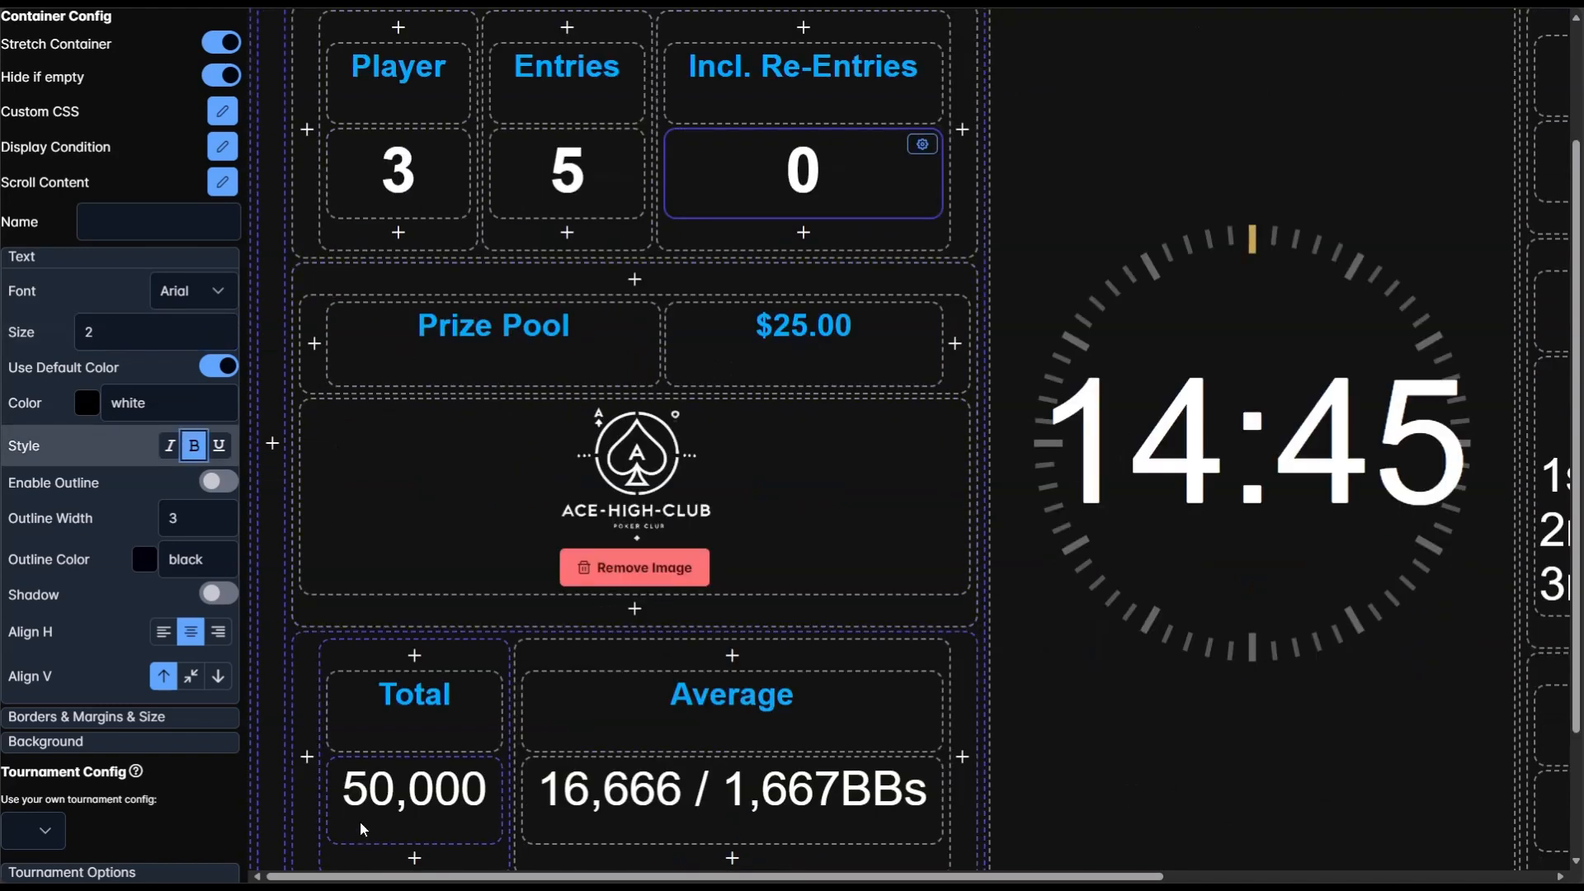
pyautogui.click(222, 327)
pyautogui.click(202, 445)
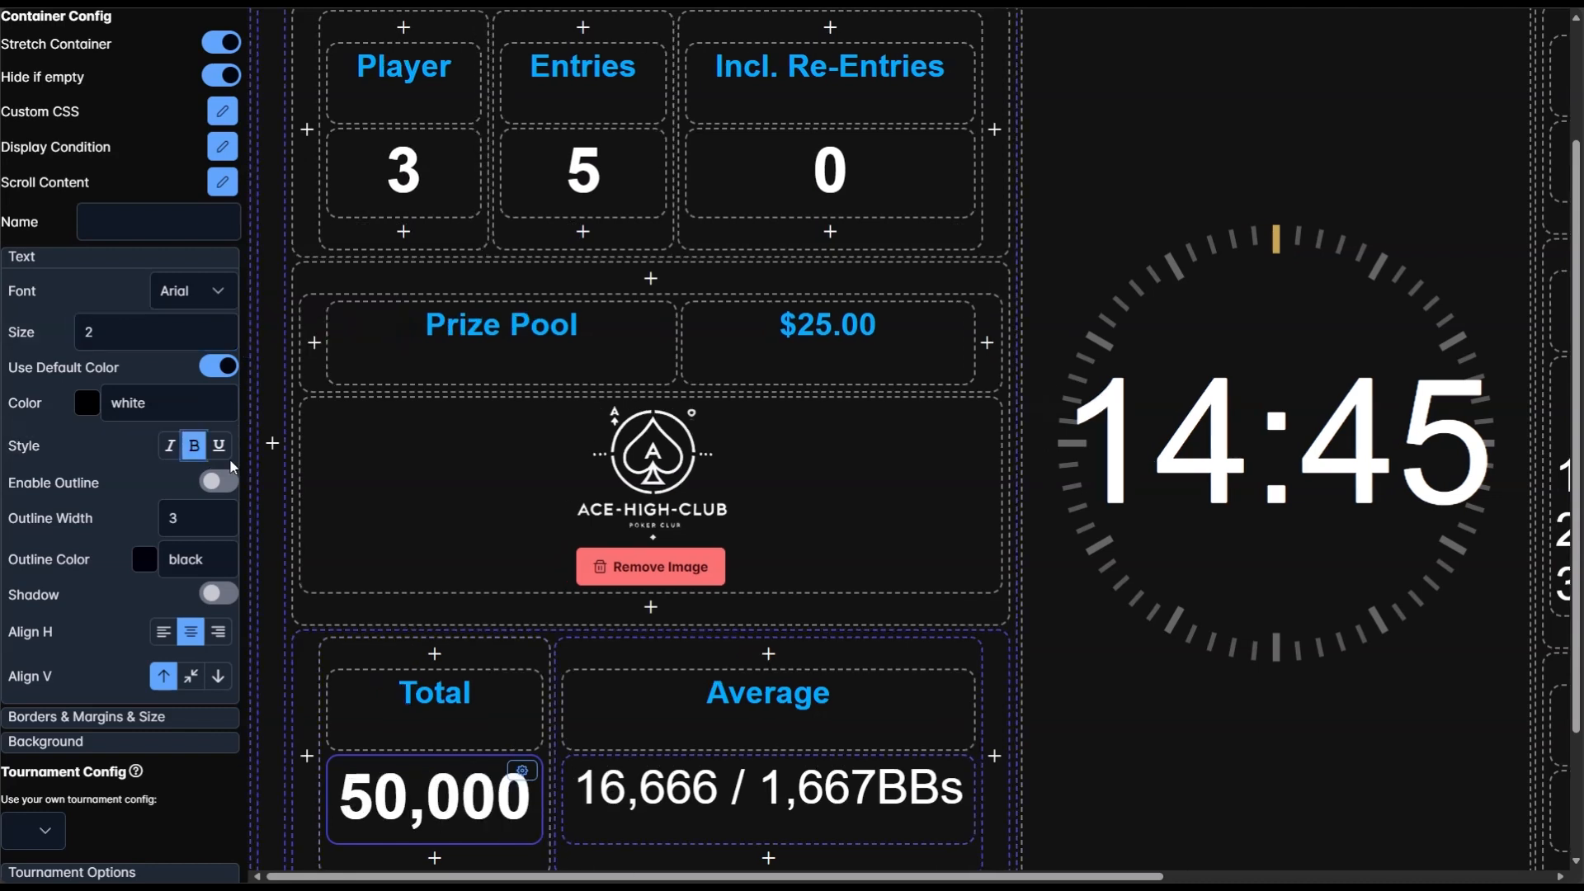
pyautogui.click(194, 446)
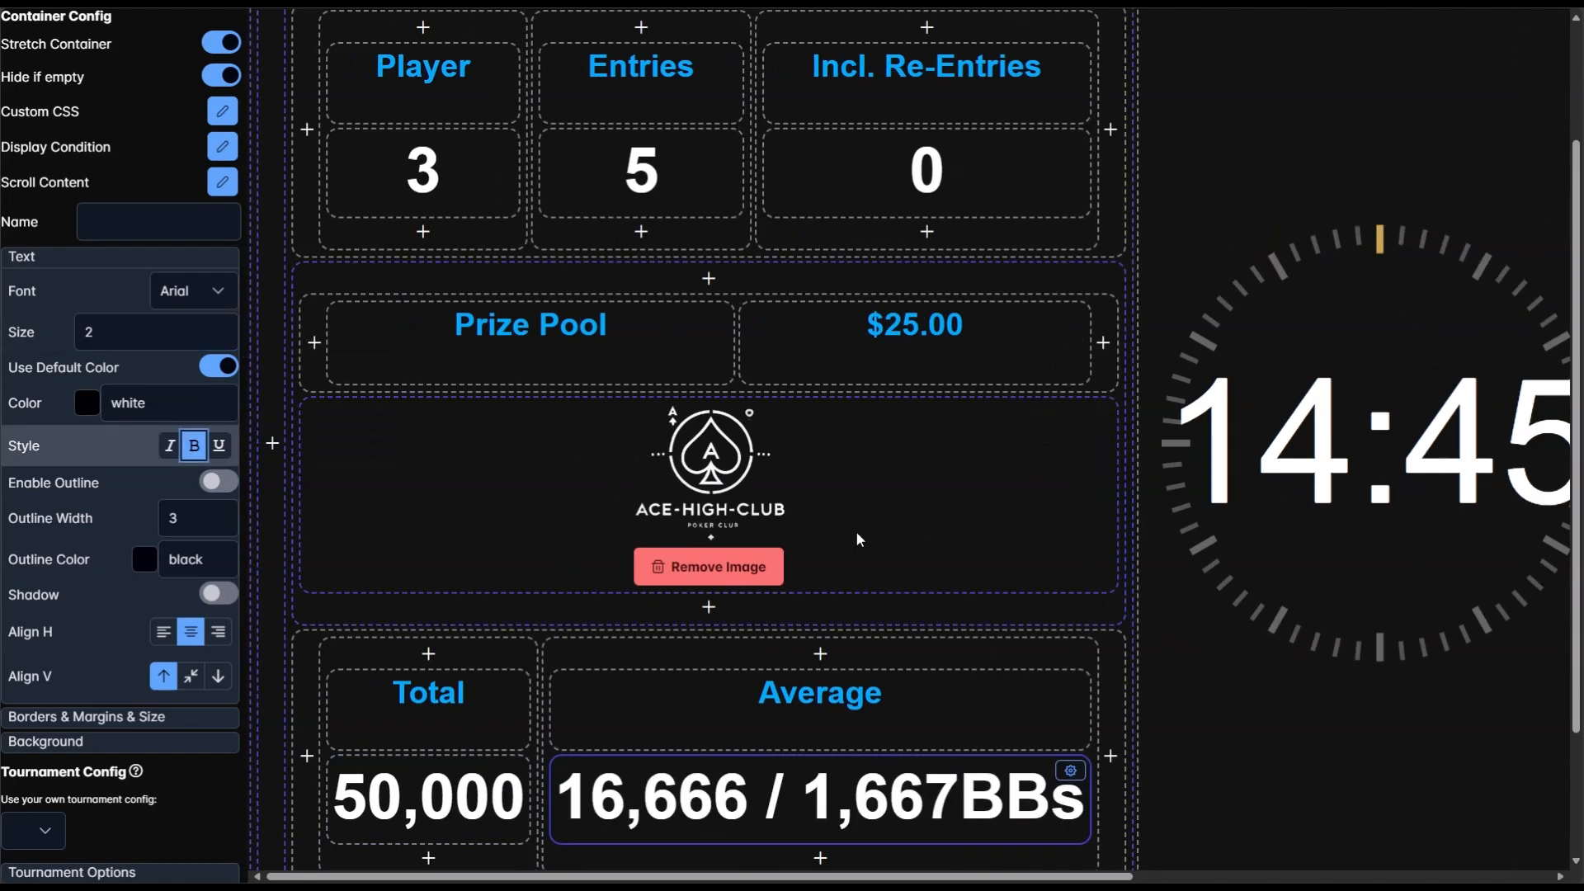
# - Format the blinds values below the Level 1 and Next Level headings as bold text at size 2
pyautogui.hscroll(8, 856, 535)
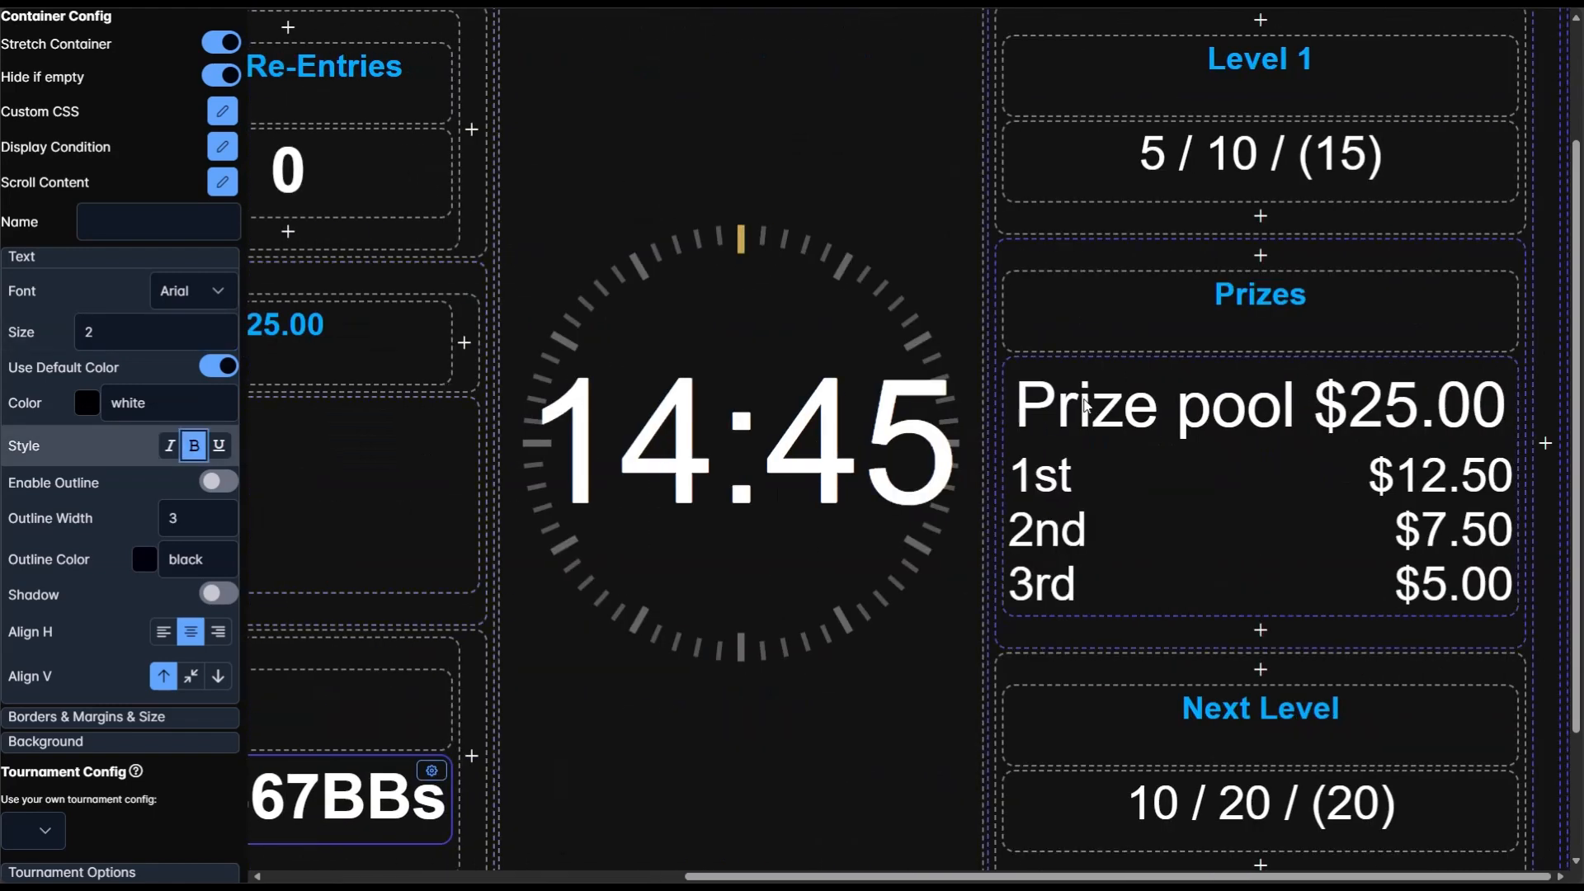
pyautogui.scroll(2, 1086, 404)
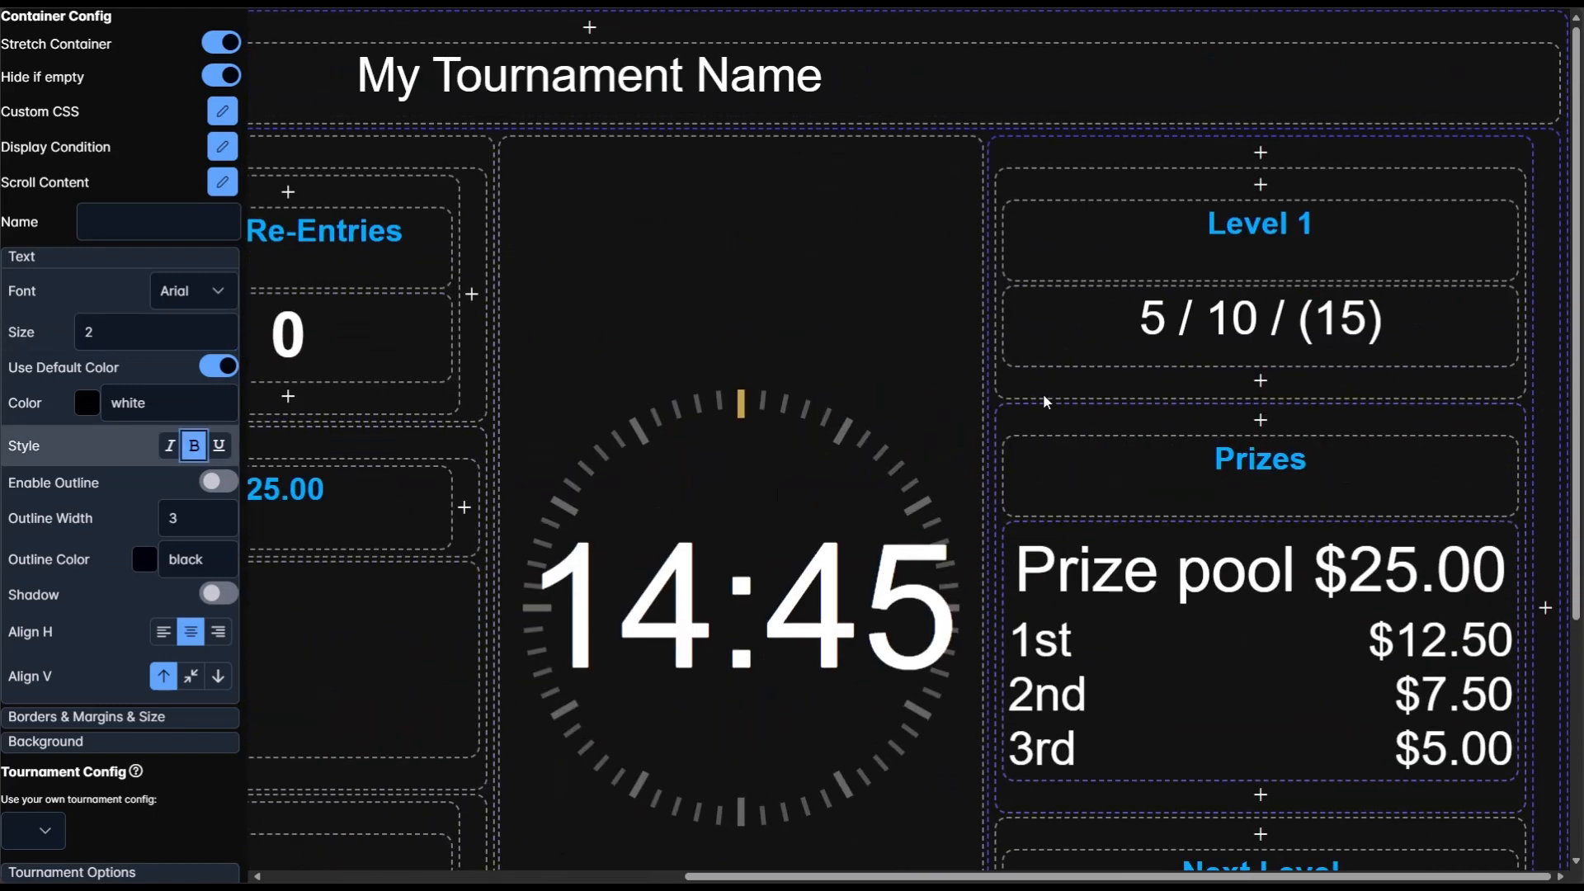
pyautogui.click(234, 338)
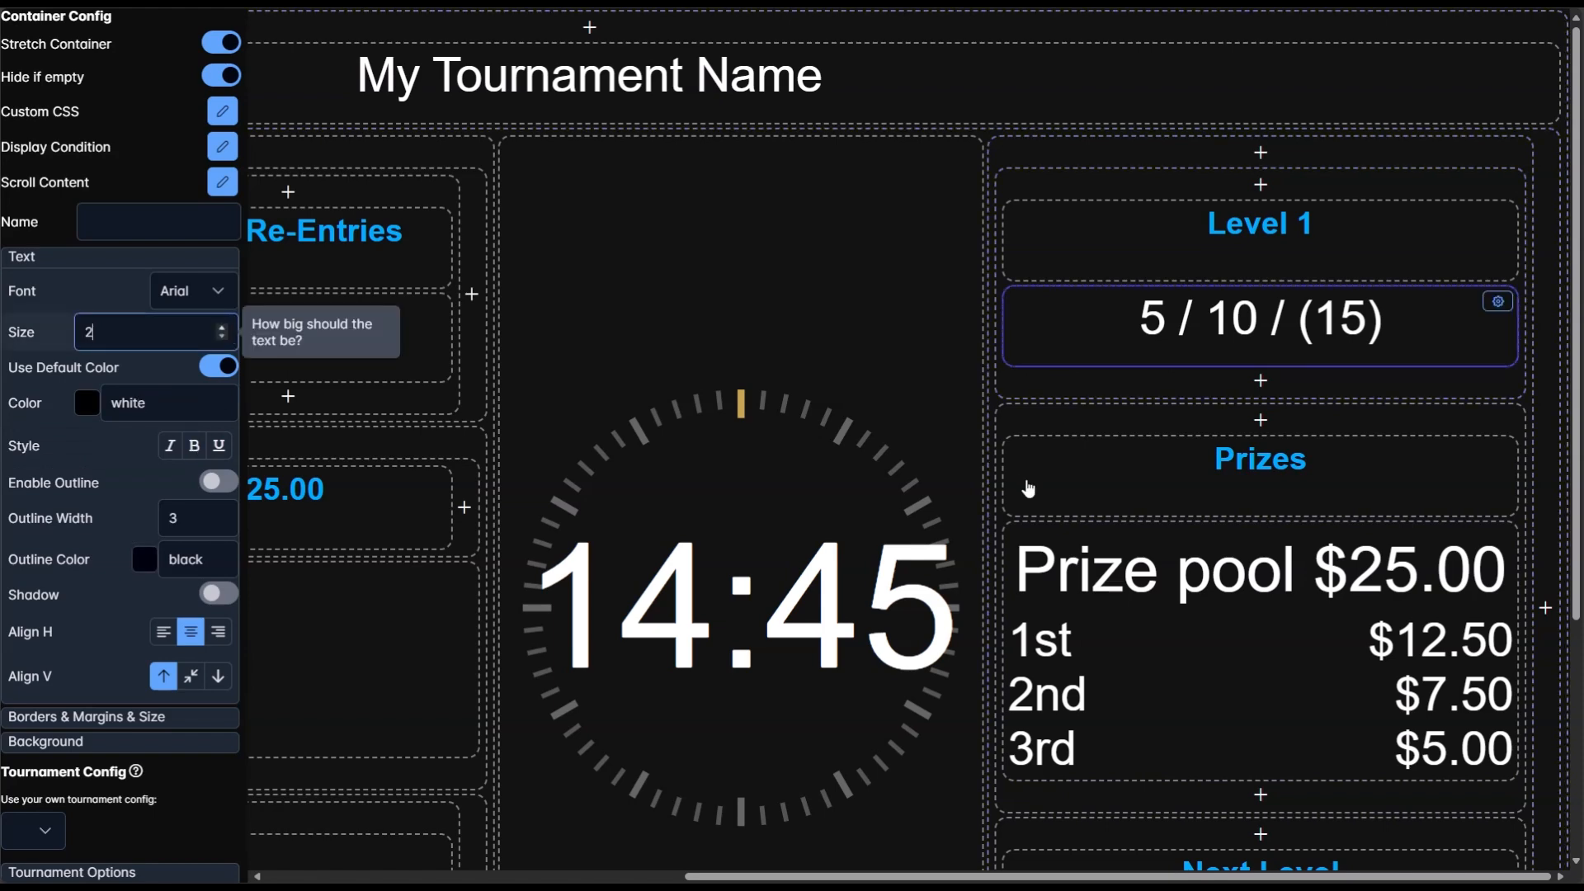
pyautogui.scroll(-2, 1028, 488)
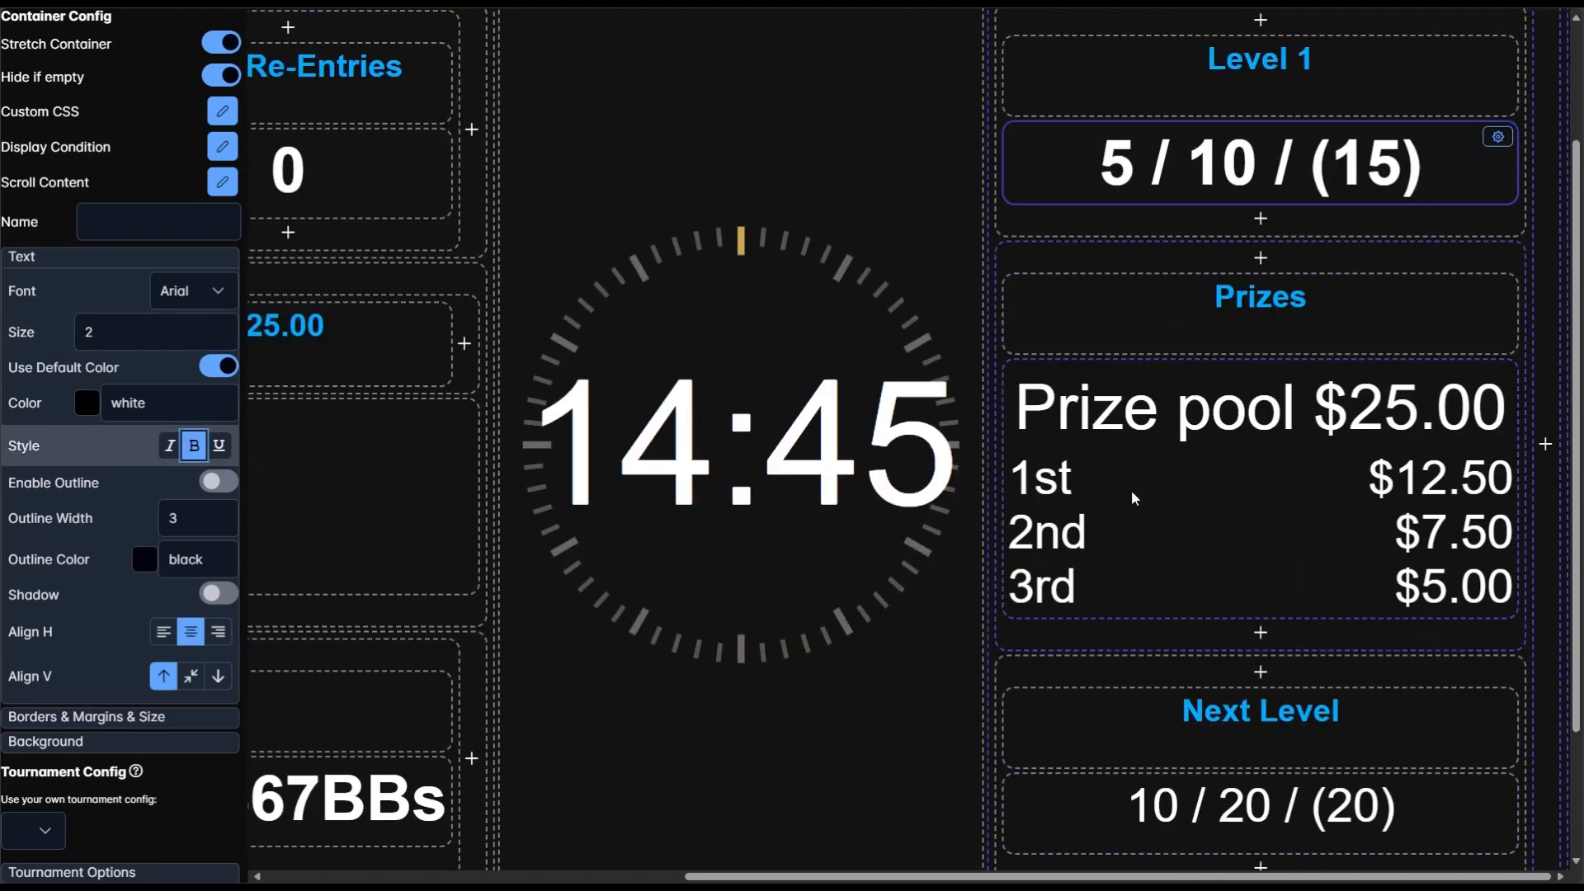
pyautogui.scroll(-2, 1084, 450)
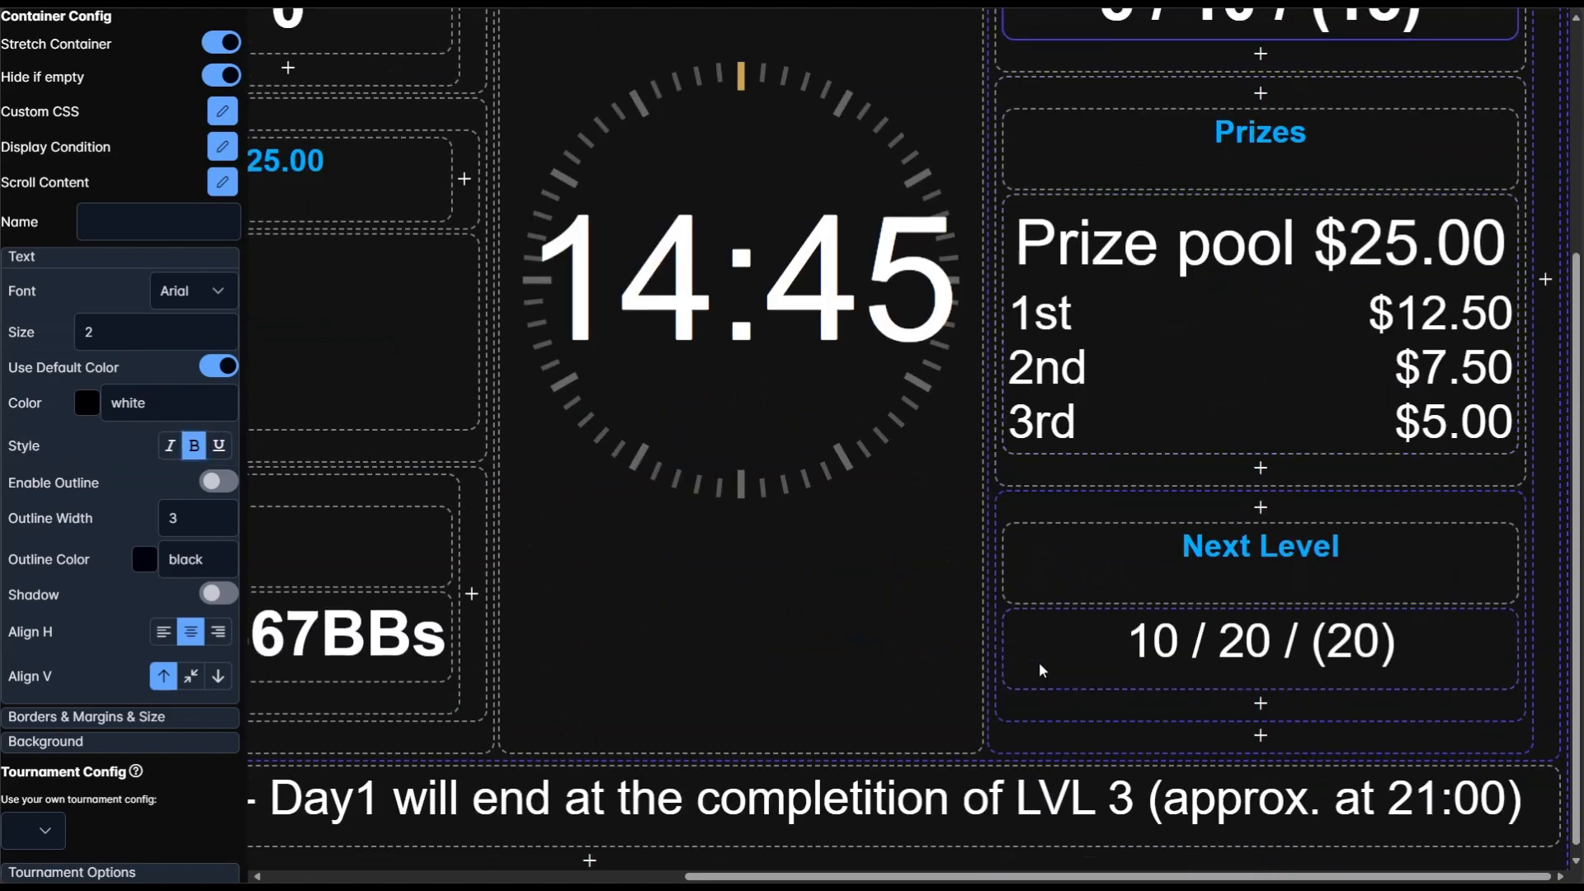
pyautogui.click(1039, 664)
pyautogui.click(219, 330)
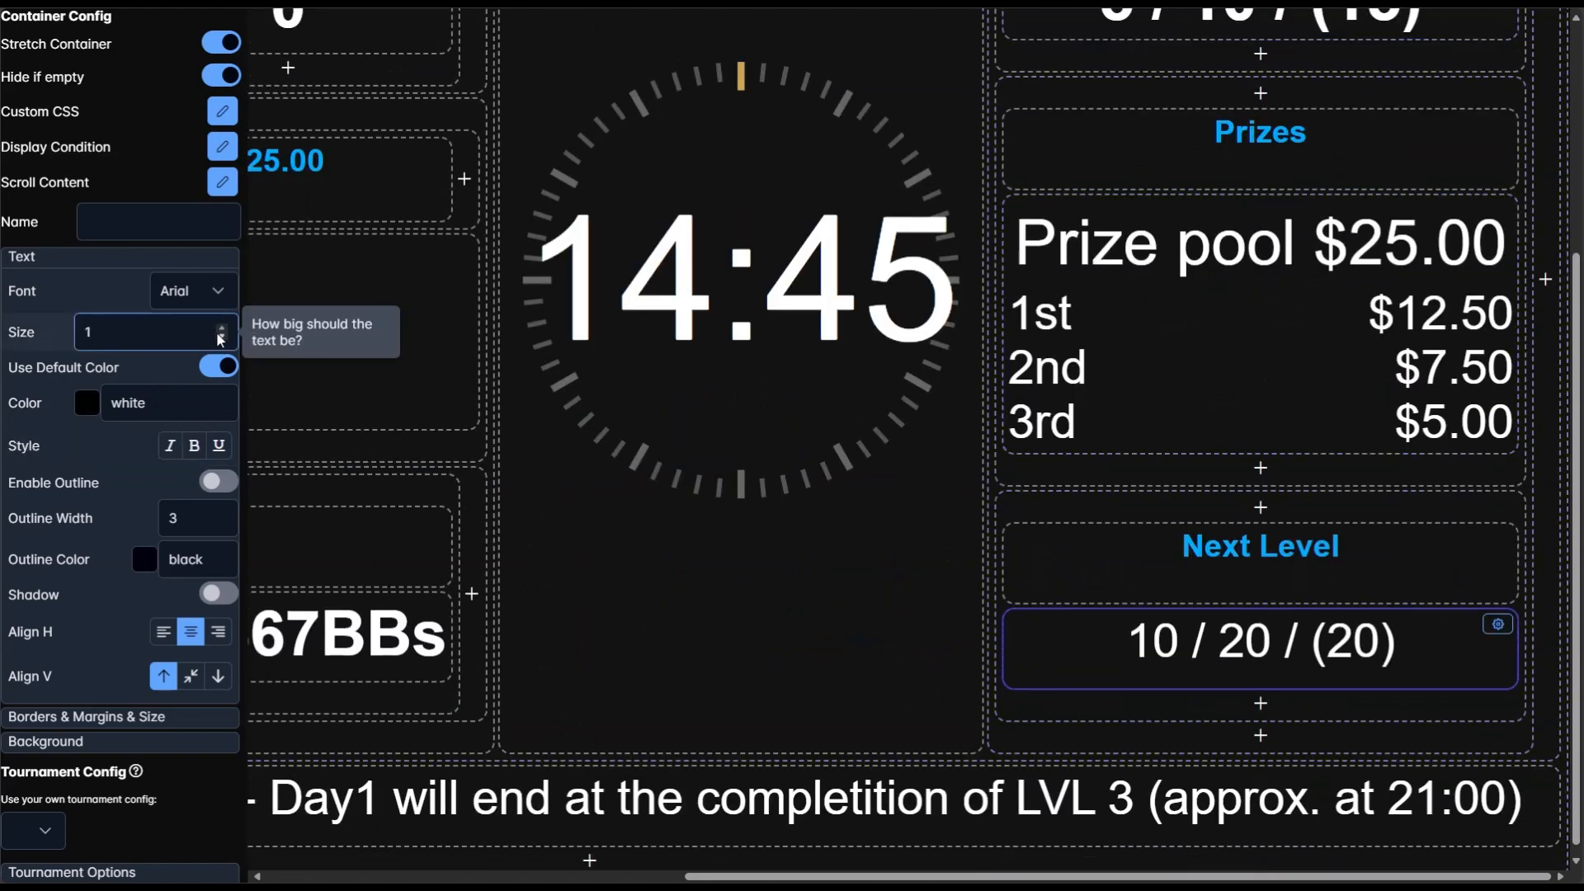
pyautogui.click(194, 446)
pyautogui.scroll(4, 658, 614)
pyautogui.hscroll(-3, 657, 614)
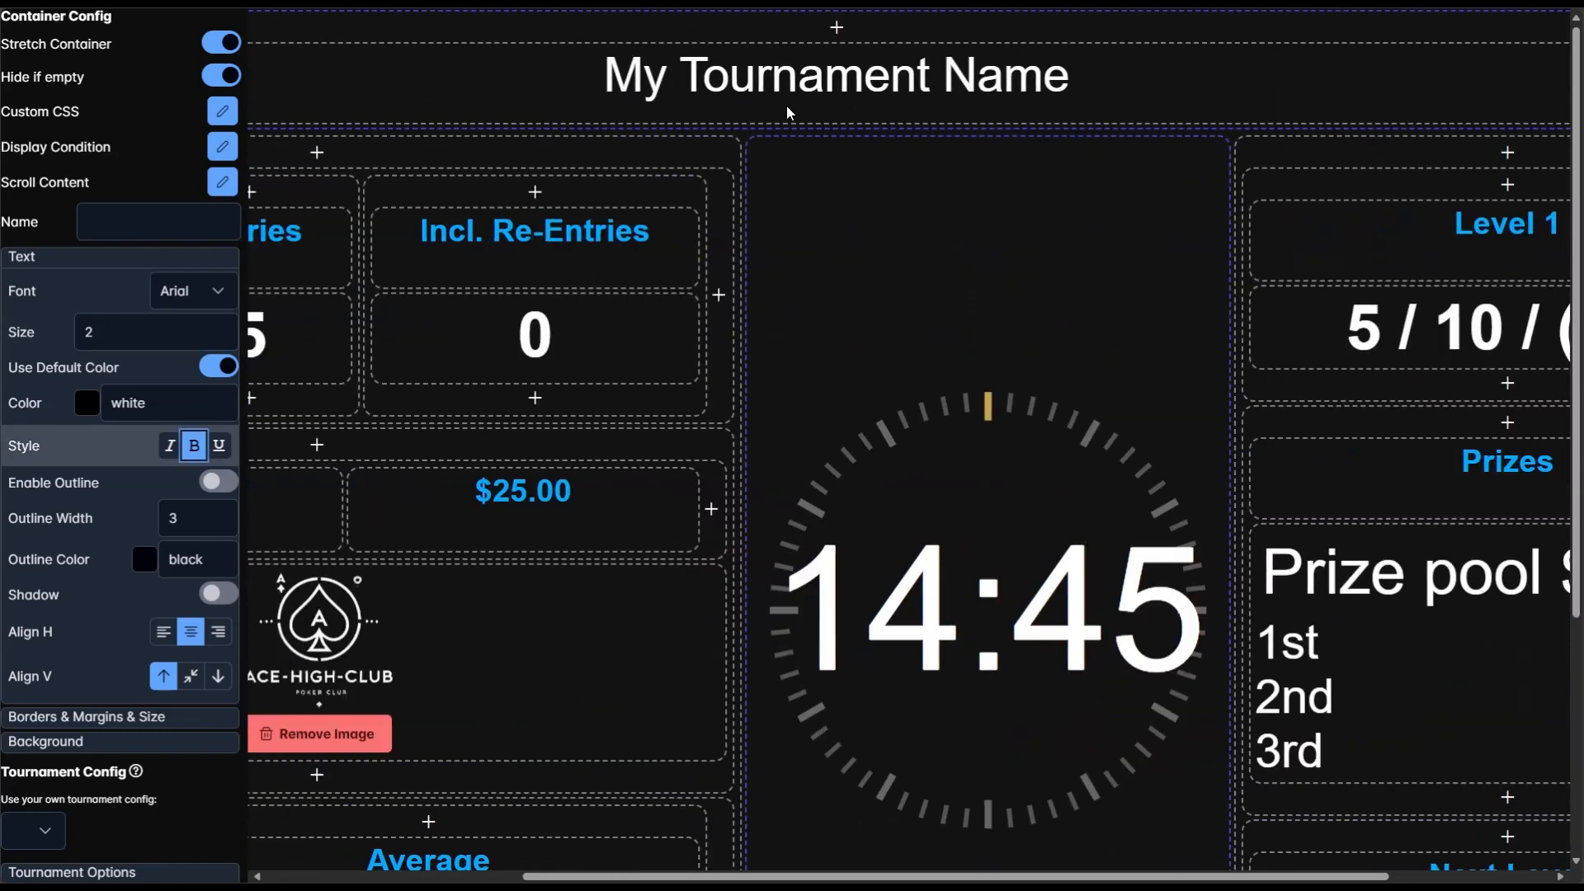
pyautogui.doubleClick(770, 80)
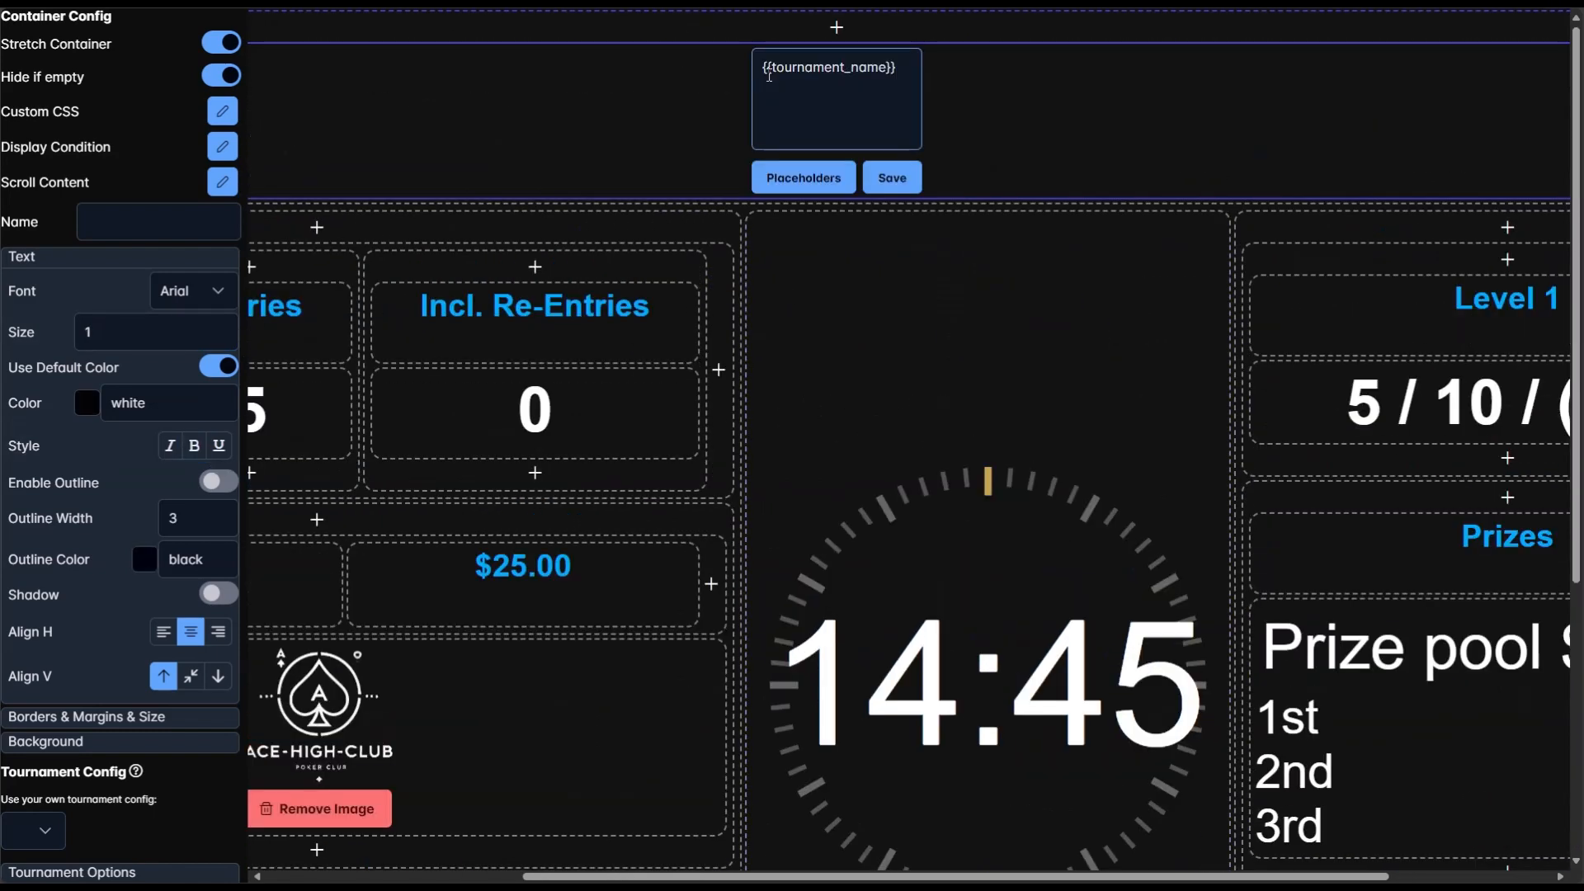
pyautogui.click(882, 185)
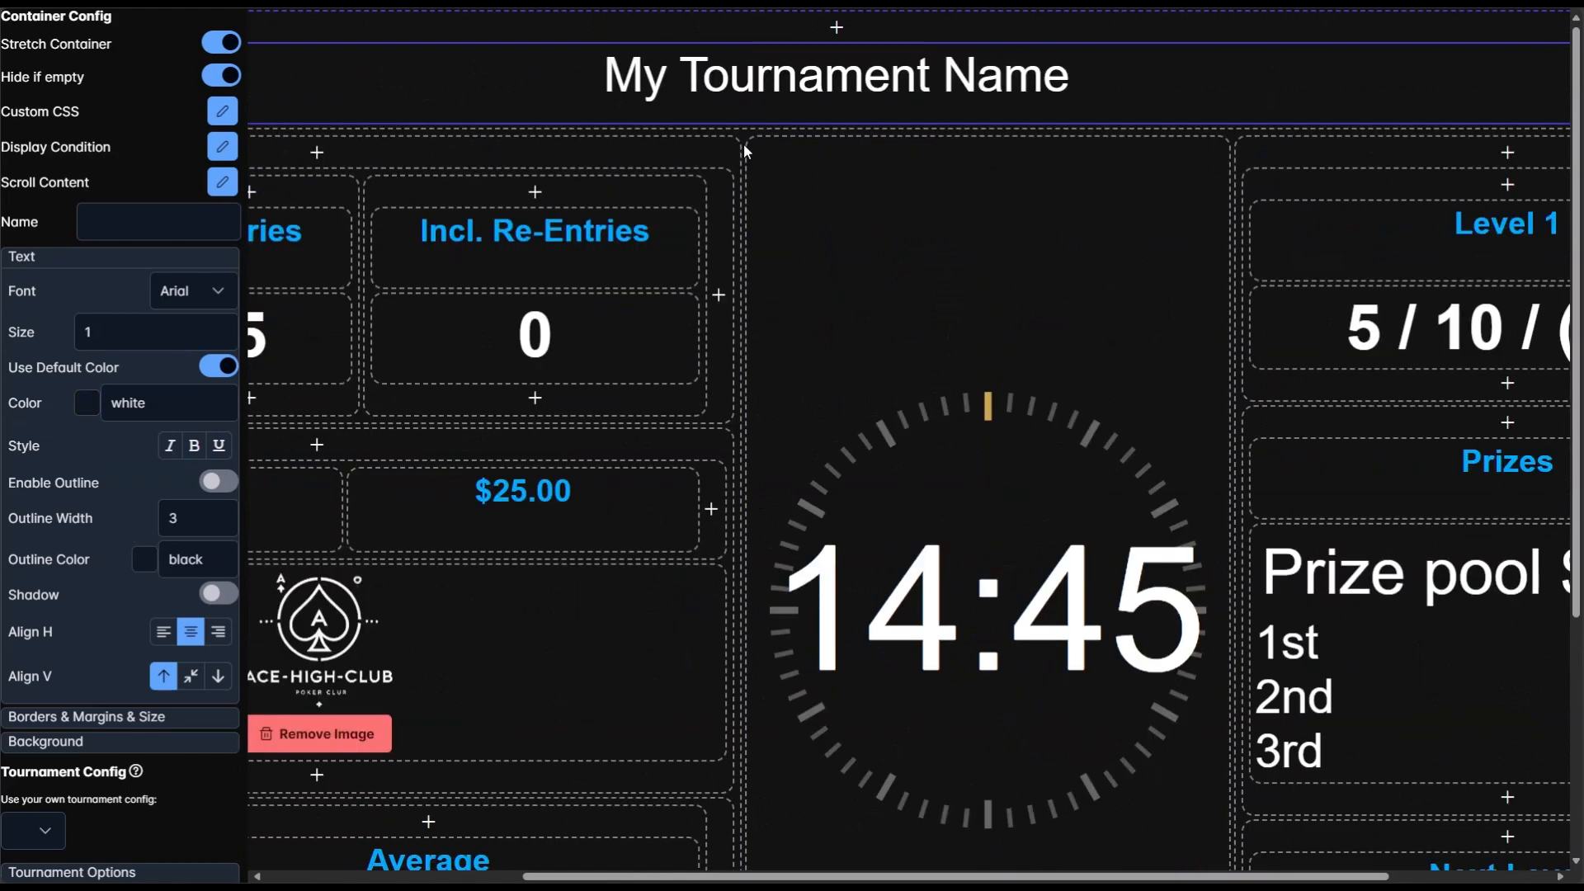
# - Set the text size of the entry-deadline message line below the clock to 0
pyautogui.scroll(-5, 823, 700)
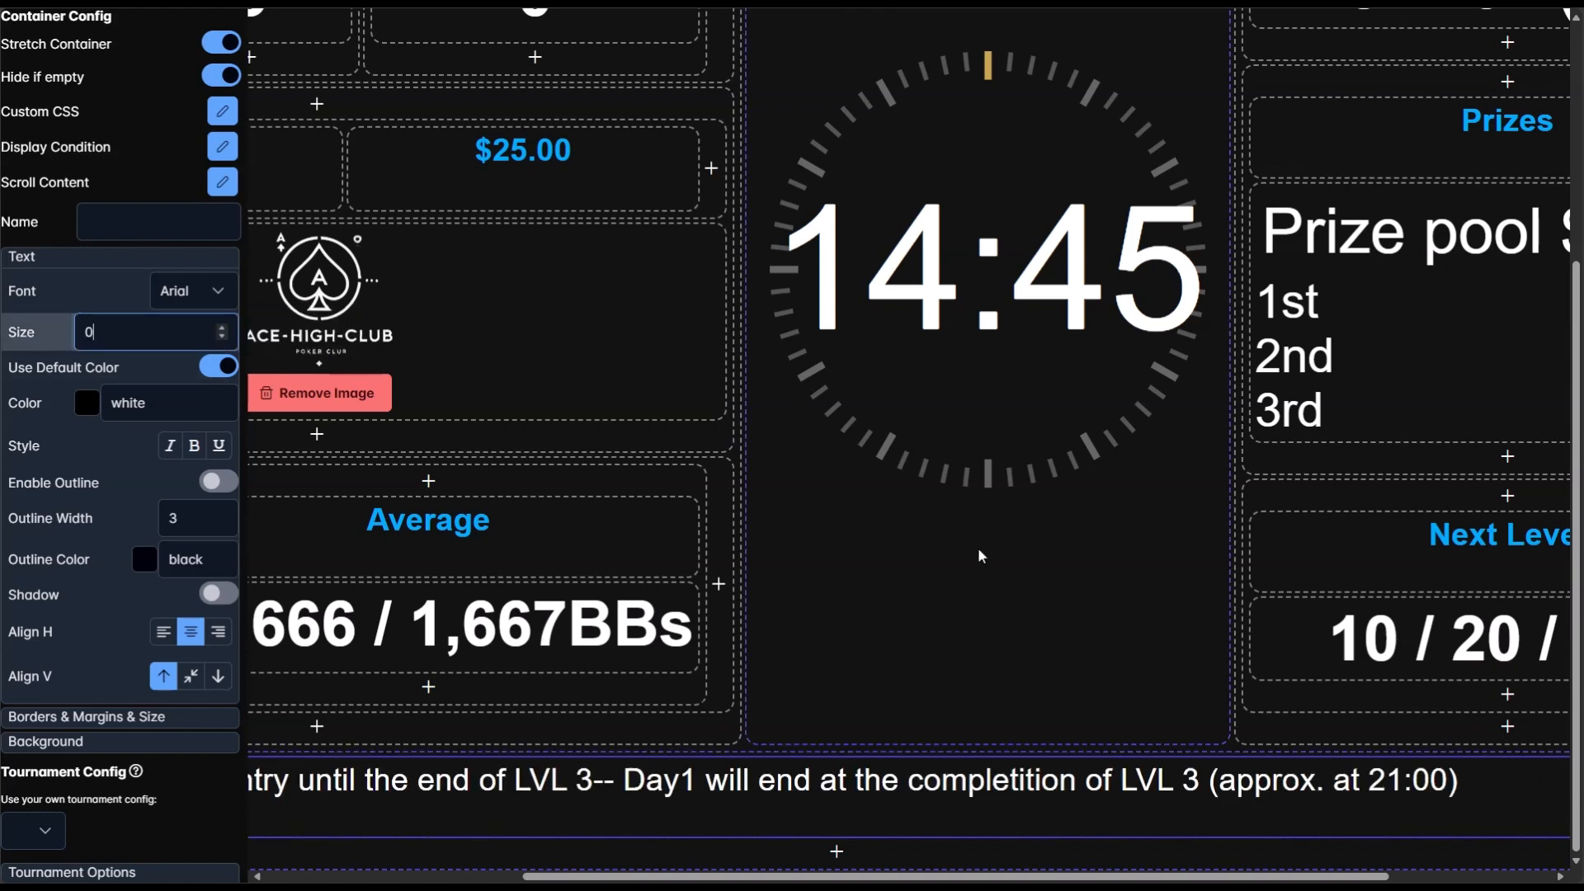
# - Turn off the total prize pool line in the prize display below the Prizes heading
pyautogui.hscroll(-3, 977, 547)
pyautogui.hscroll(5, 978, 547)
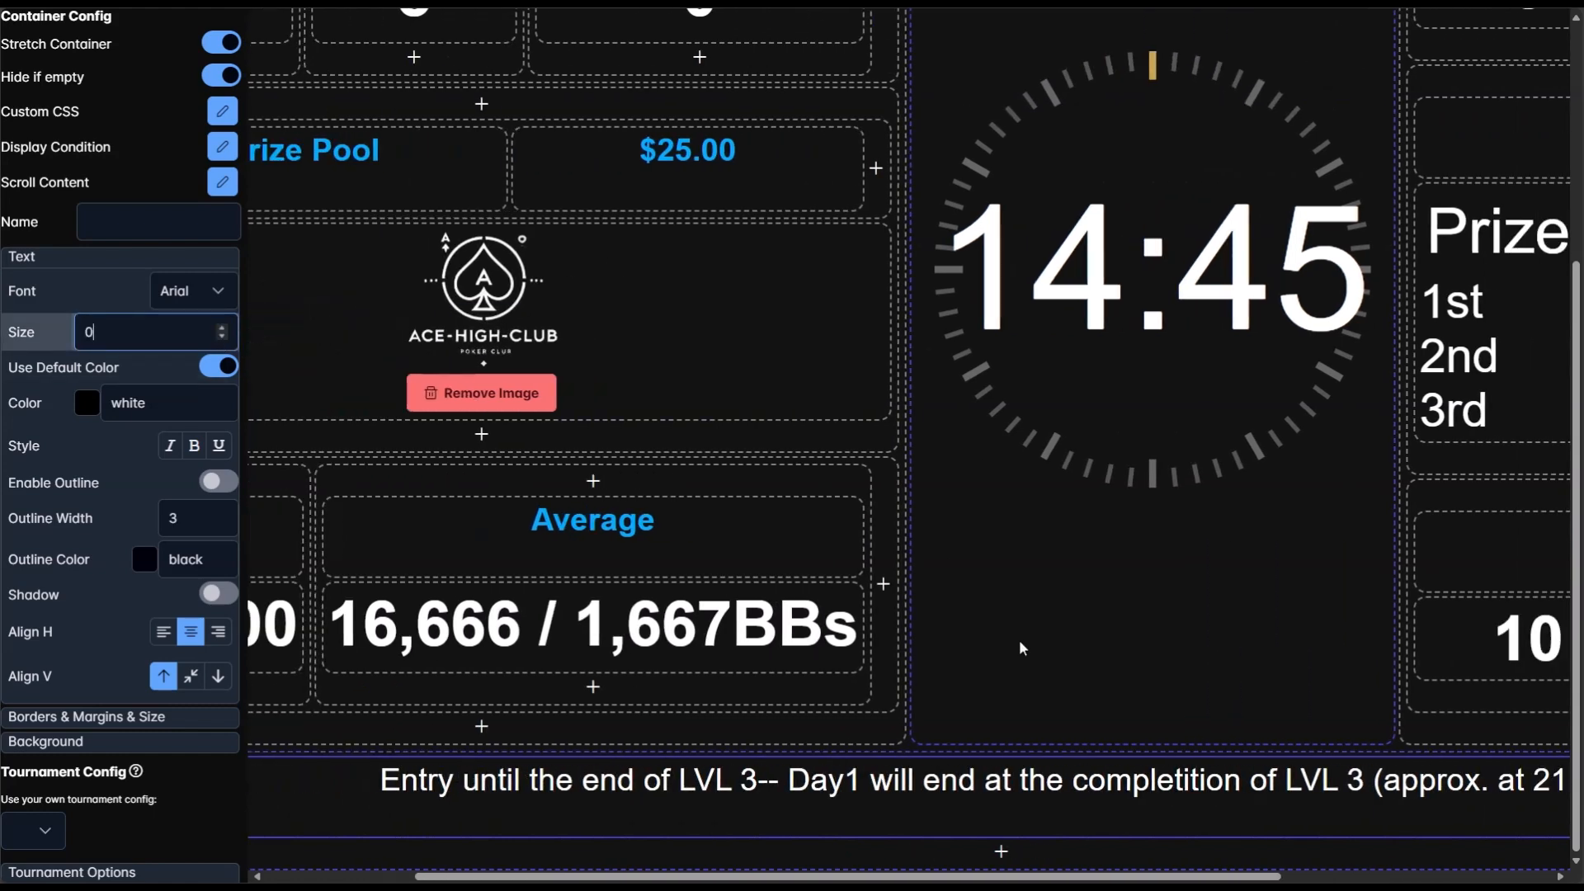
pyautogui.scroll(2, 1045, 579)
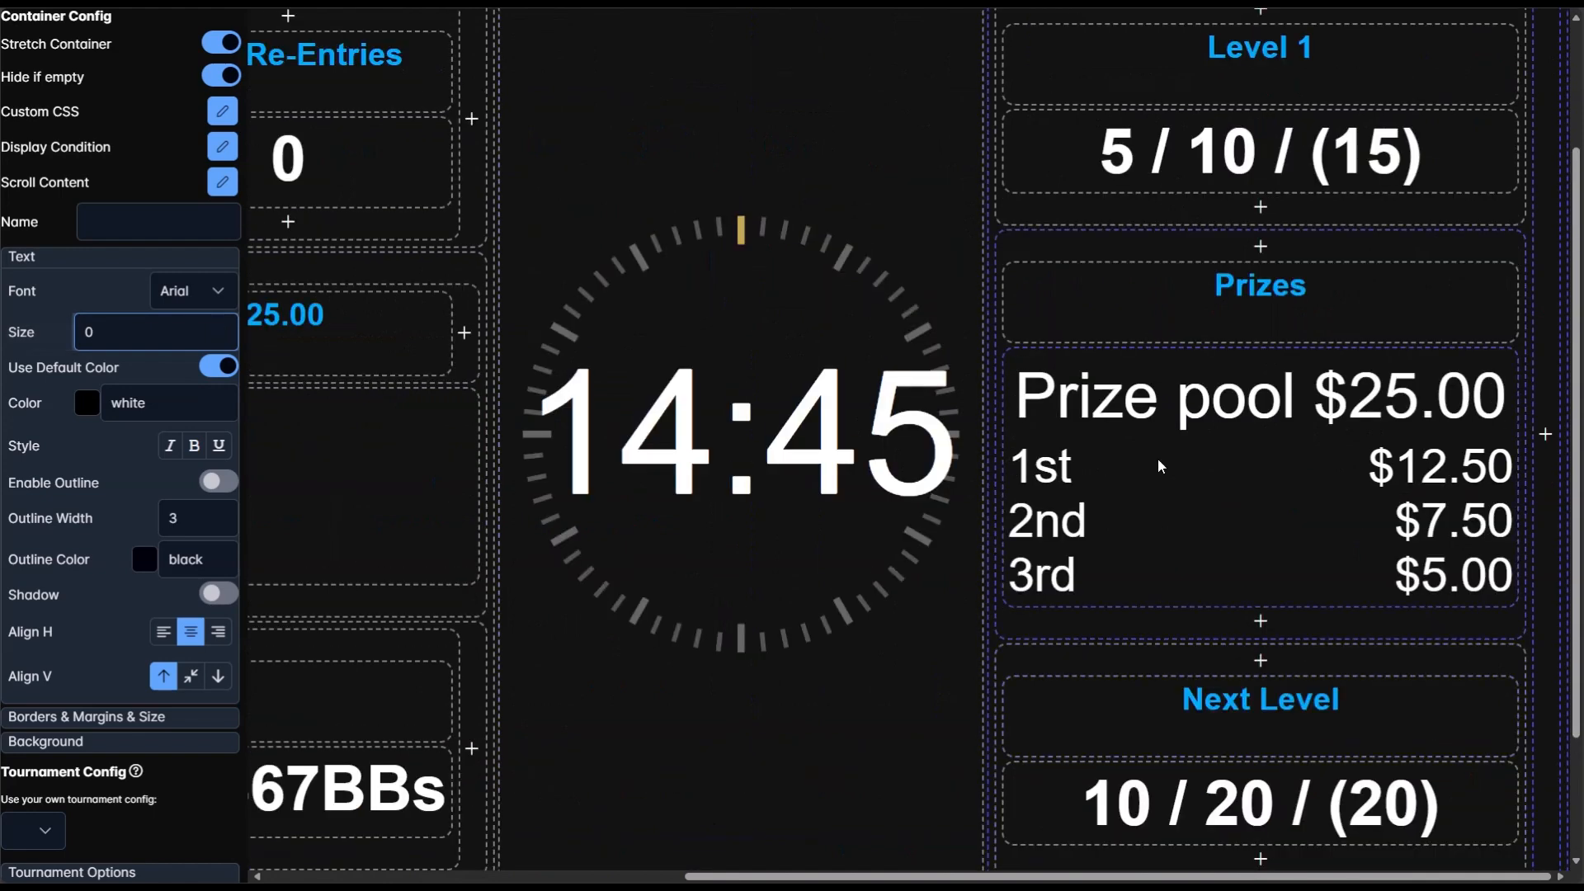
pyautogui.click(1284, 369)
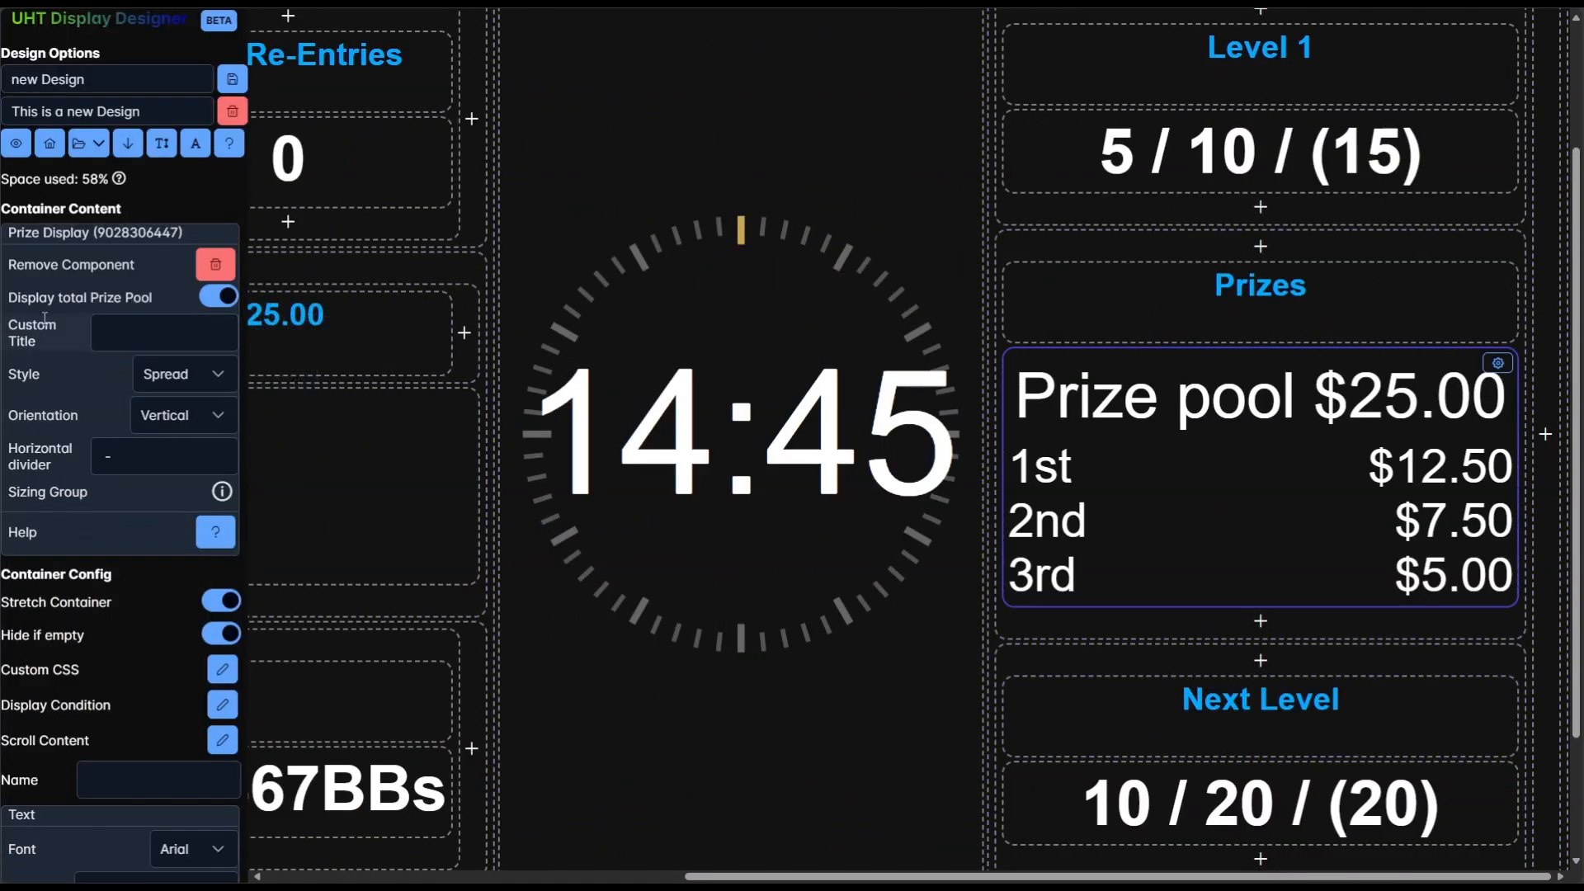
pyautogui.moveTo(72, 300)
pyautogui.hscroll(-1, 329, 325)
pyautogui.hscroll(-6, 329, 325)
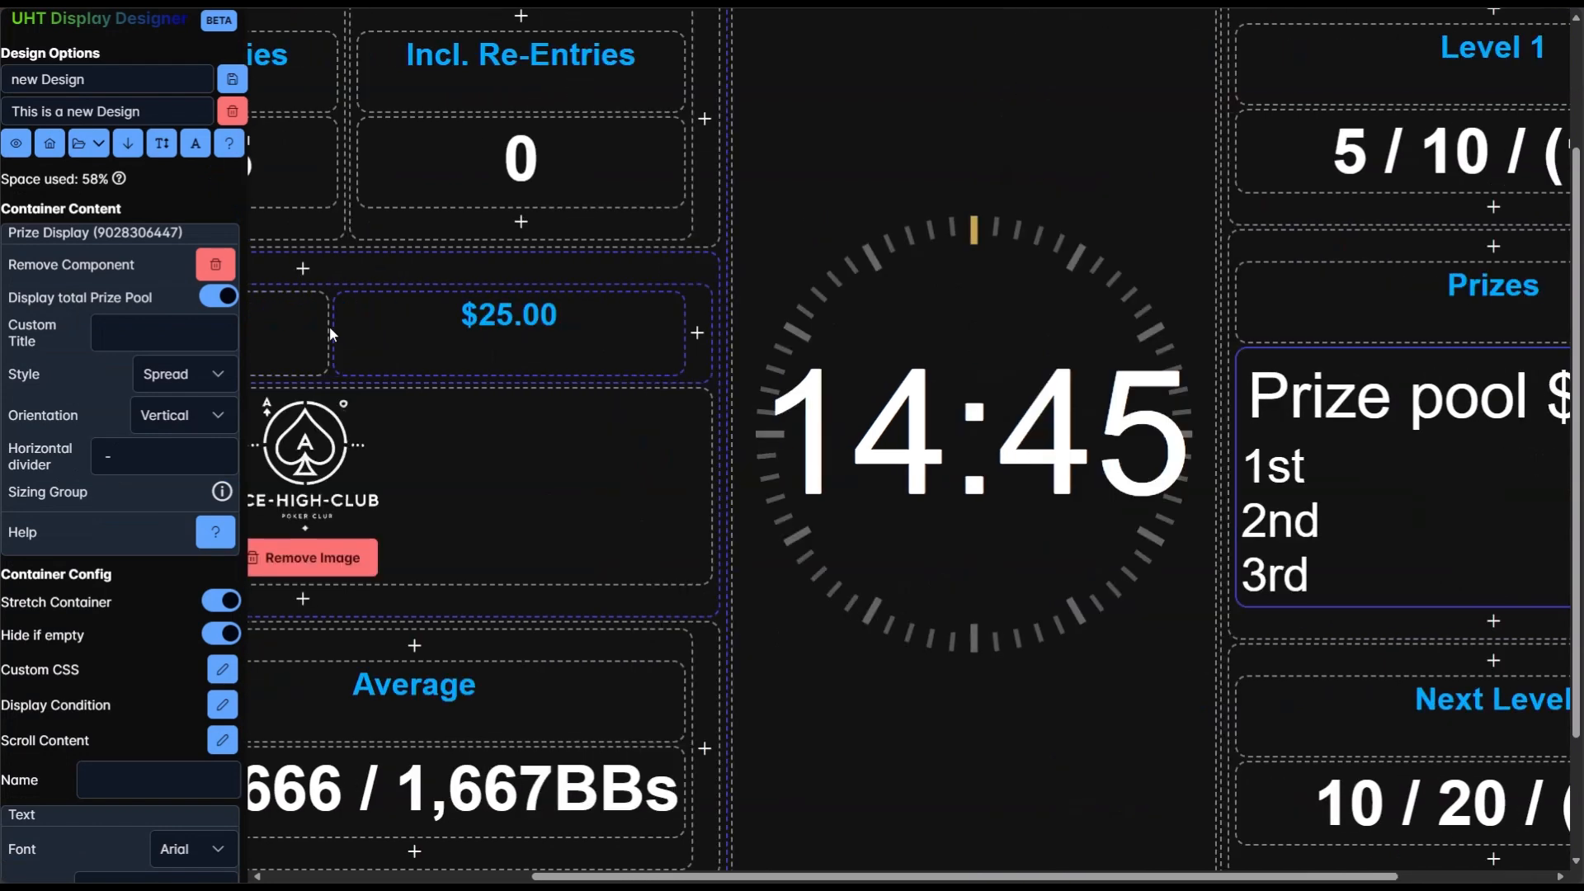
pyautogui.hscroll(7, 457, 383)
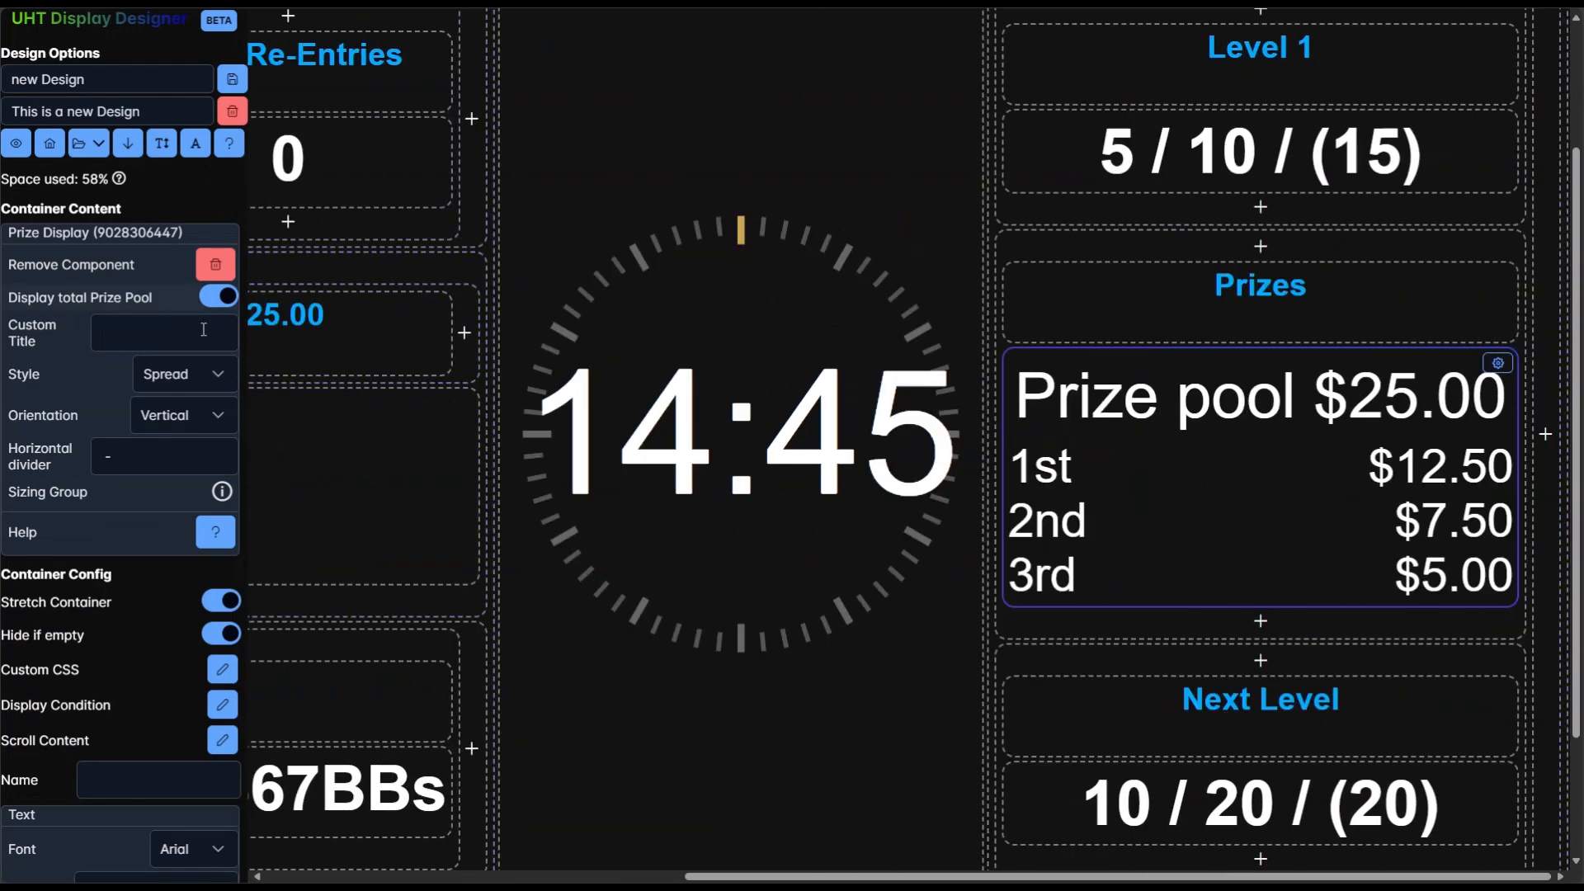
pyautogui.click(219, 305)
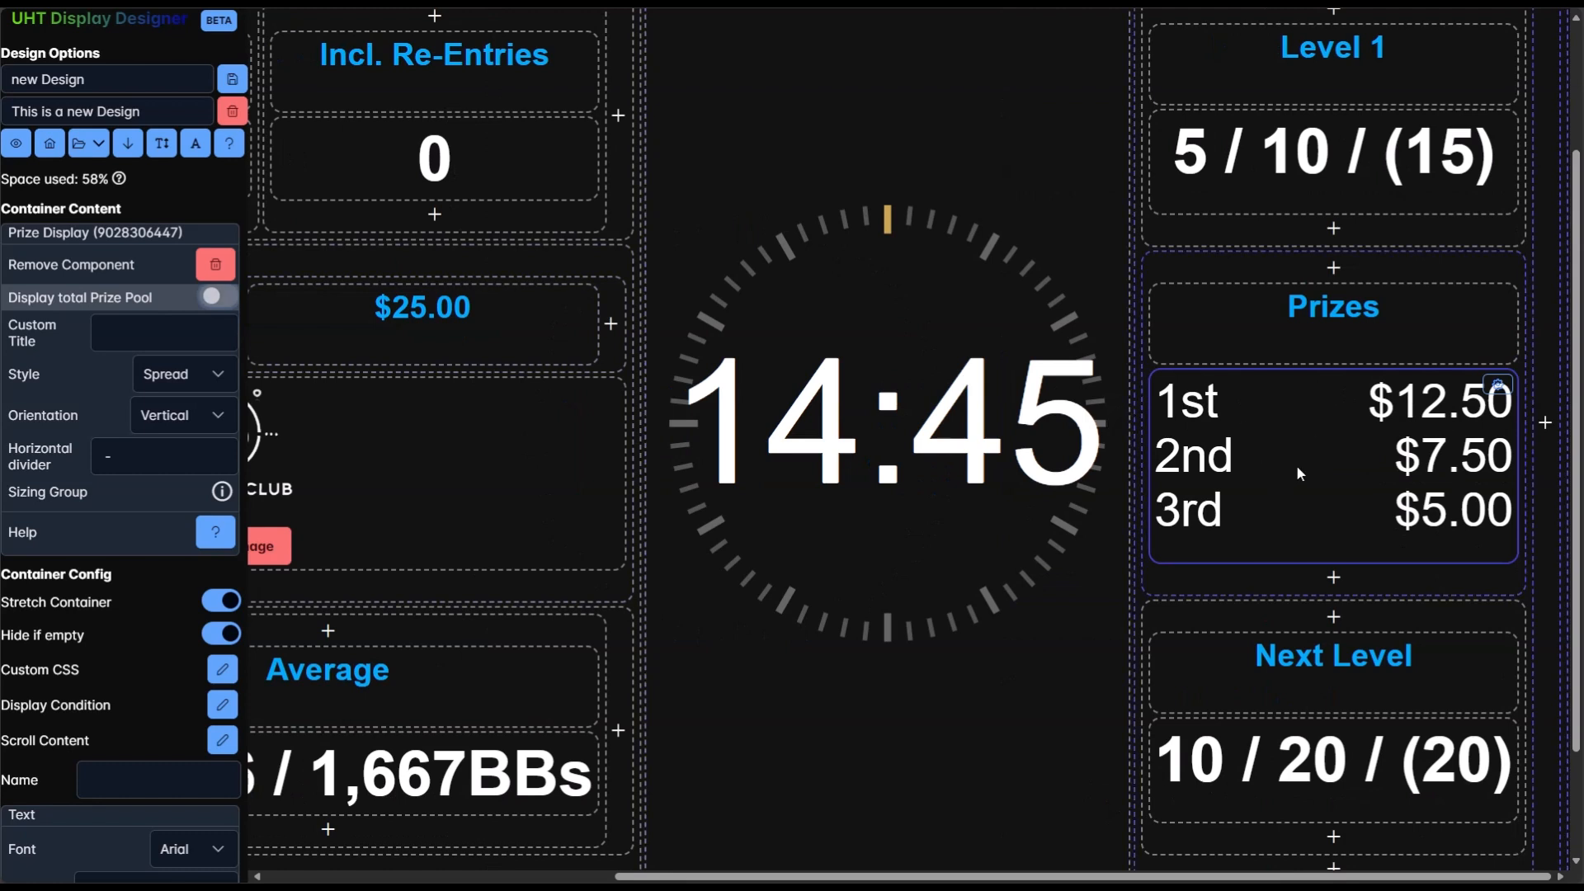
# - Format the prize list below the Prizes heading as bold text at size 0
pyautogui.scroll(-6, 91, 520)
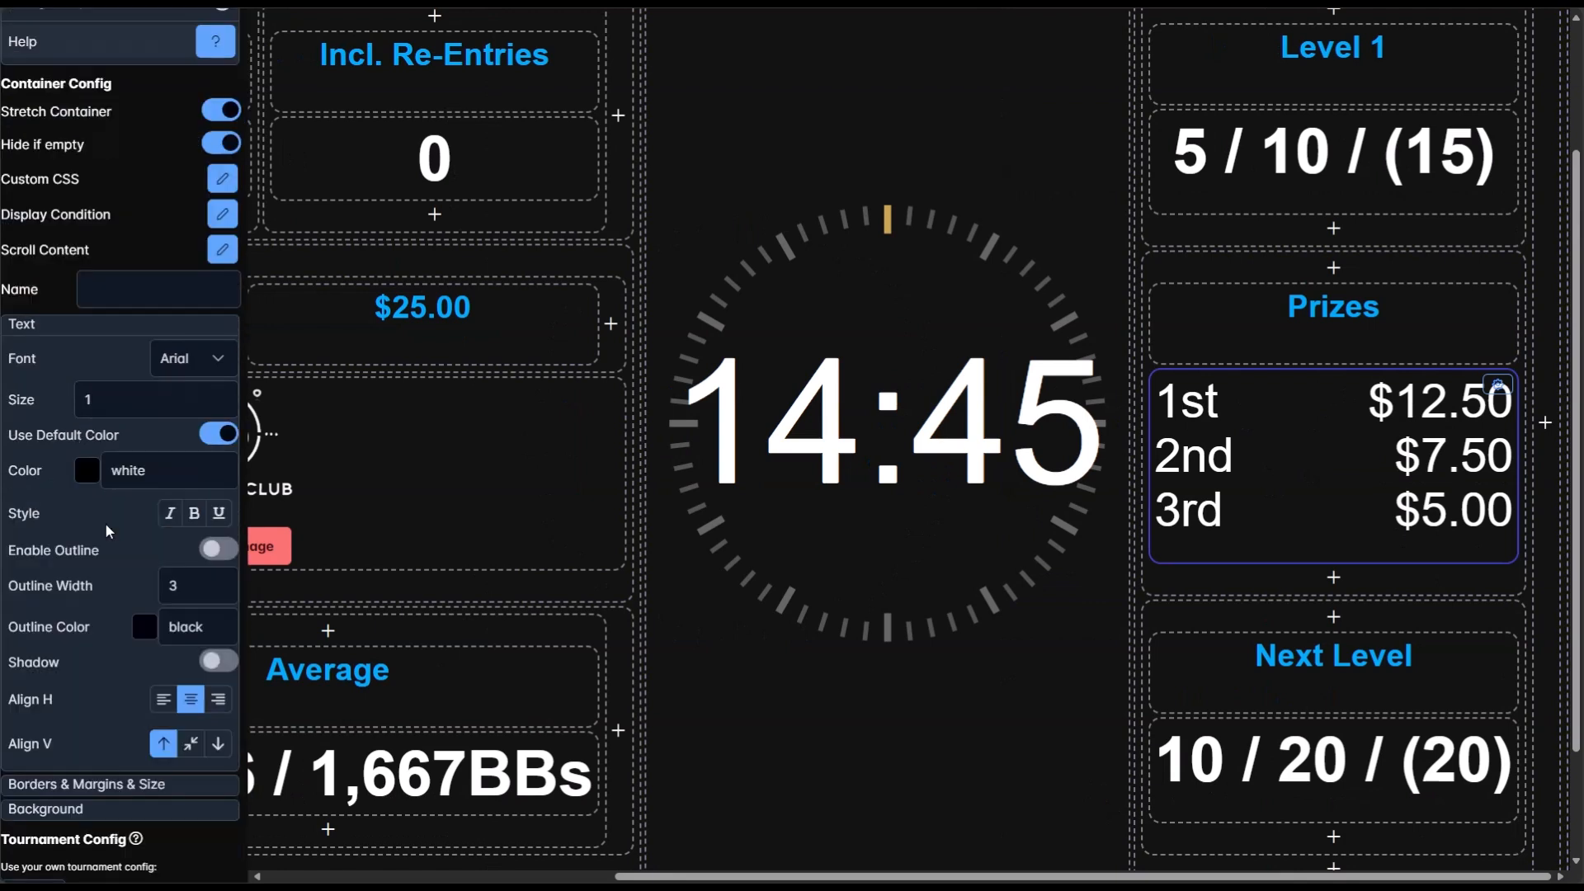
pyautogui.click(222, 402)
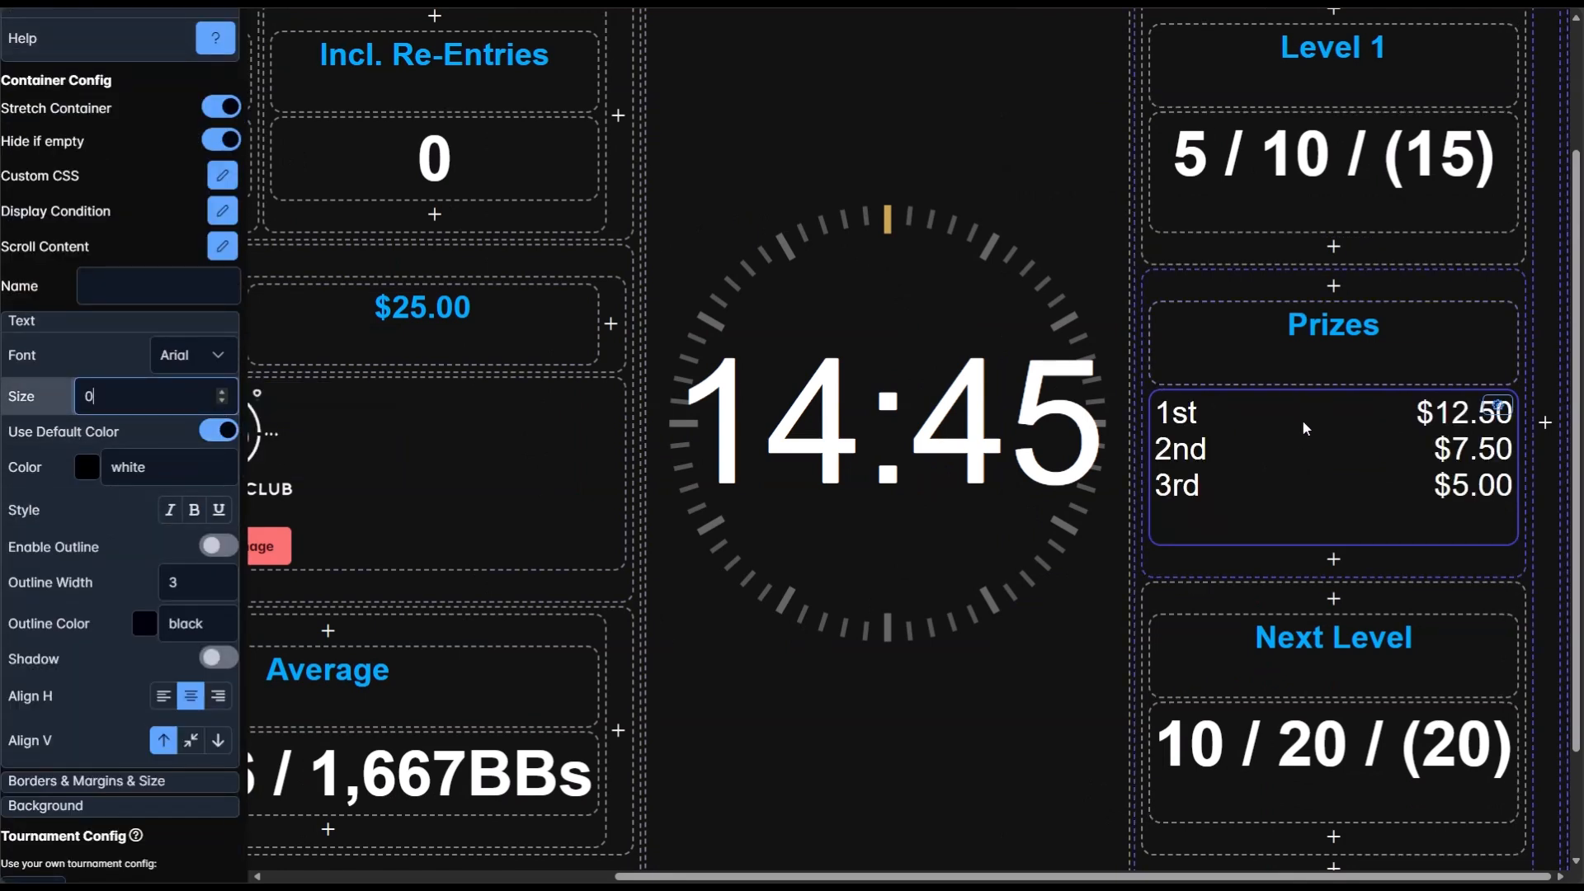
pyautogui.click(195, 512)
# - Preview the whole tournament display and compare its text alignment with the reference photo in the PDF
pyautogui.hscroll(-2, 1246, 482)
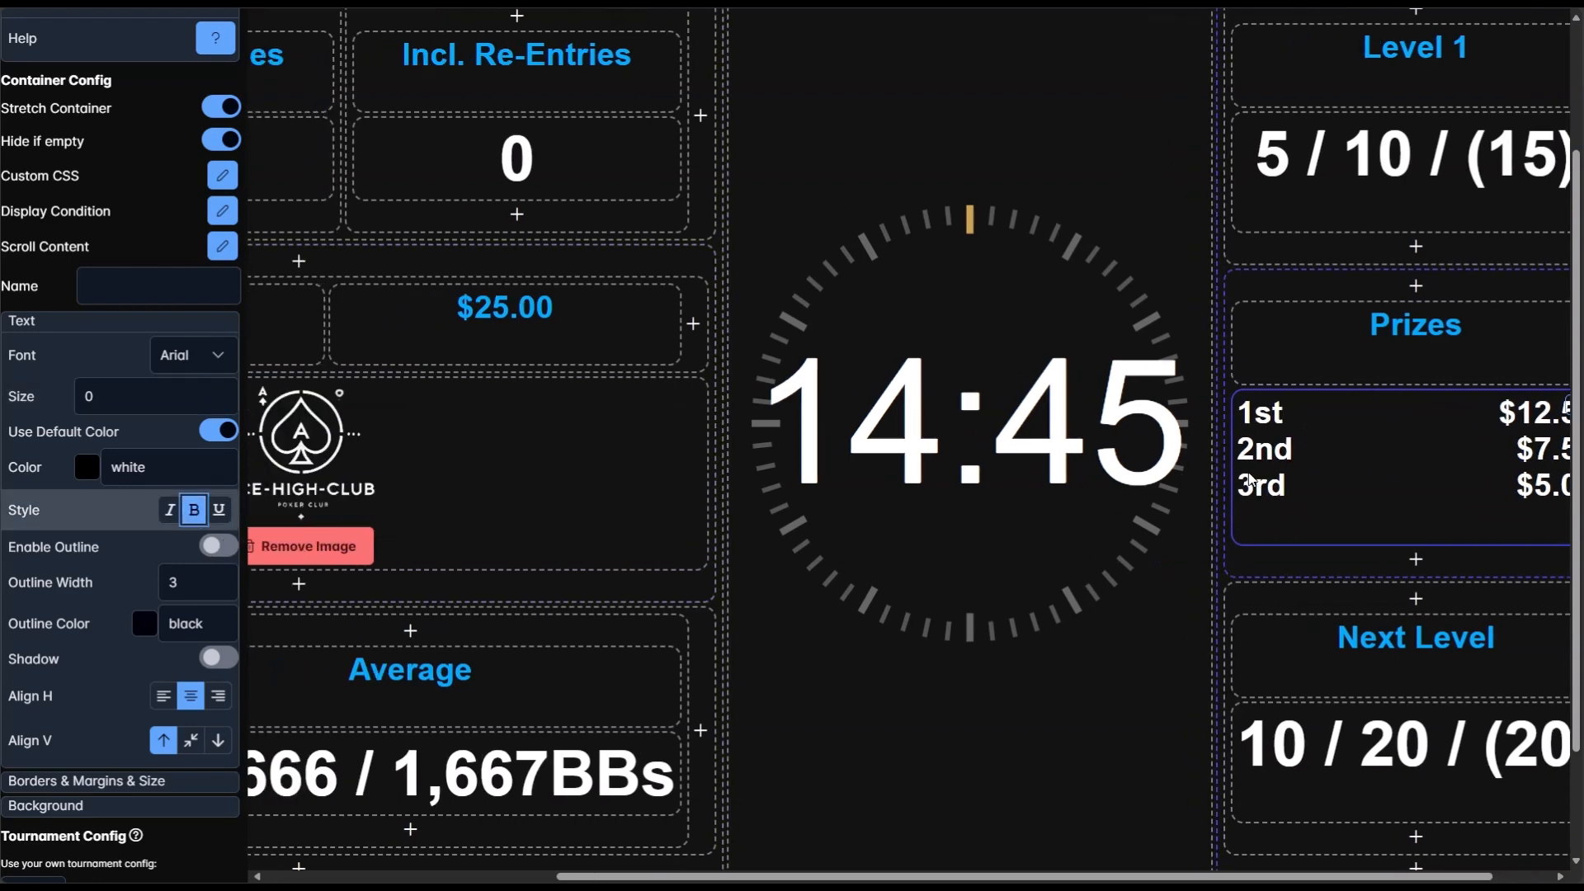
pyautogui.hscroll(-5, 1249, 481)
pyautogui.scroll(2, 672, 450)
pyautogui.scroll(6, 106, 231)
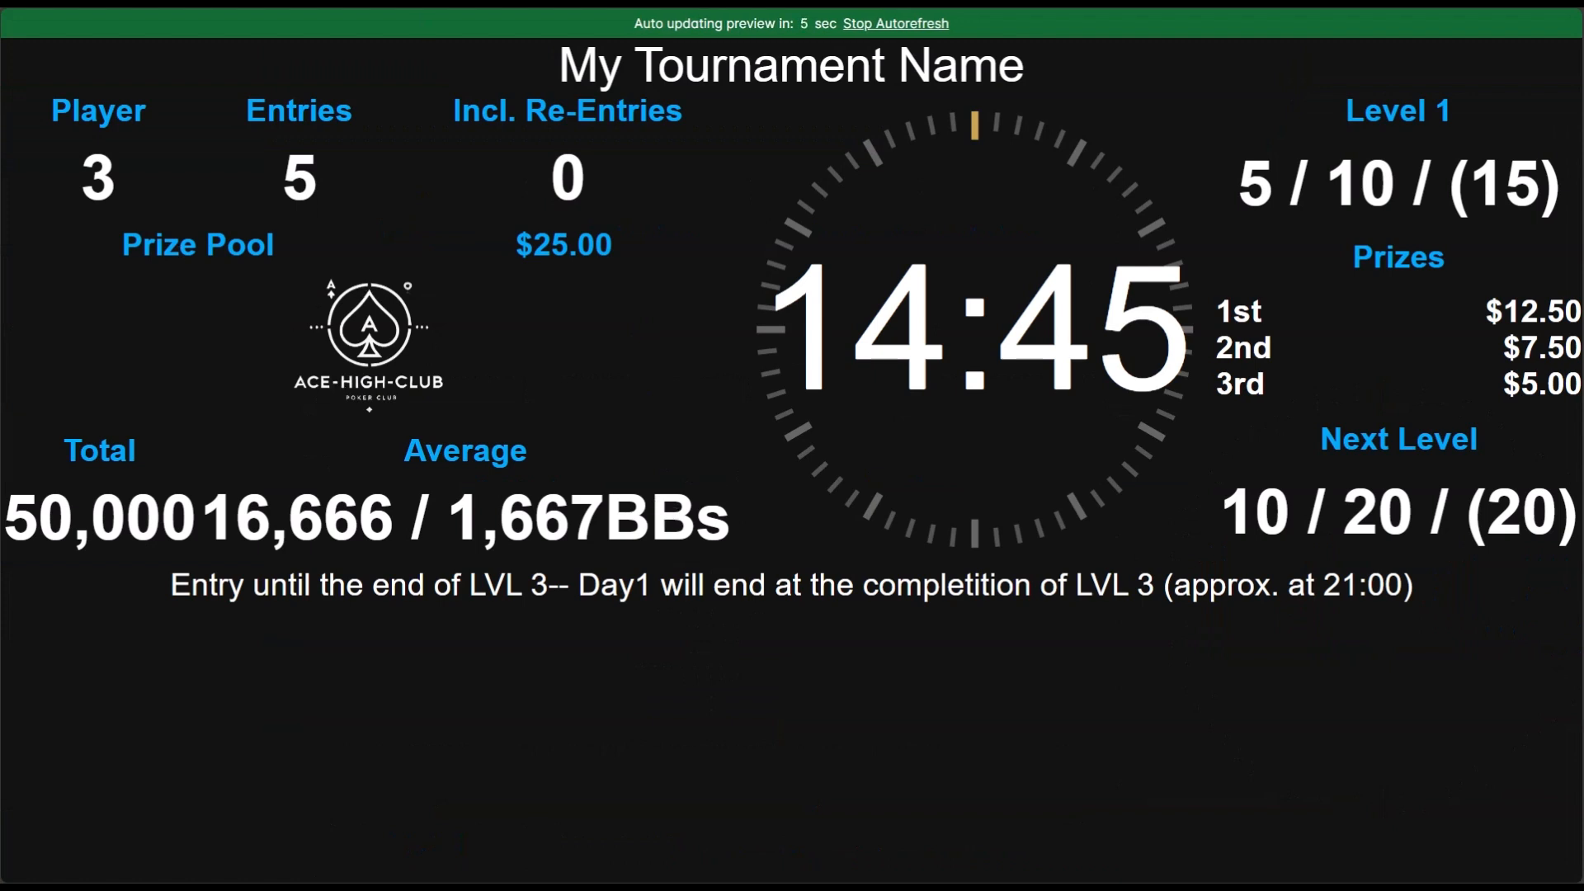
pyautogui.press('Escape')
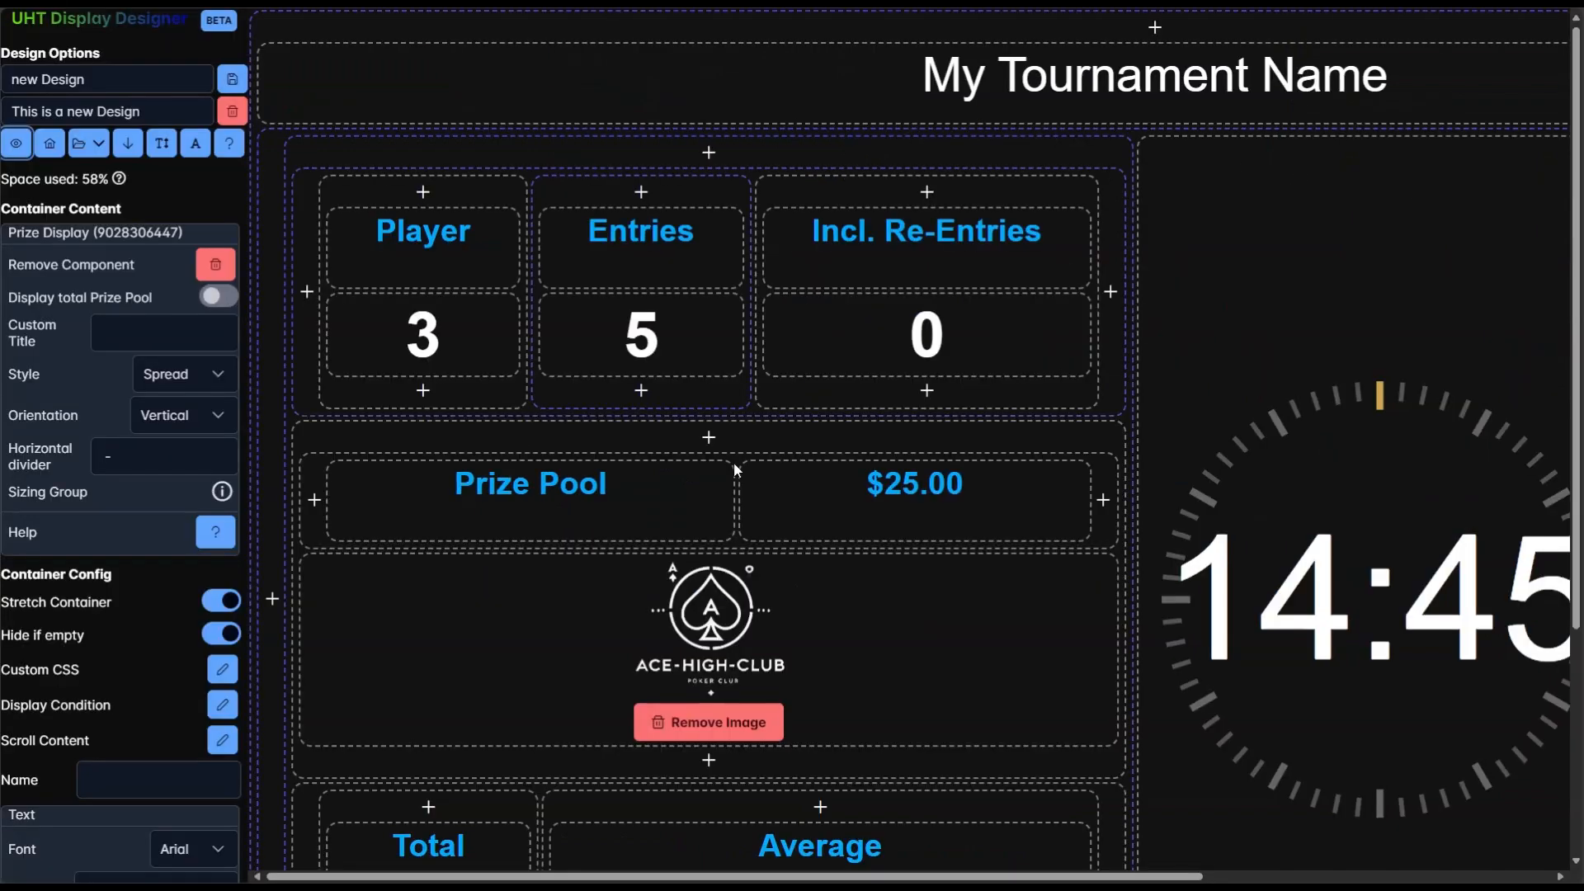
pyautogui.hotkey('alt', 'Tab')
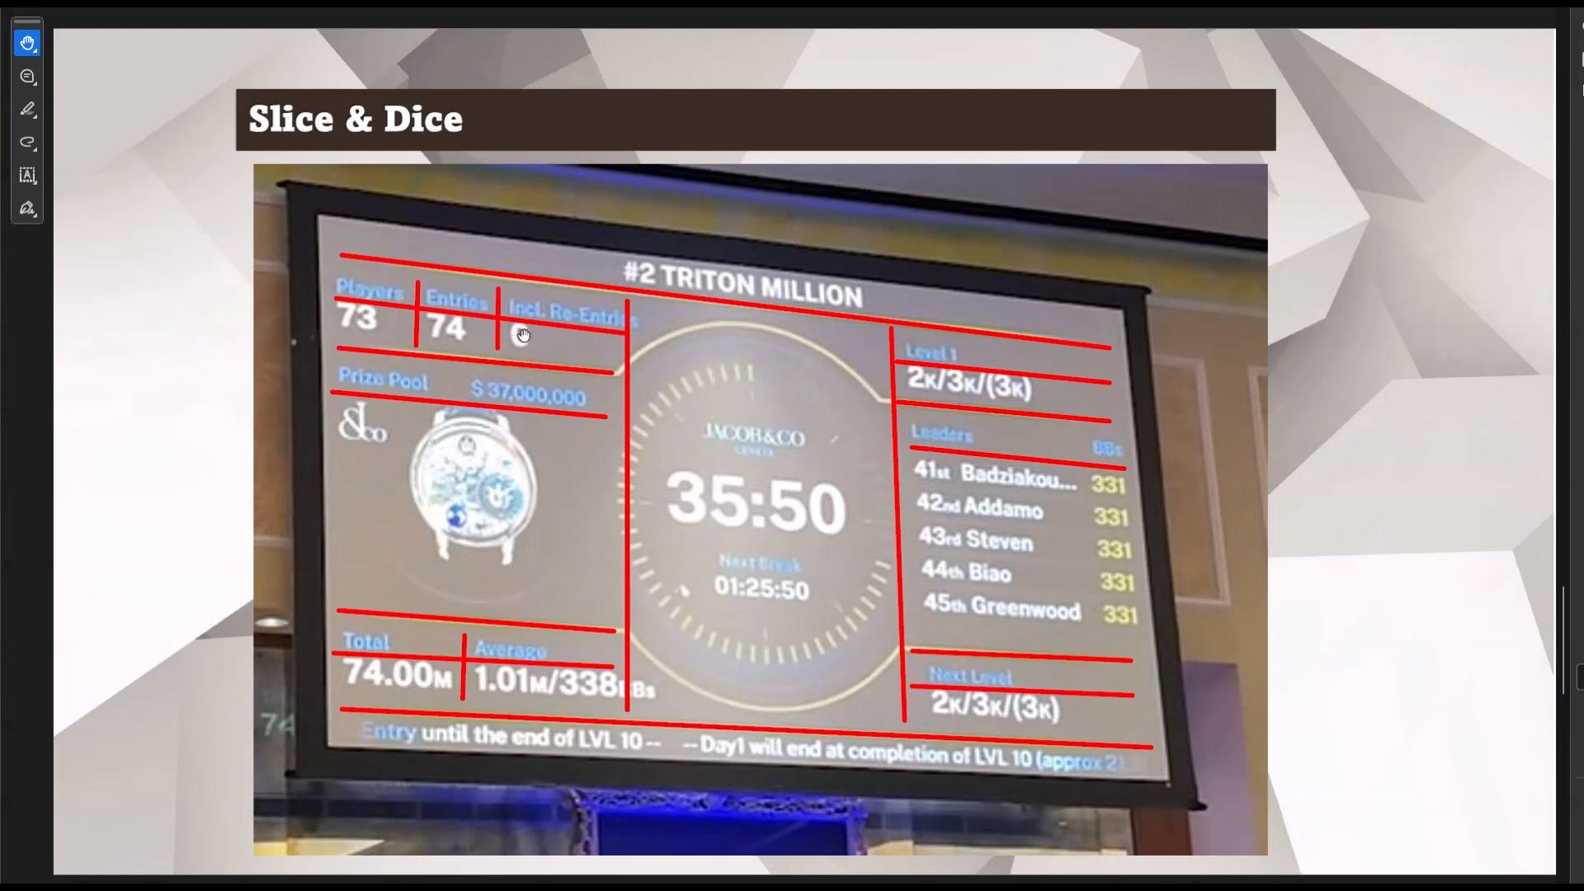
pyautogui.hotkey('alt', 'Tab')
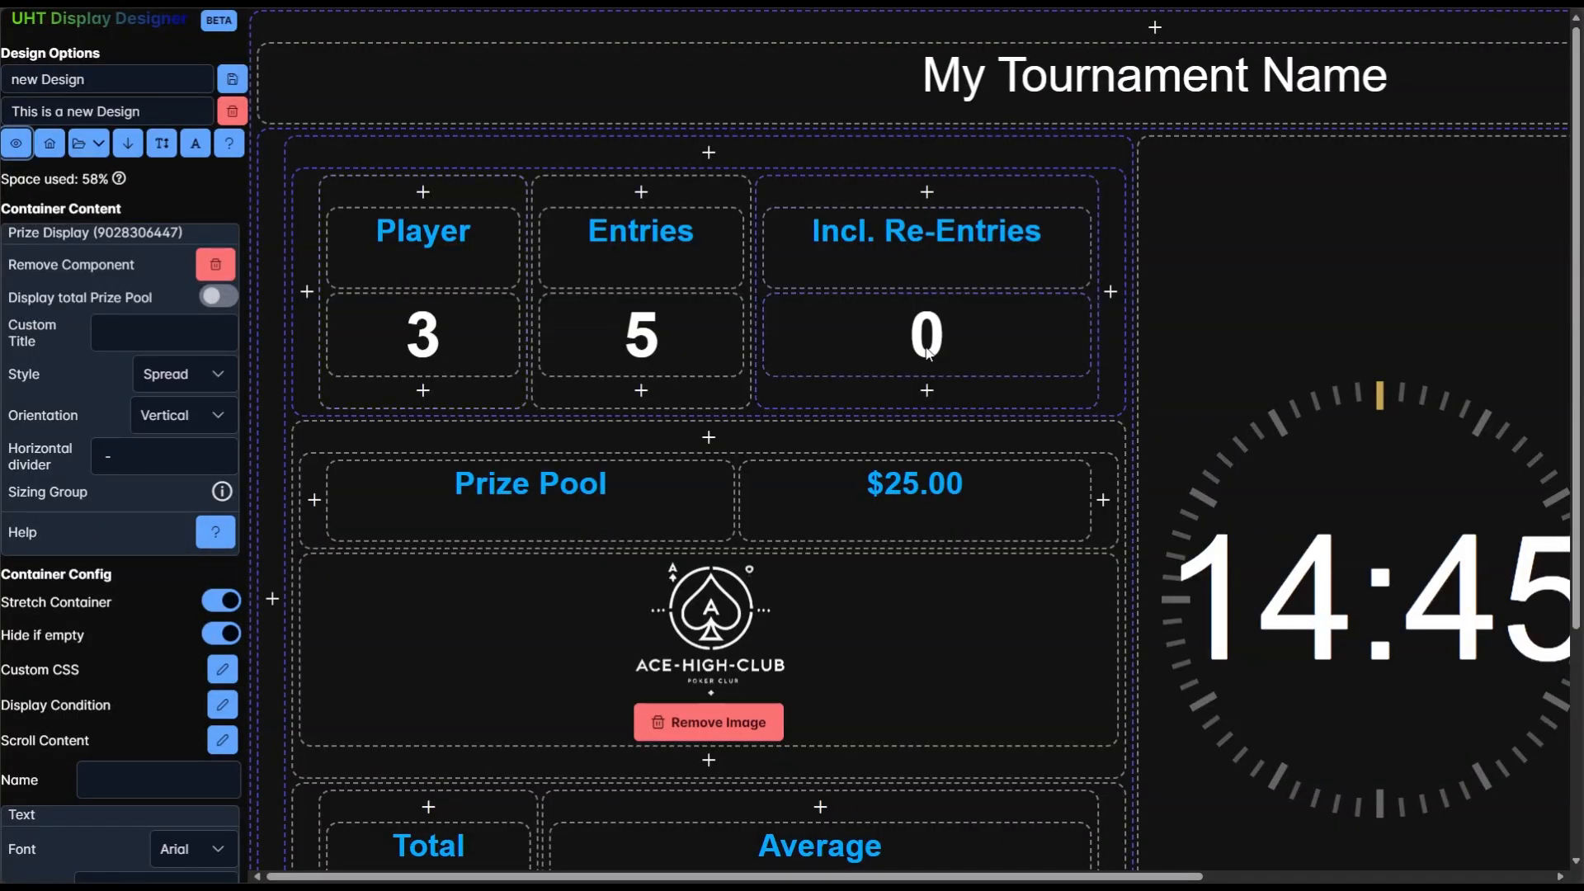
pyautogui.hotkey('alt', 'Tab')
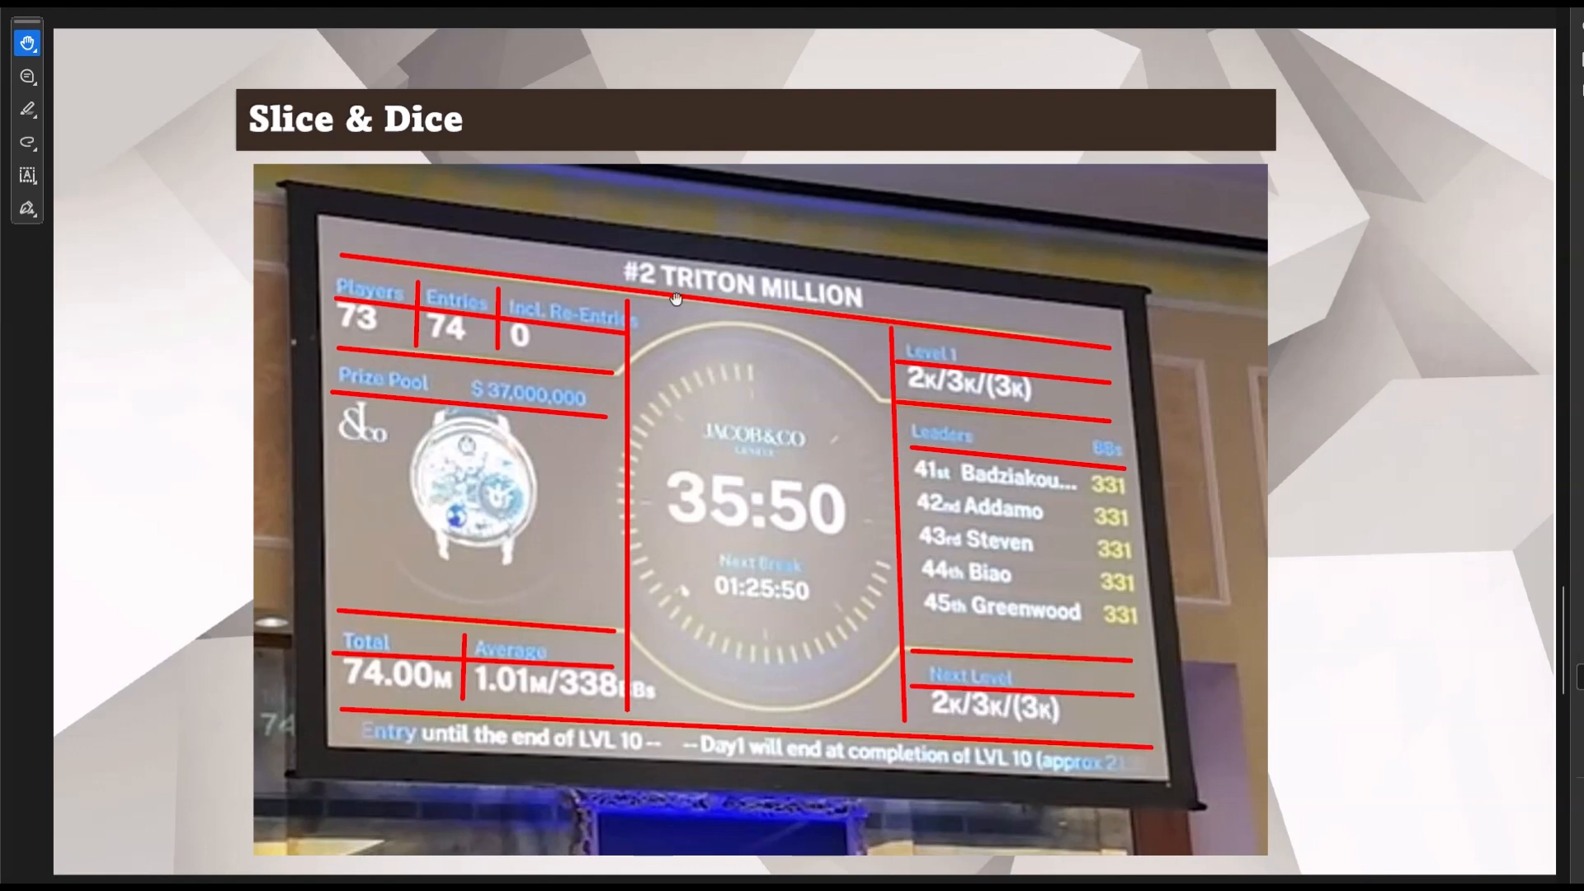
pyautogui.hotkey('alt', 'Tab')
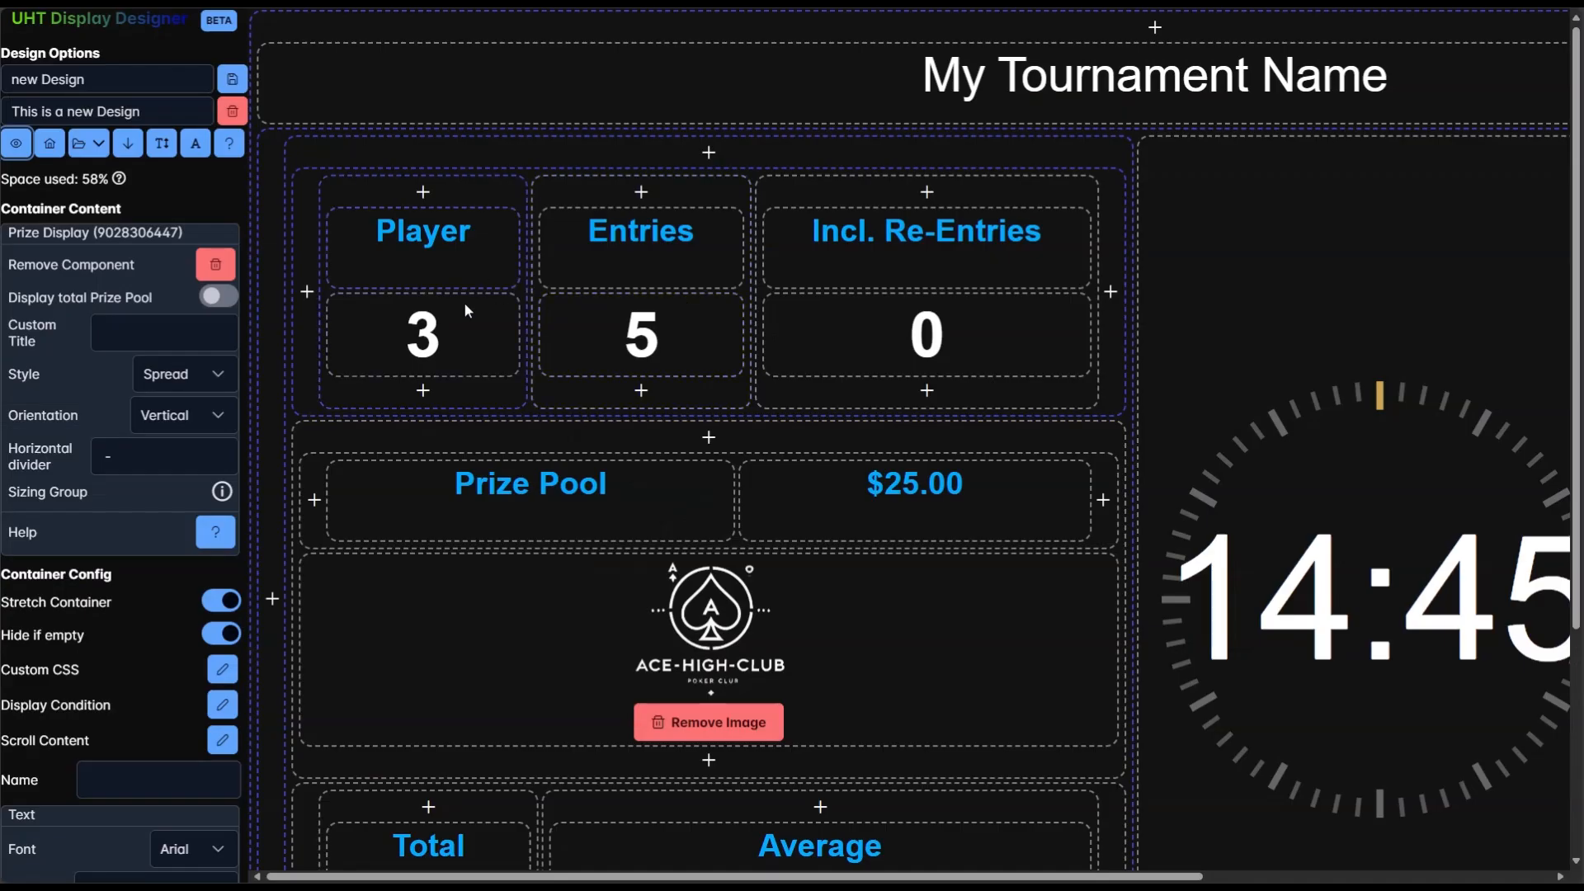
# - Align the Player heading to the bottom left of its container
pyautogui.click(335, 274)
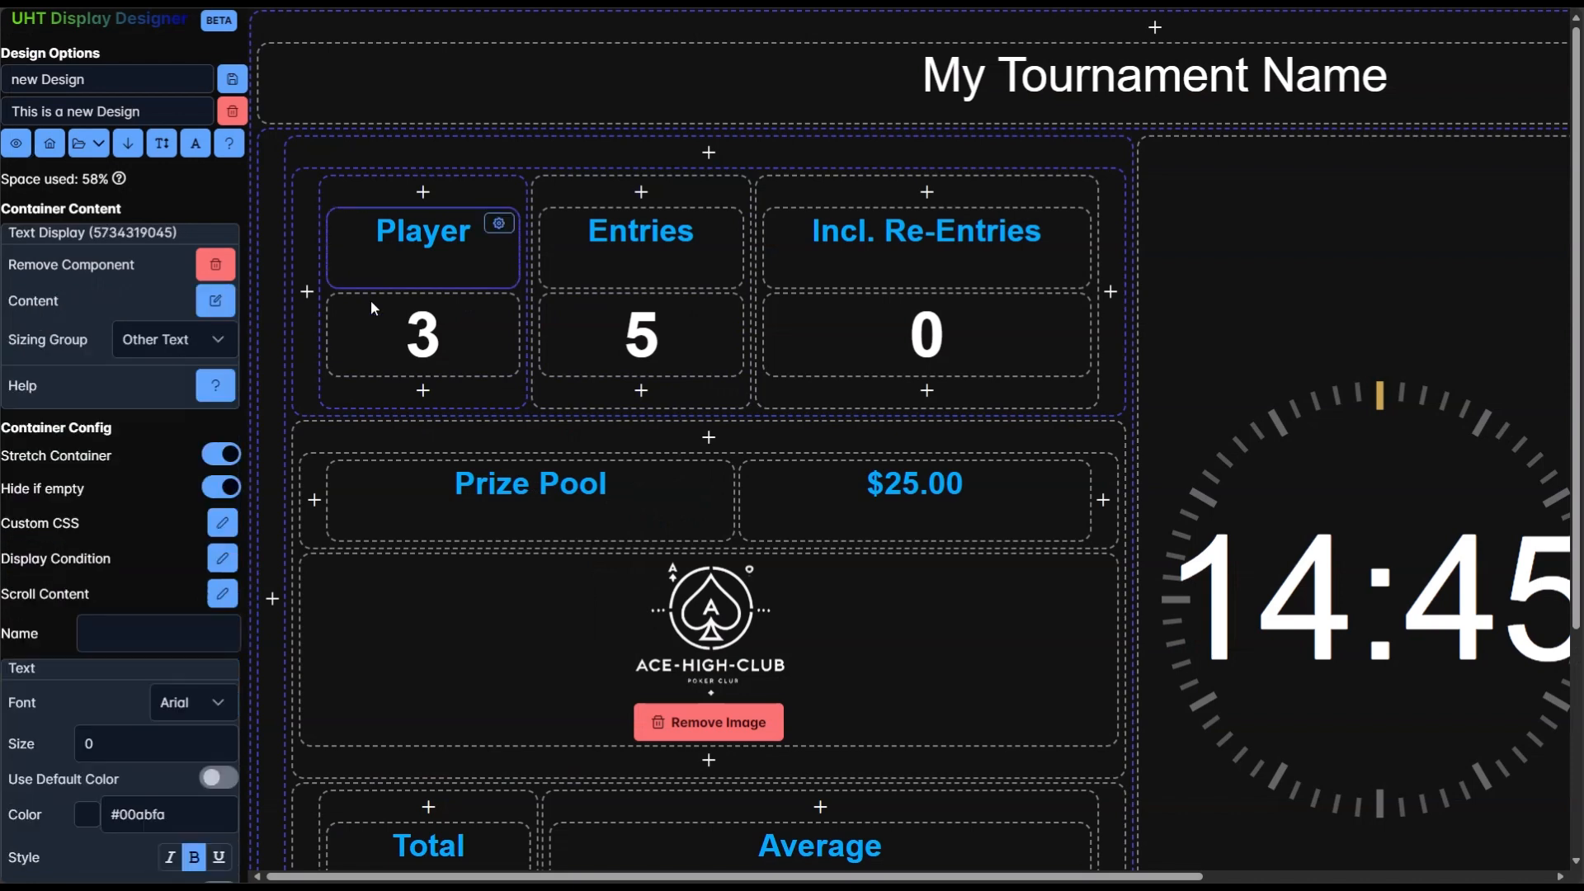
pyautogui.hotkey('alt', 'Tab')
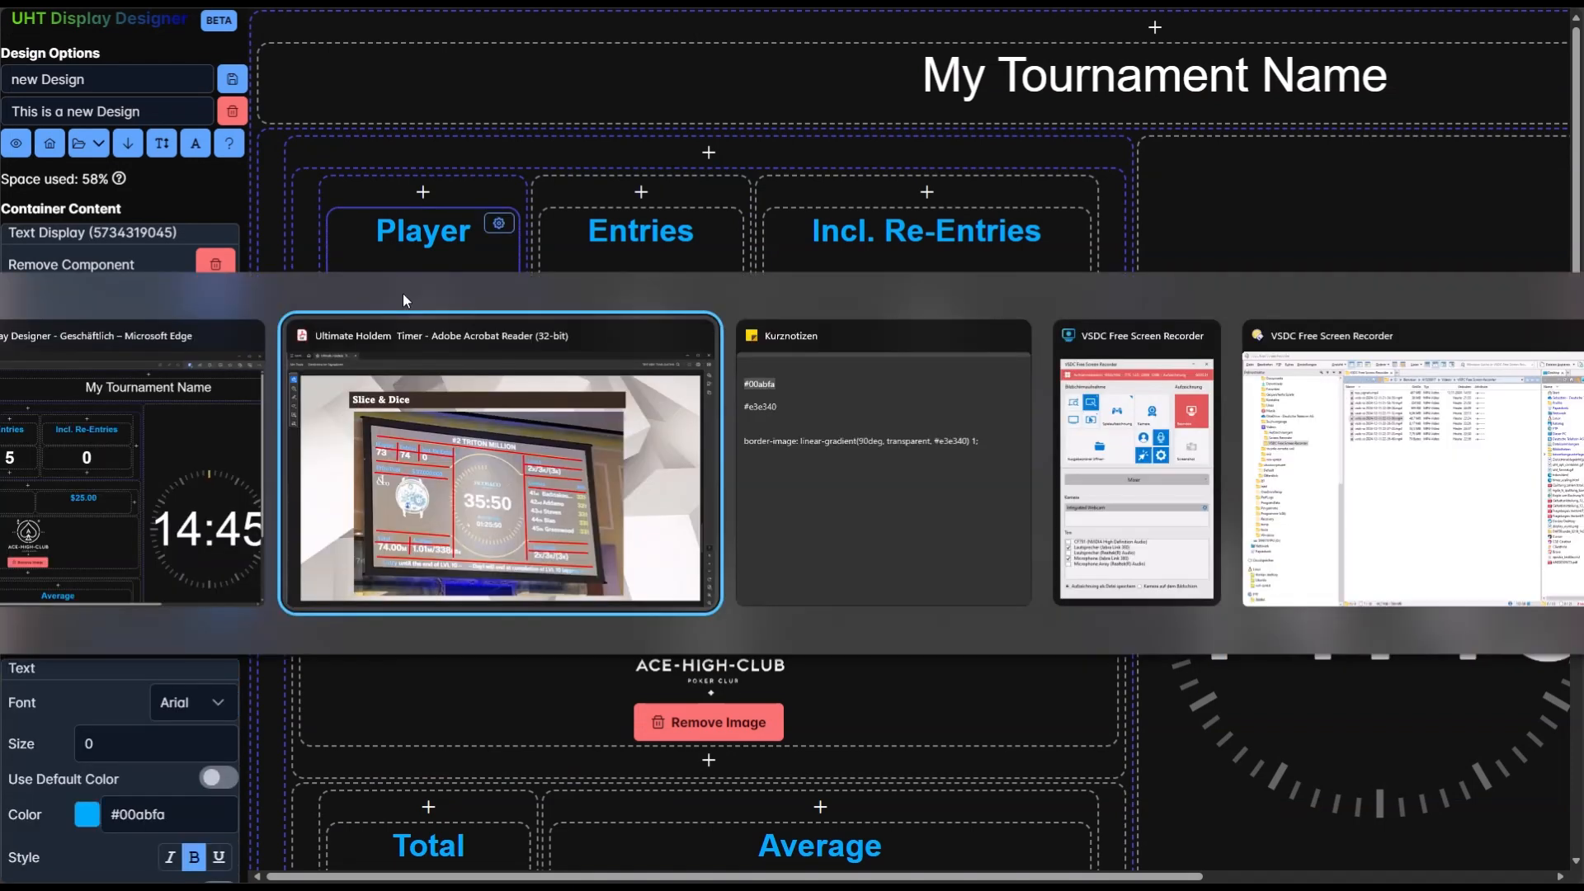
pyautogui.hotkey('alt', 'Tab')
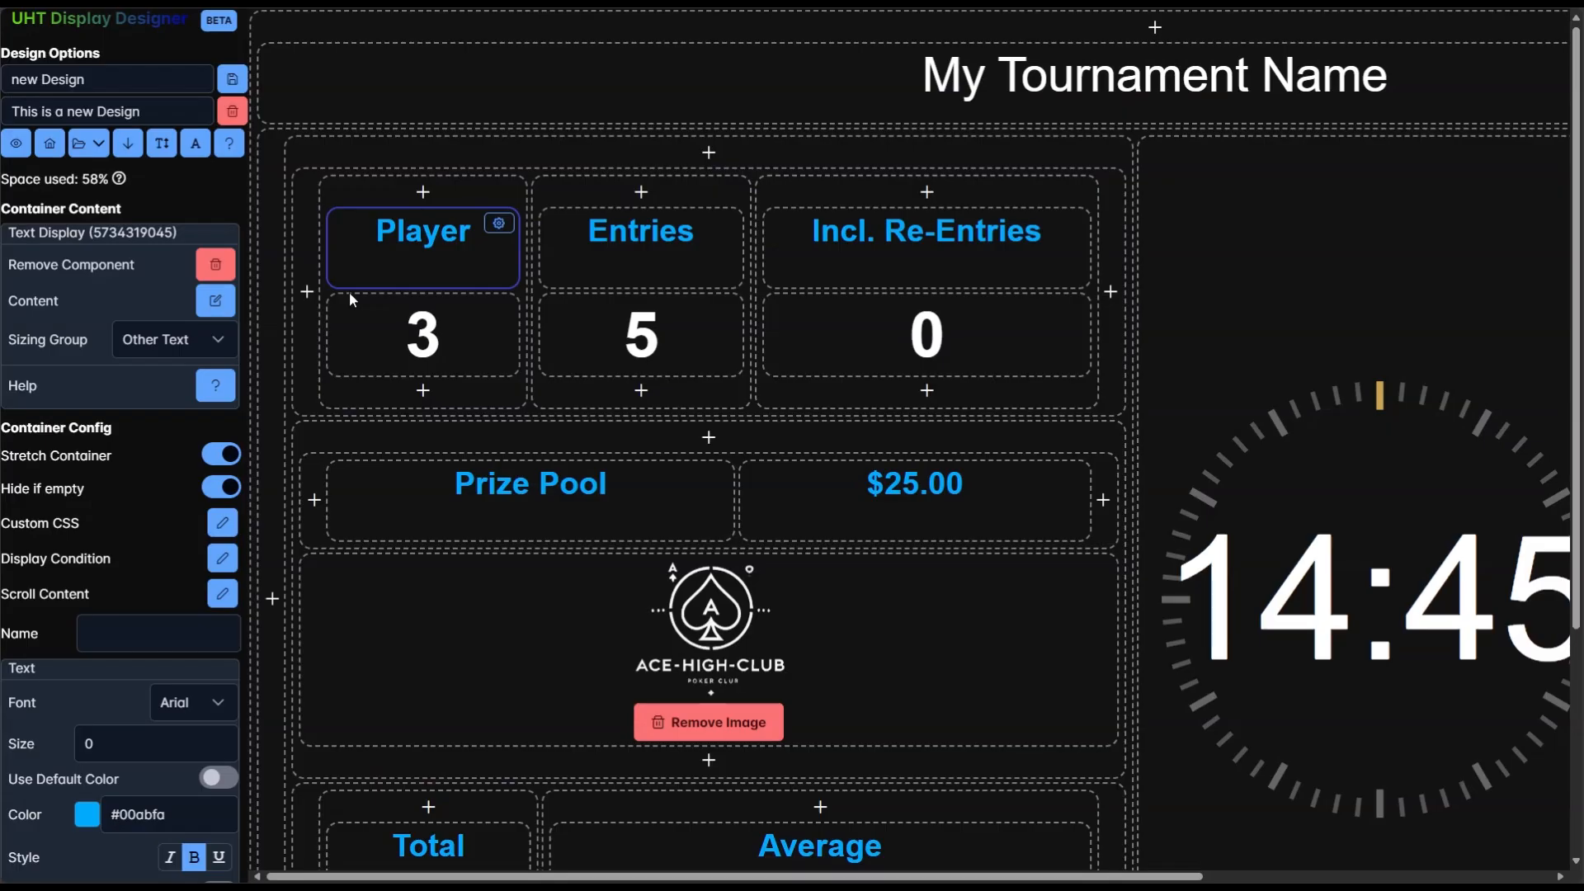
pyautogui.click(26, 147)
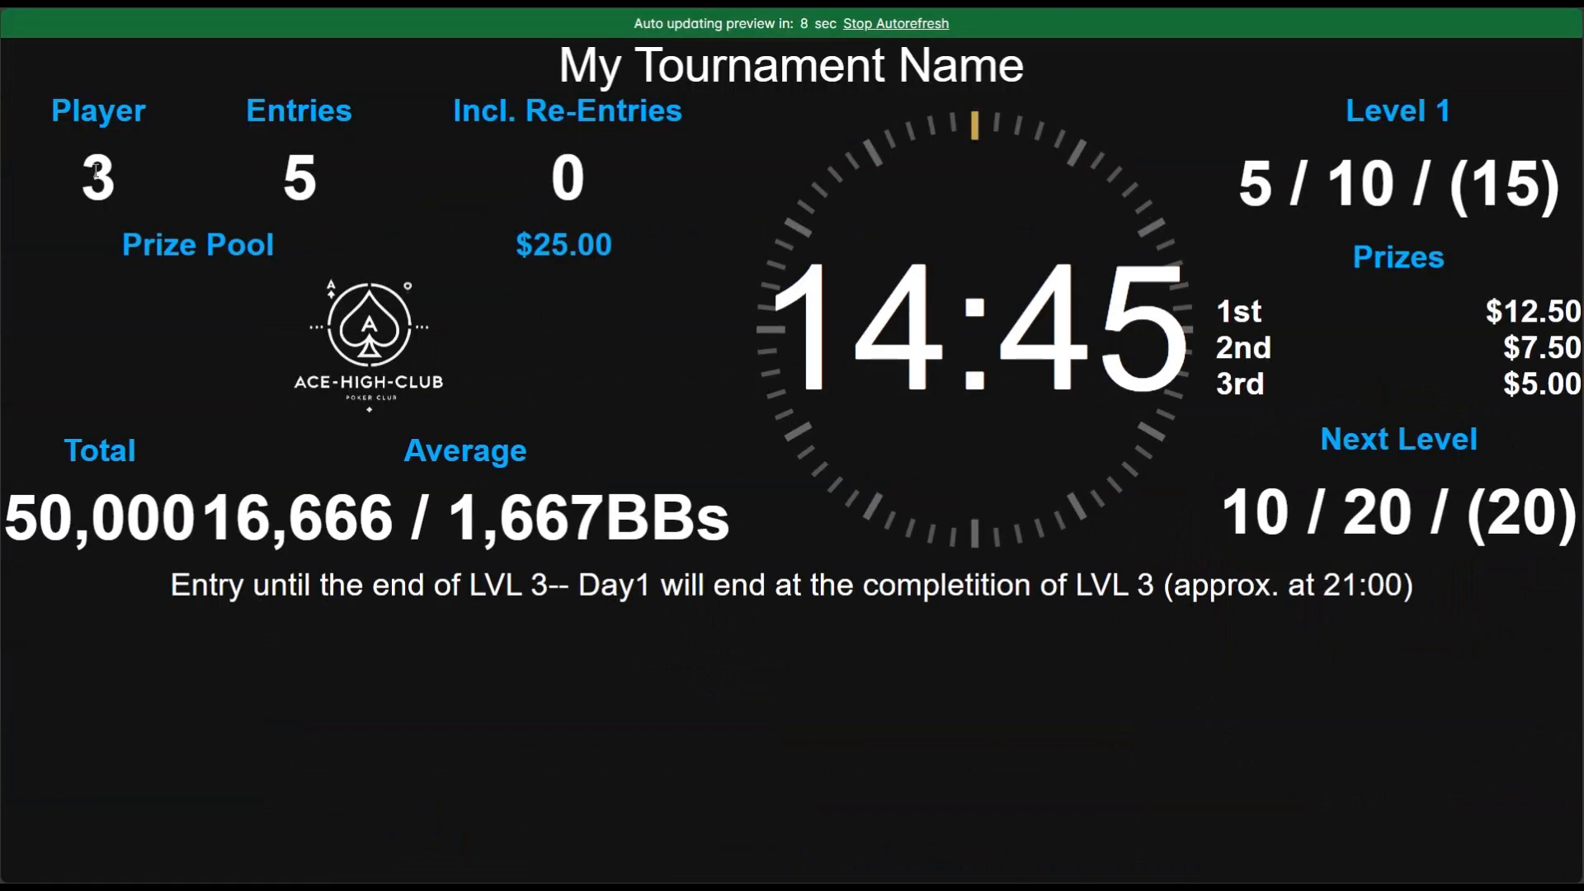
pyautogui.rightClick(97, 110)
pyautogui.click(71, 164)
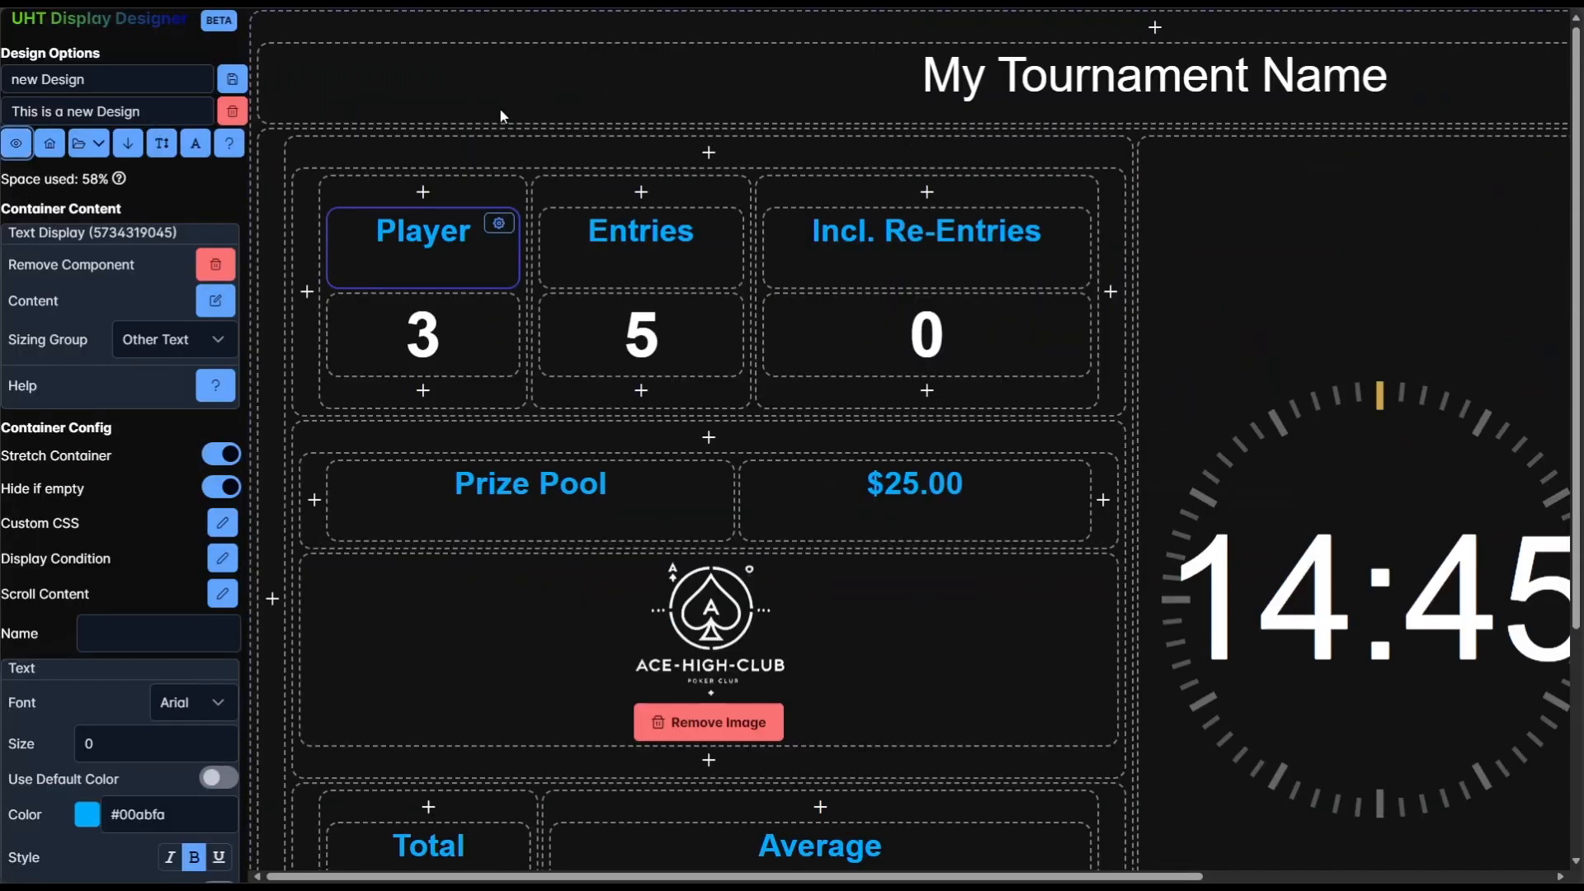
pyautogui.scroll(-2, 183, 354)
pyautogui.scroll(-3, 183, 353)
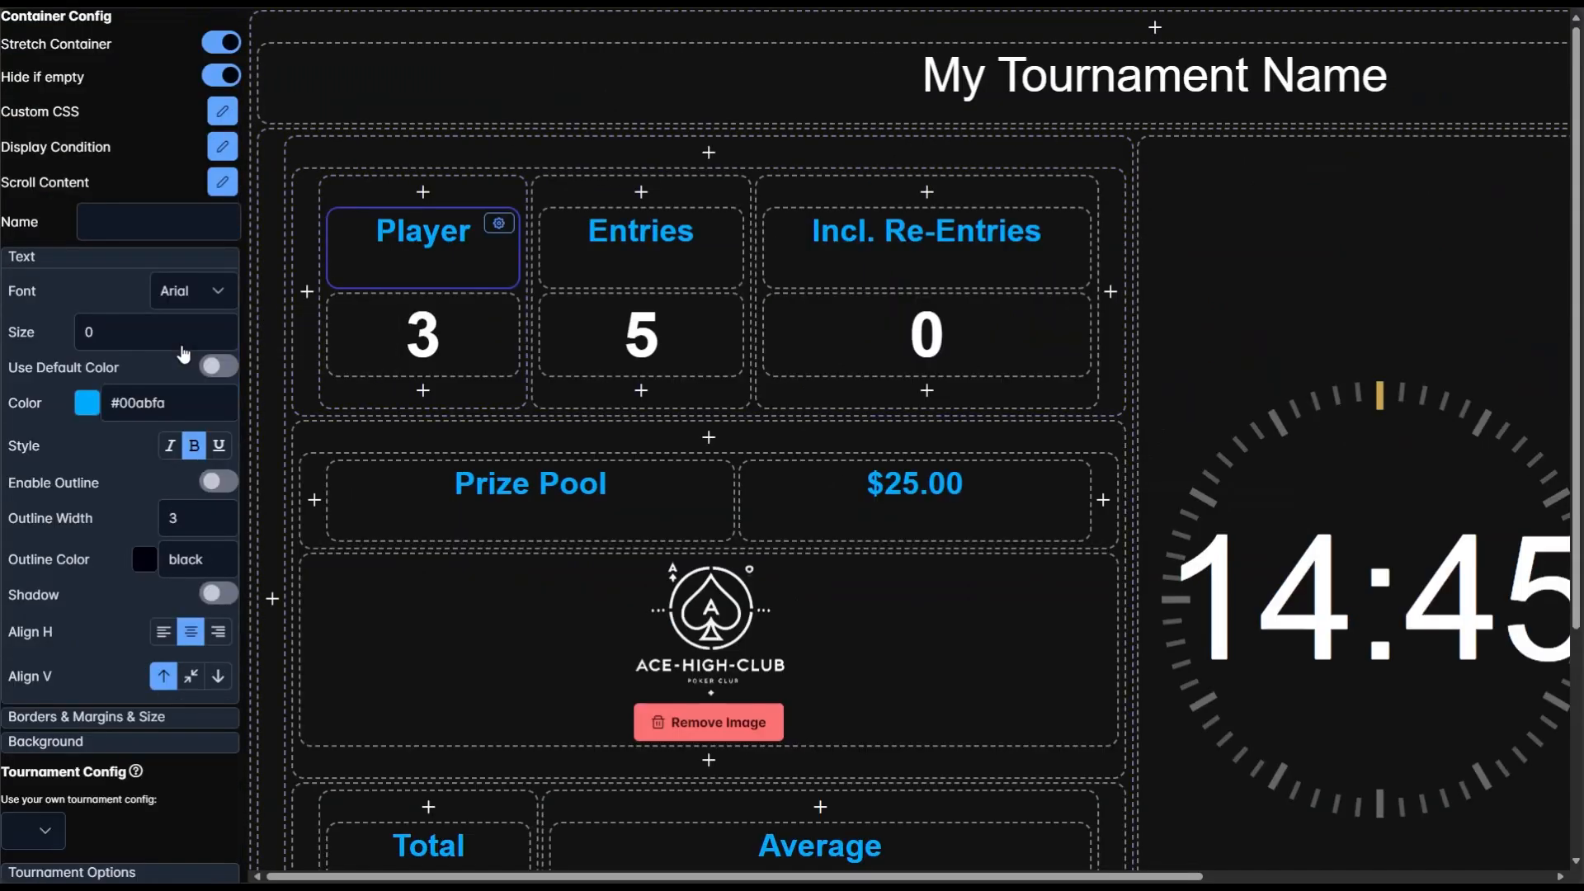
pyautogui.click(217, 676)
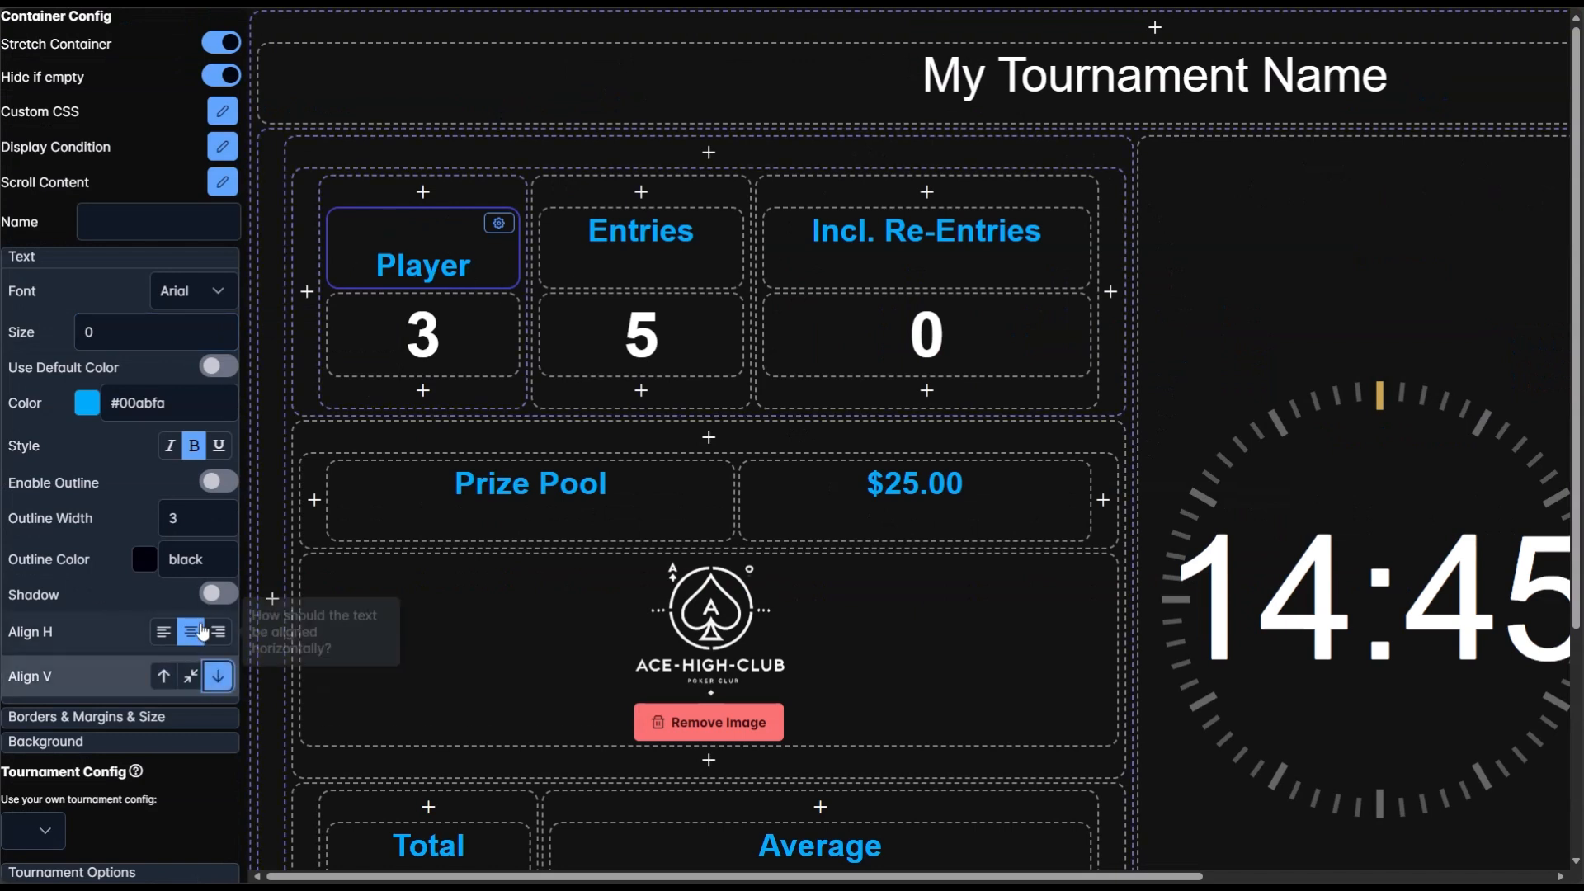
pyautogui.click(171, 635)
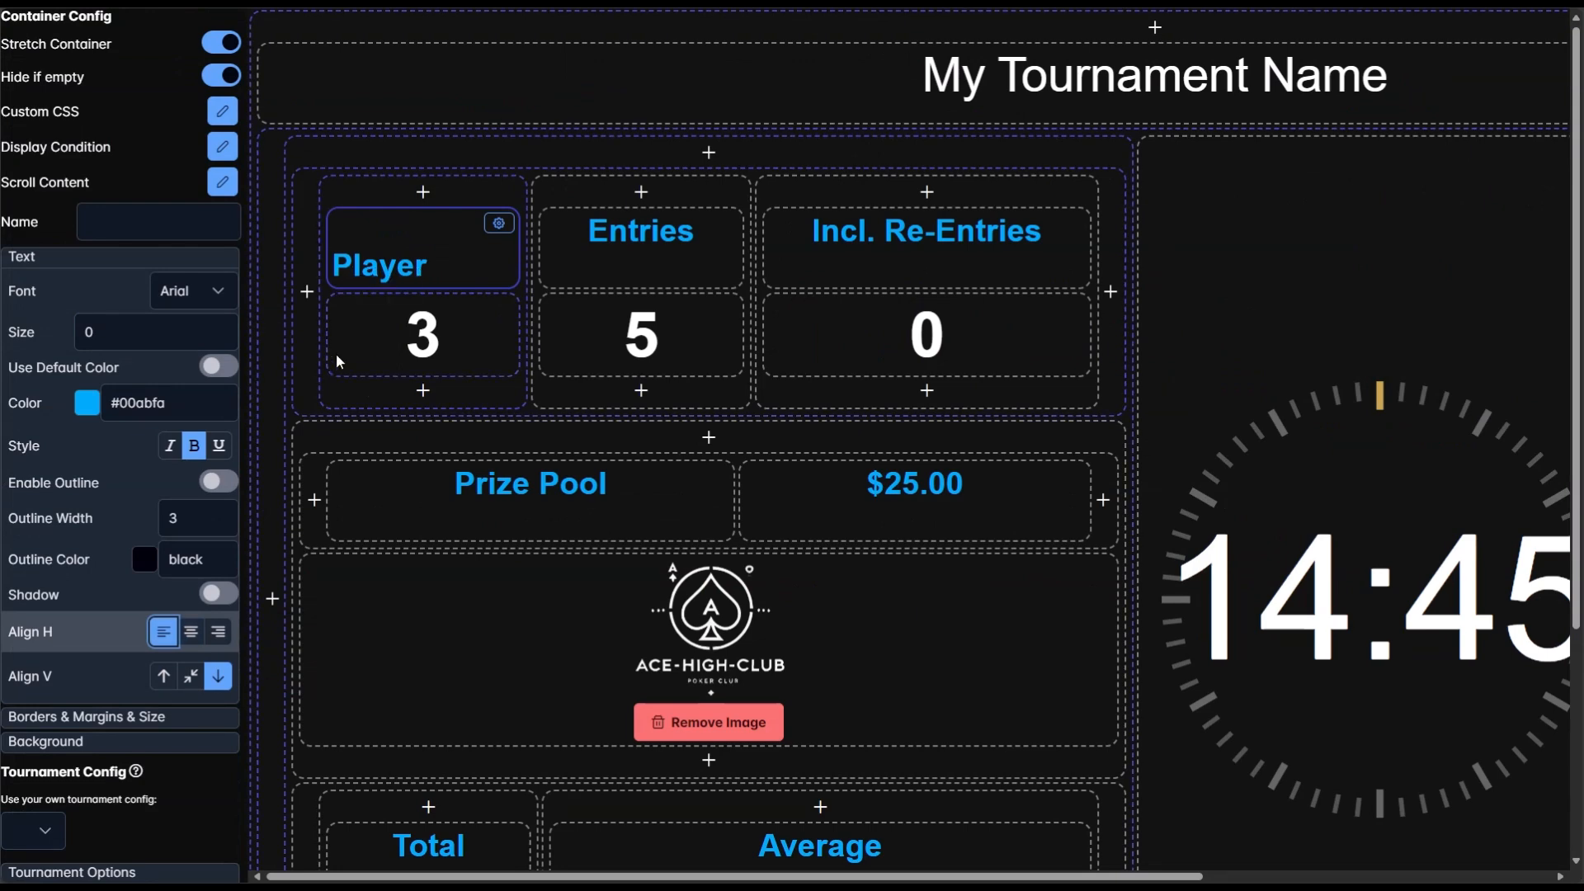
# - Left-align the player count below the Player heading
pyautogui.hotkey('alt', 'Tab')
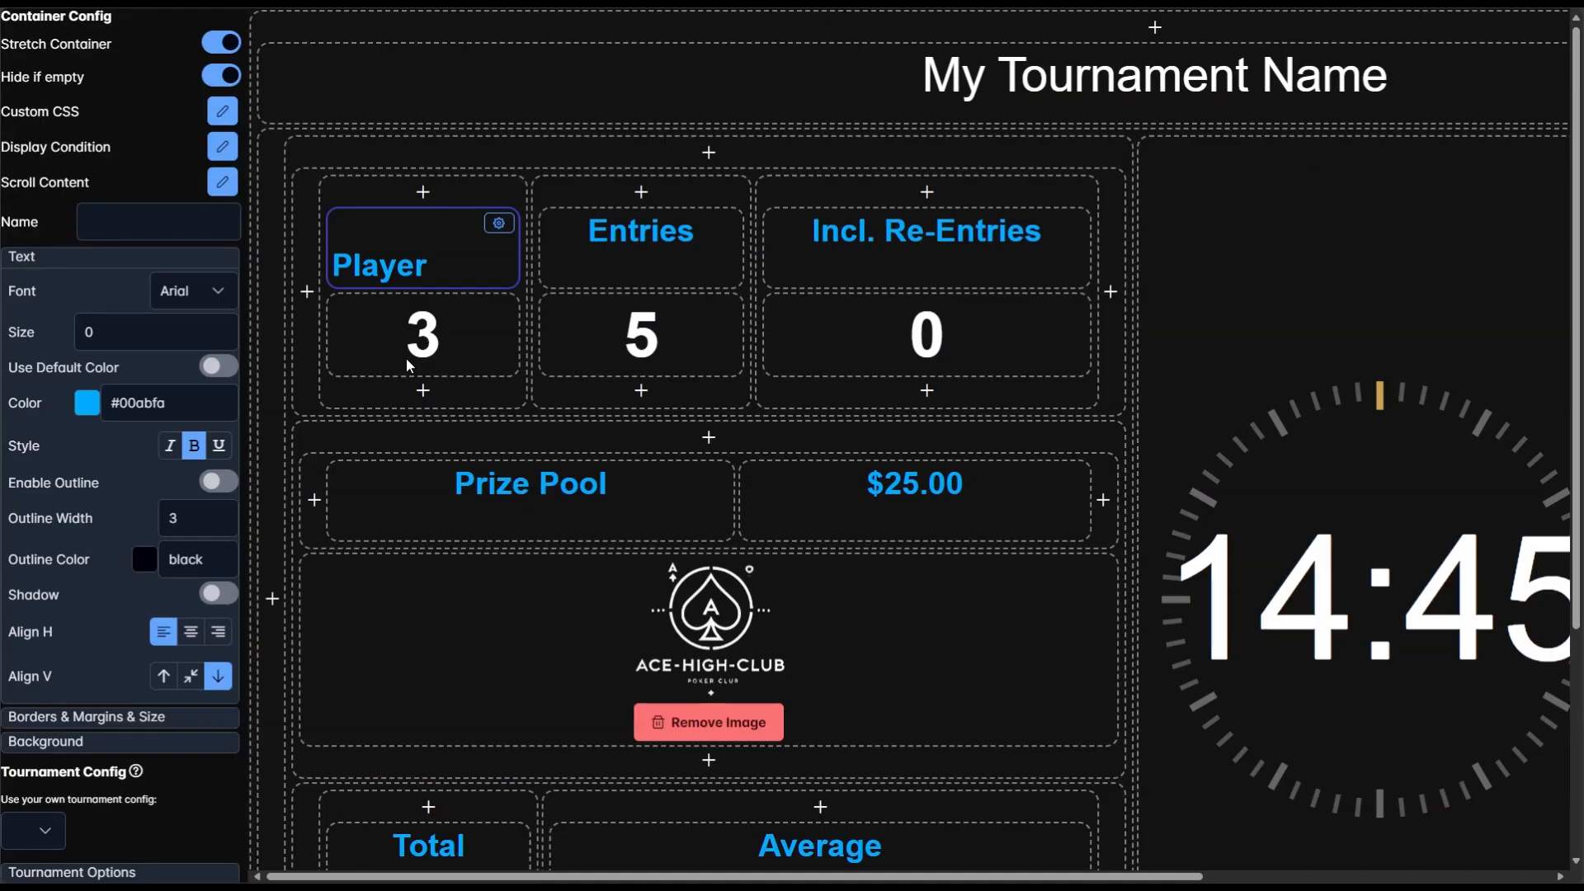
pyautogui.hotkey('alt', 'Tab')
pyautogui.click(359, 369)
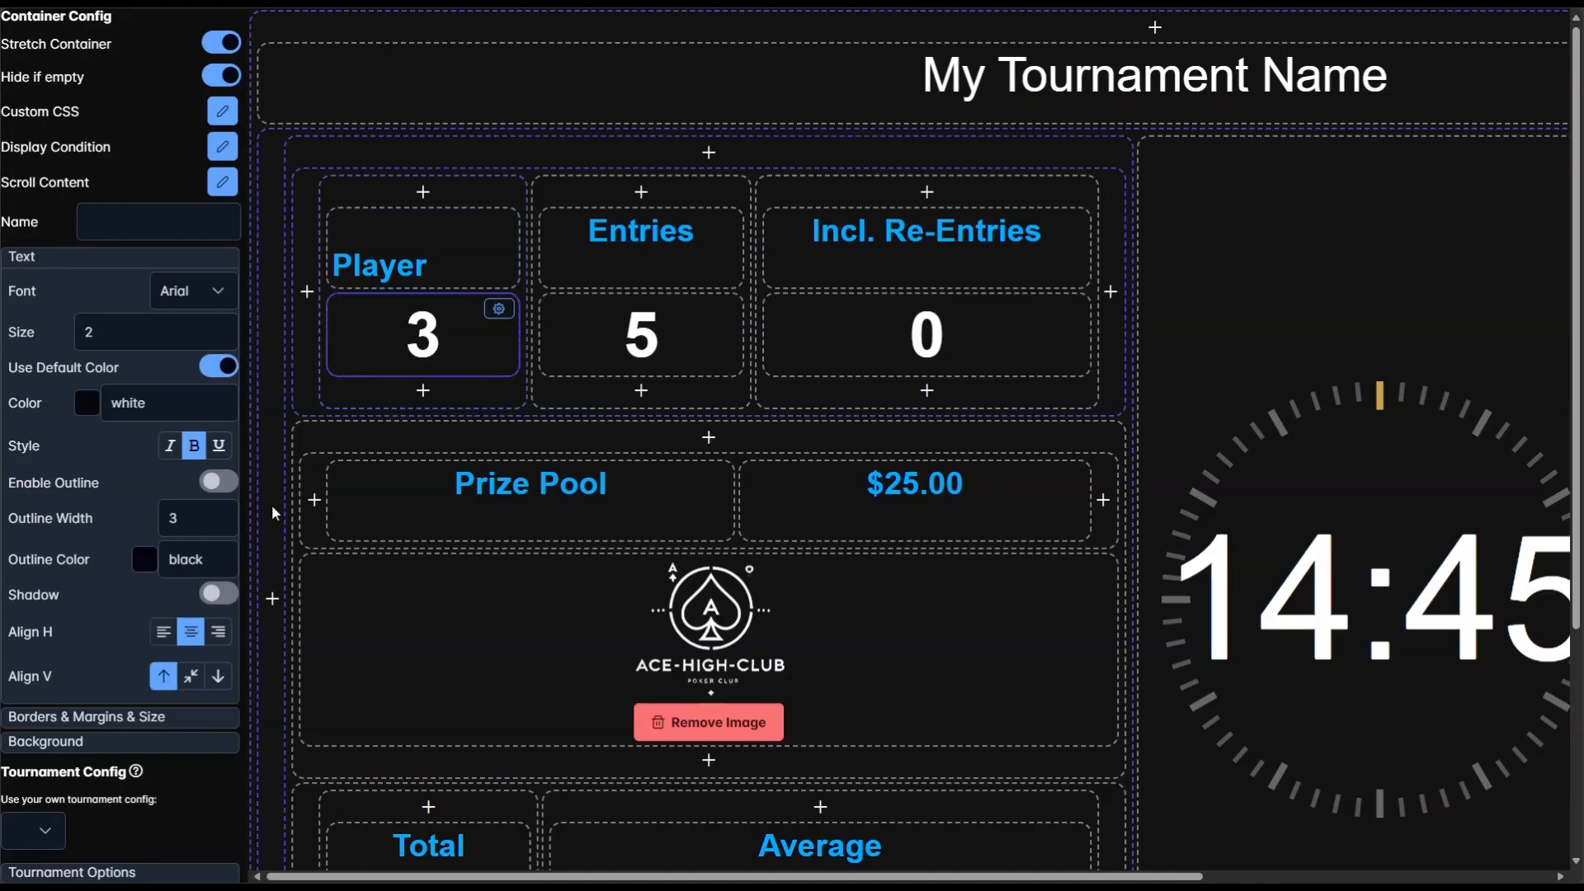
pyautogui.click(164, 634)
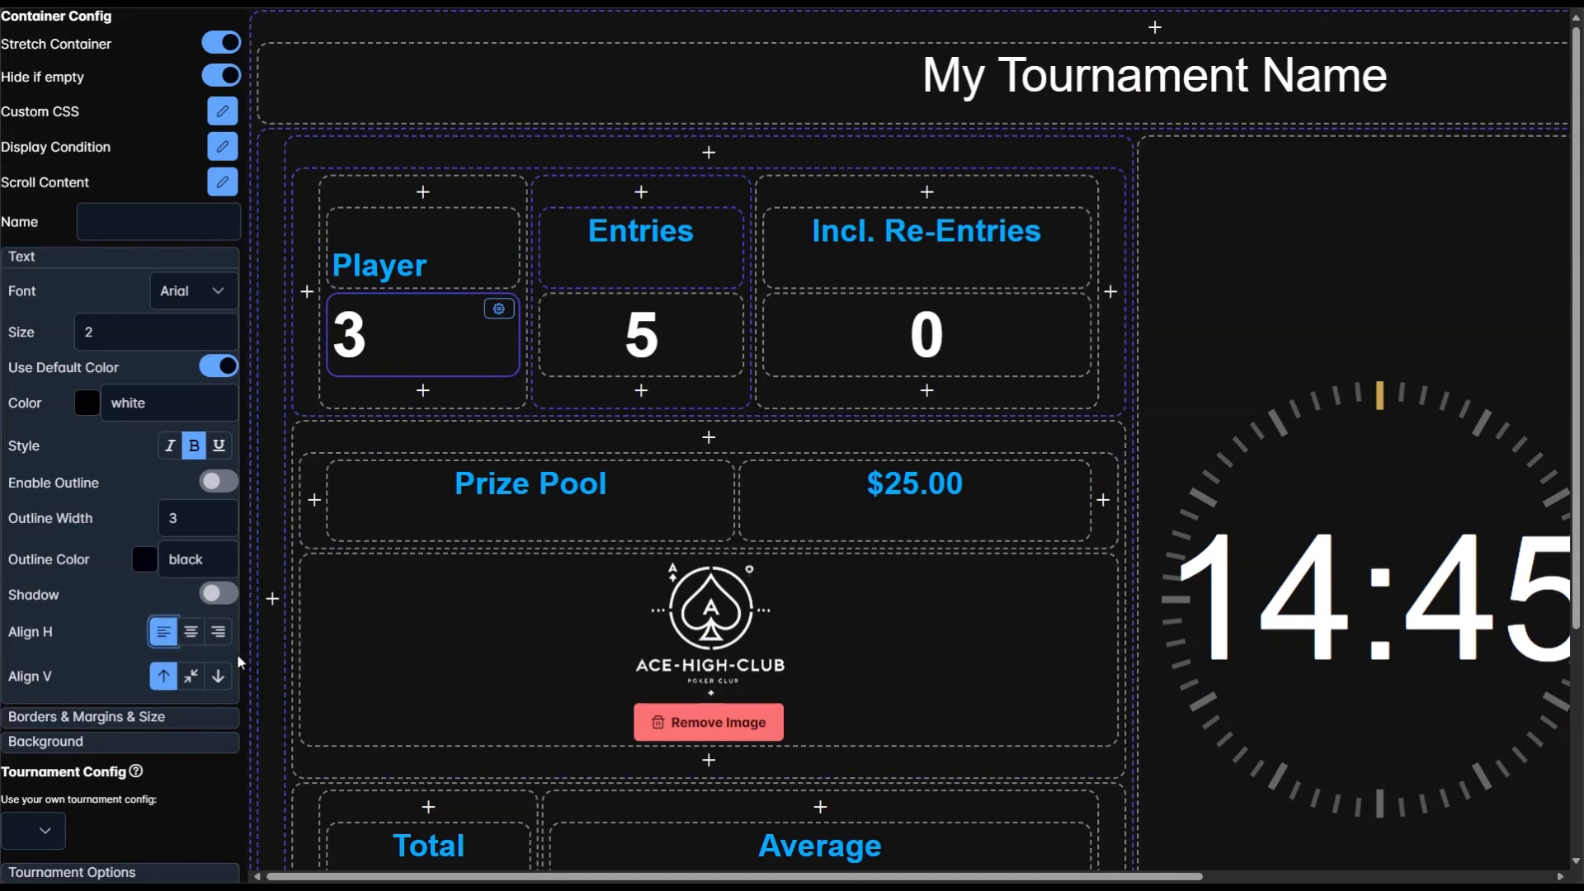
# - Align the Entries heading to the bottom left of its container and left-align the value below it
pyautogui.click(590, 263)
pyautogui.click(168, 637)
pyautogui.click(553, 371)
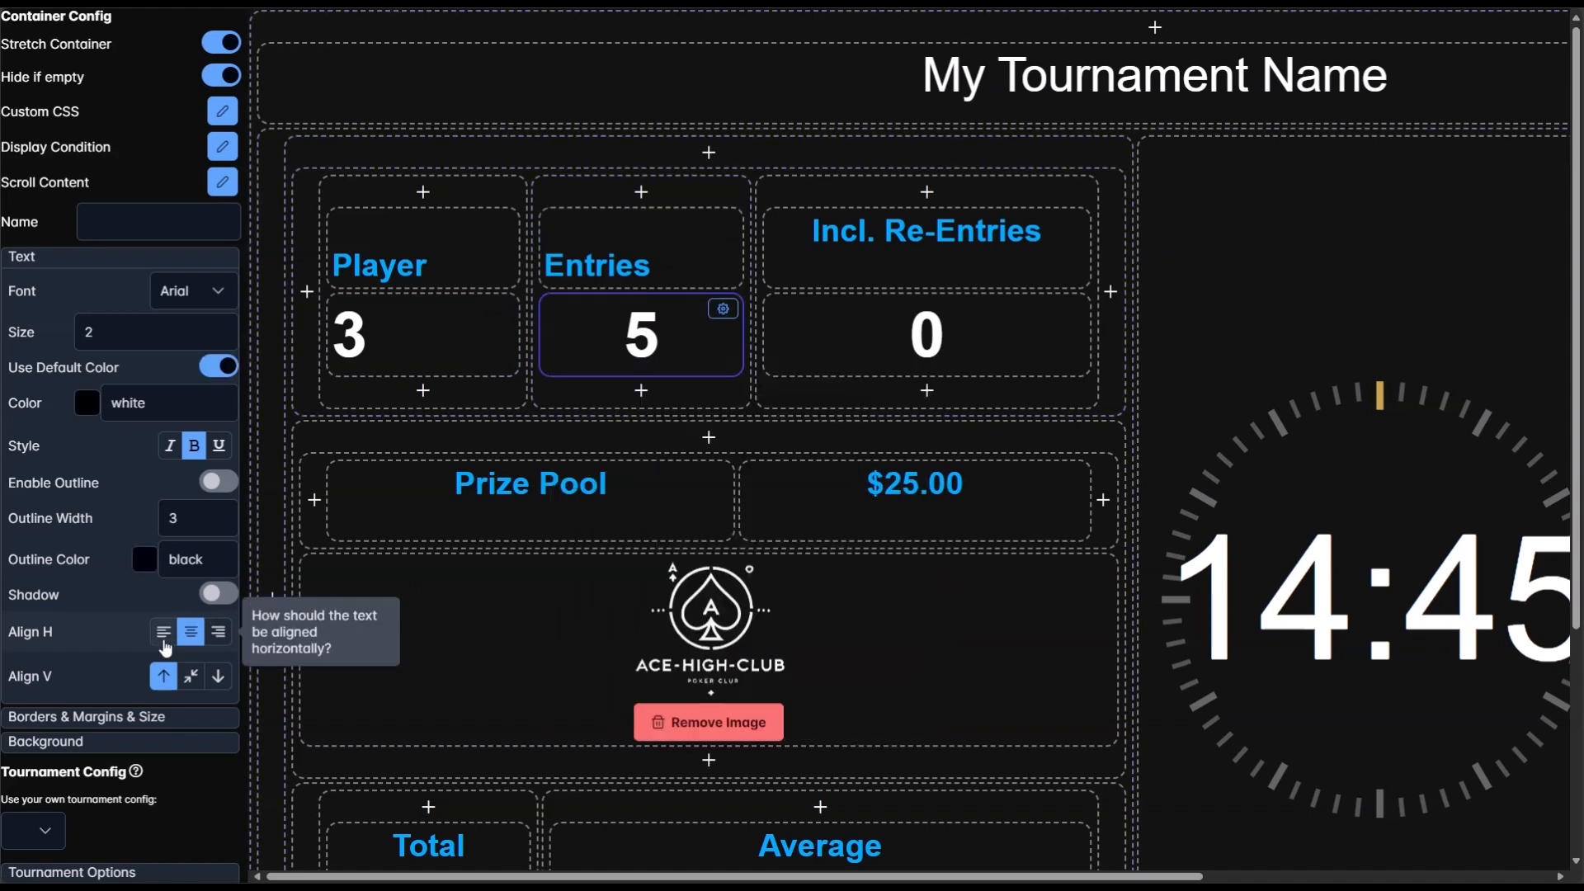
pyautogui.click(164, 636)
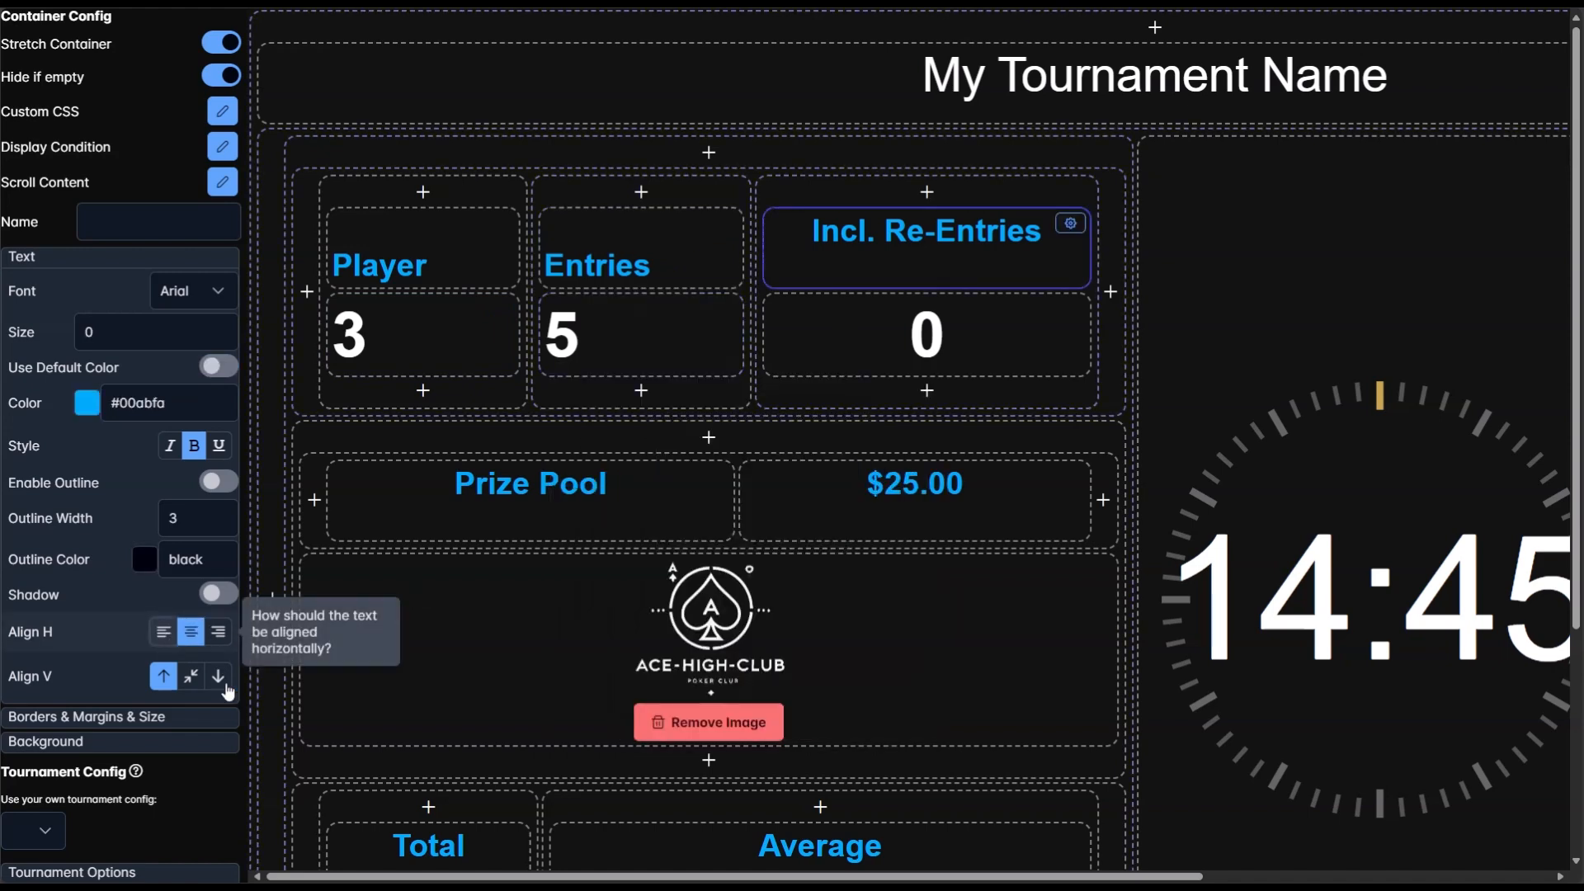
# - Align the Incl. Re-Entries heading to the bottom left of its container and left-align the value below it
pyautogui.click(164, 632)
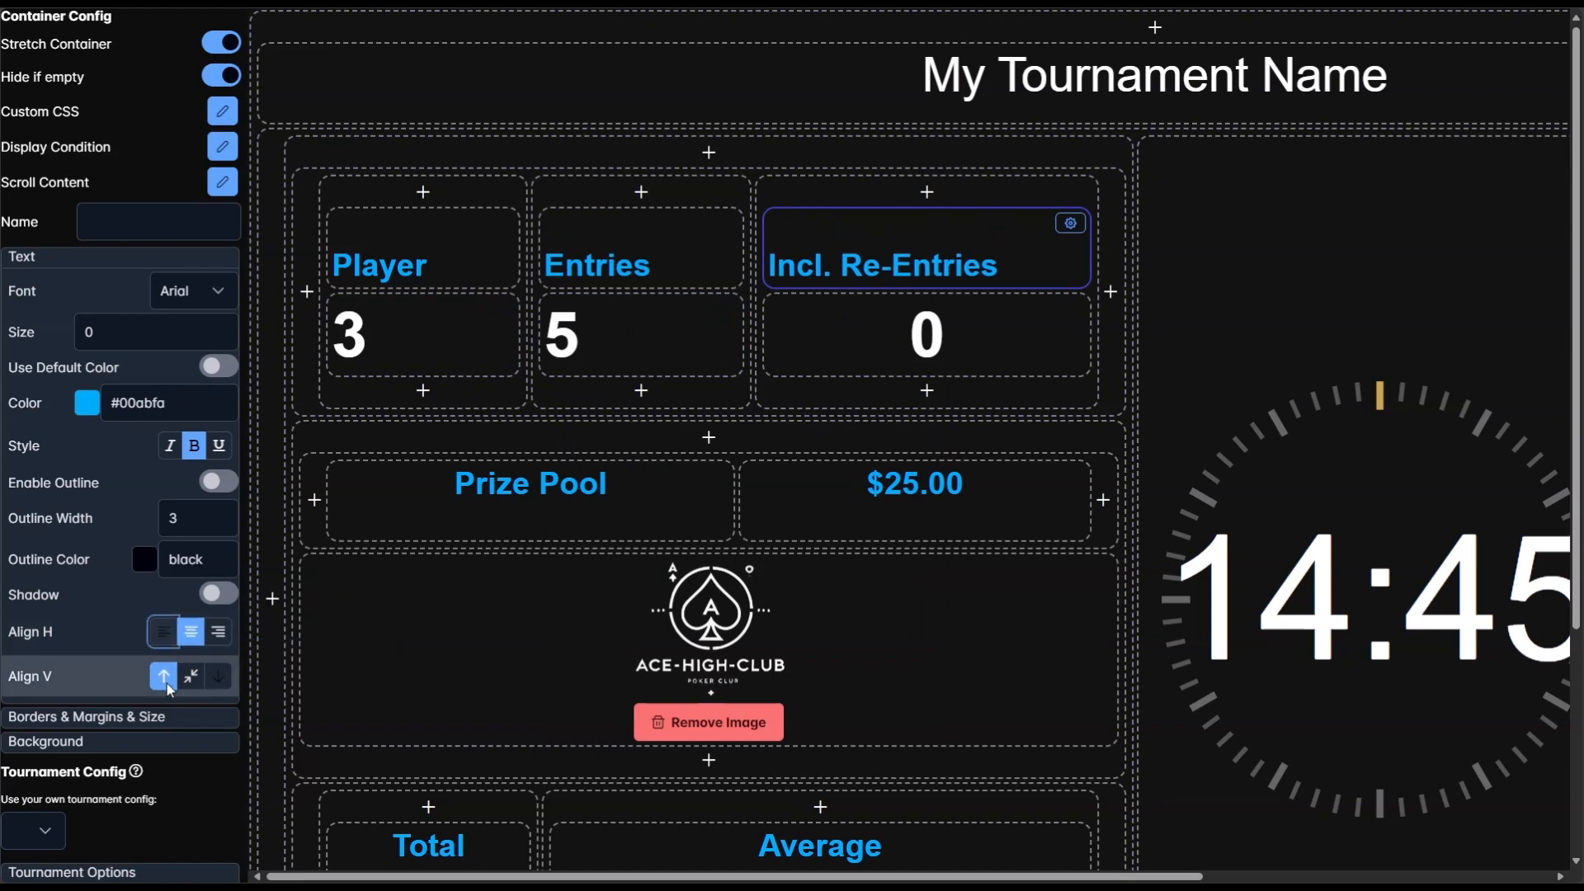
pyautogui.click(172, 646)
pyautogui.click(173, 644)
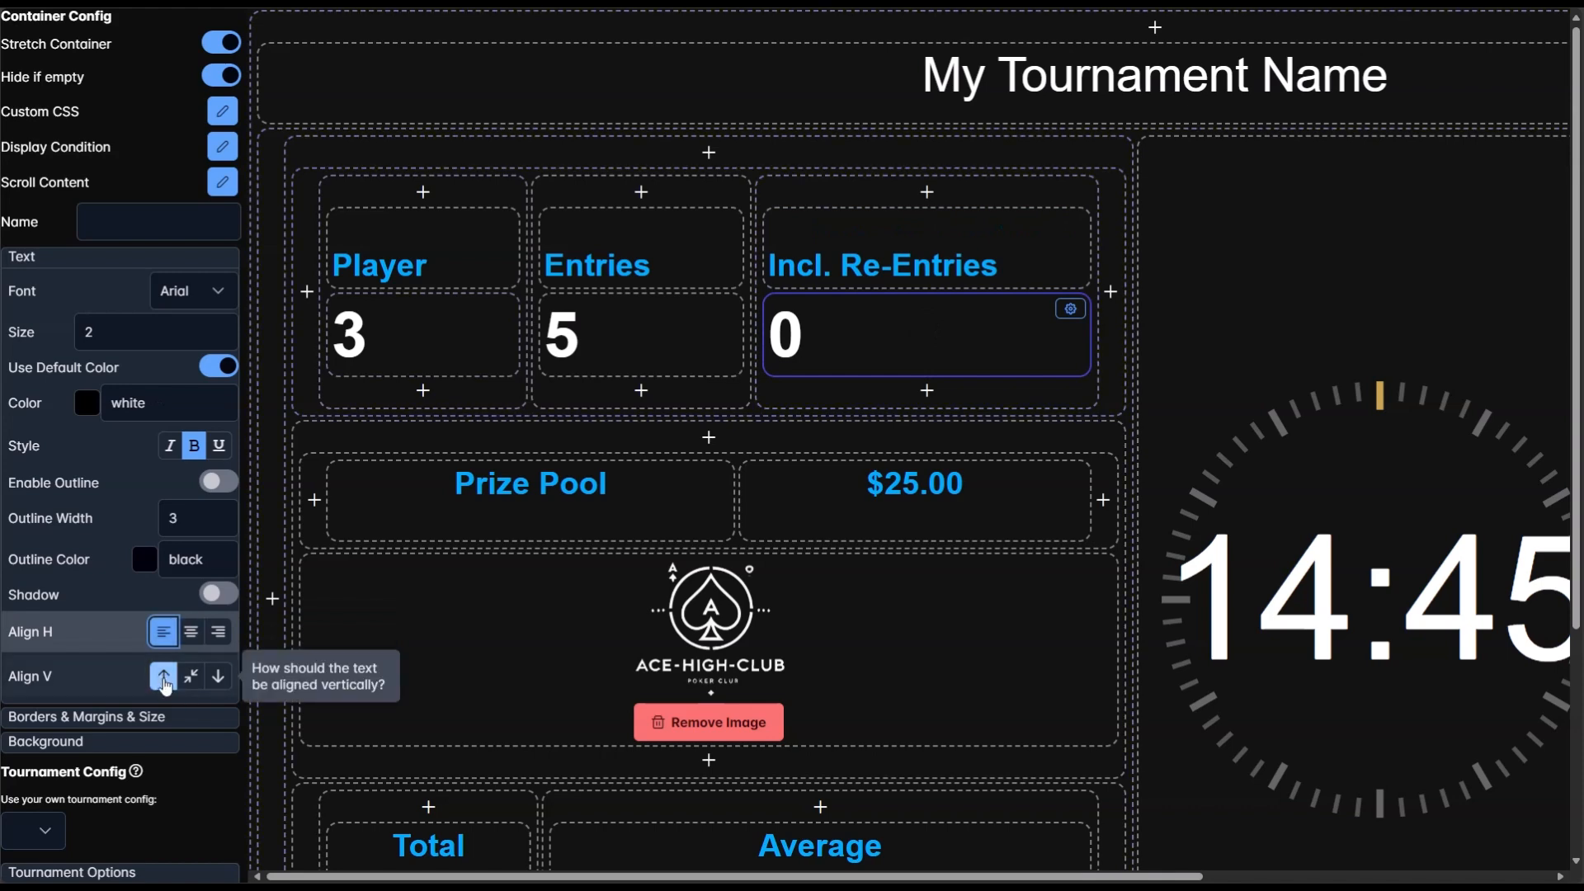
# - Left-align the Prize Pool heading and right-align the amount beside it
pyautogui.scroll(-2, 681, 396)
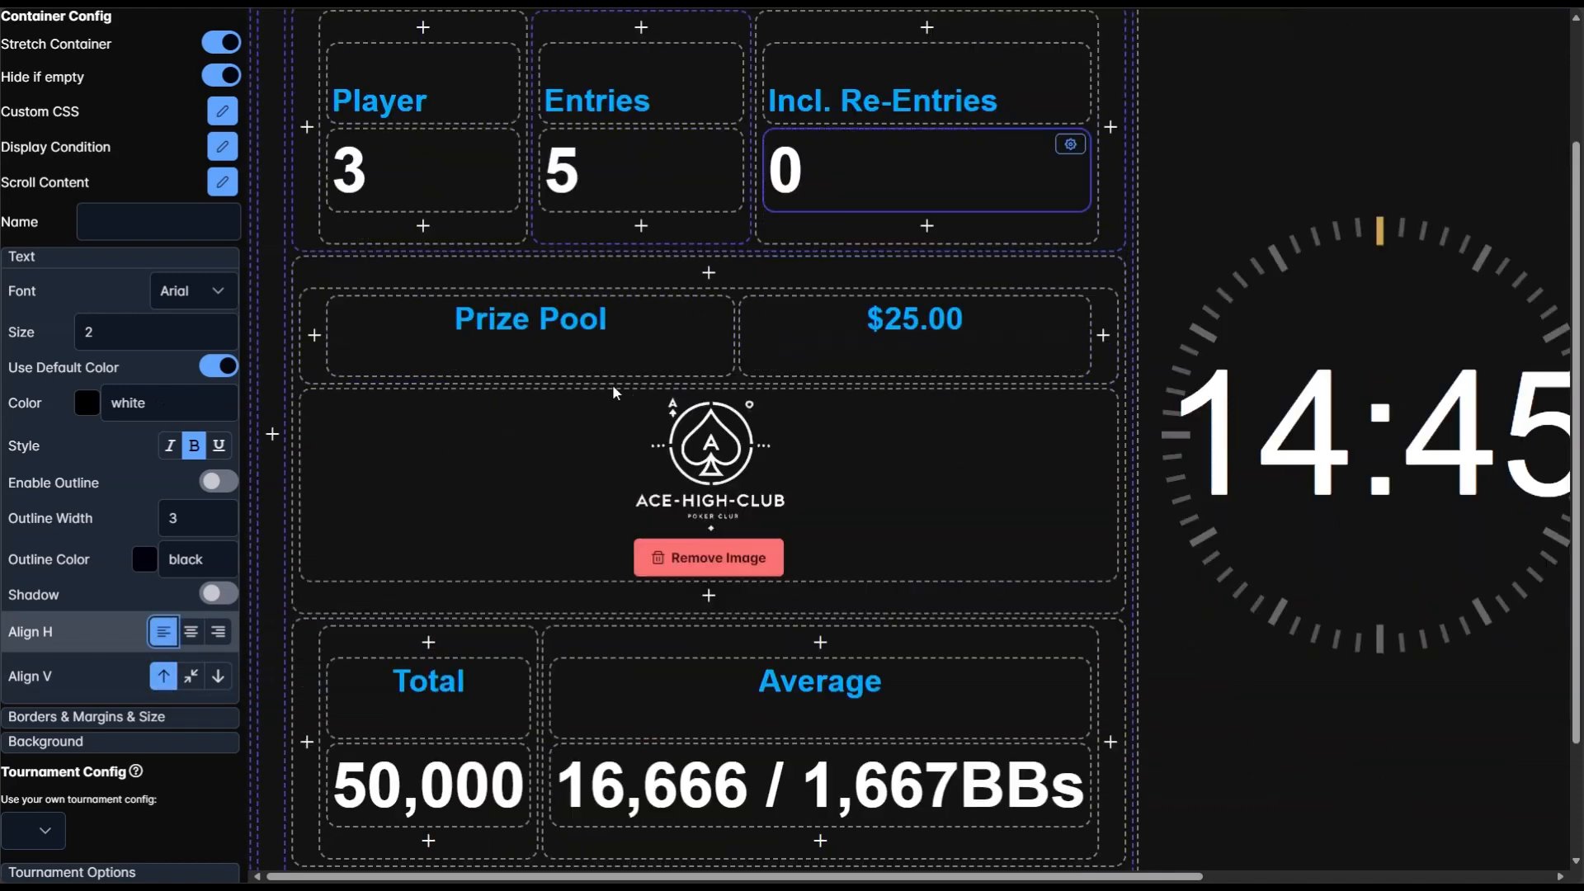
pyautogui.click(473, 352)
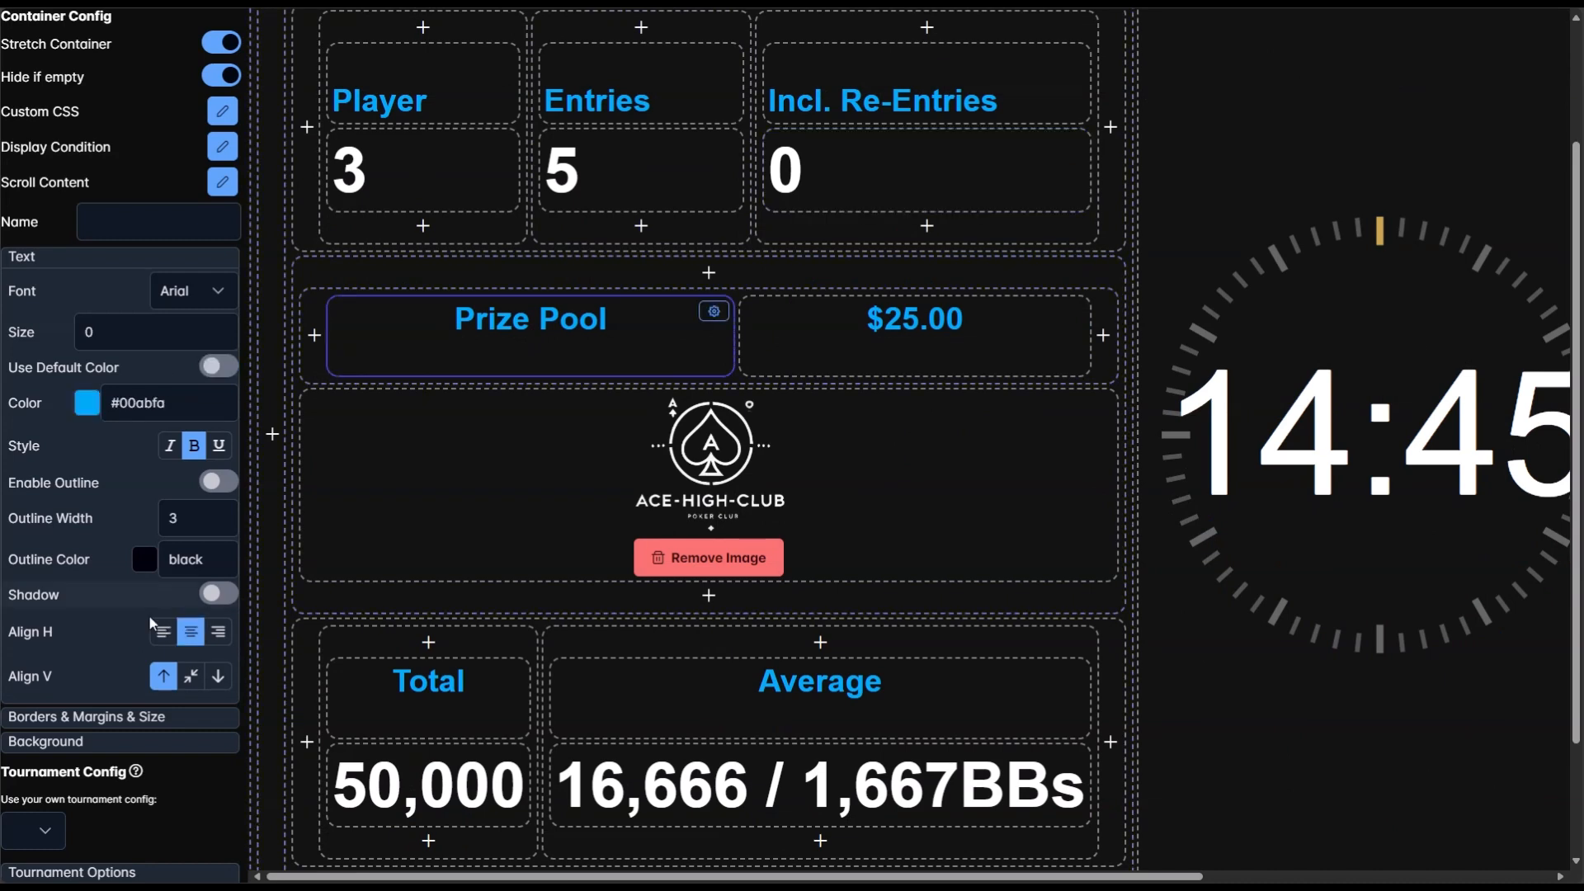
pyautogui.click(809, 373)
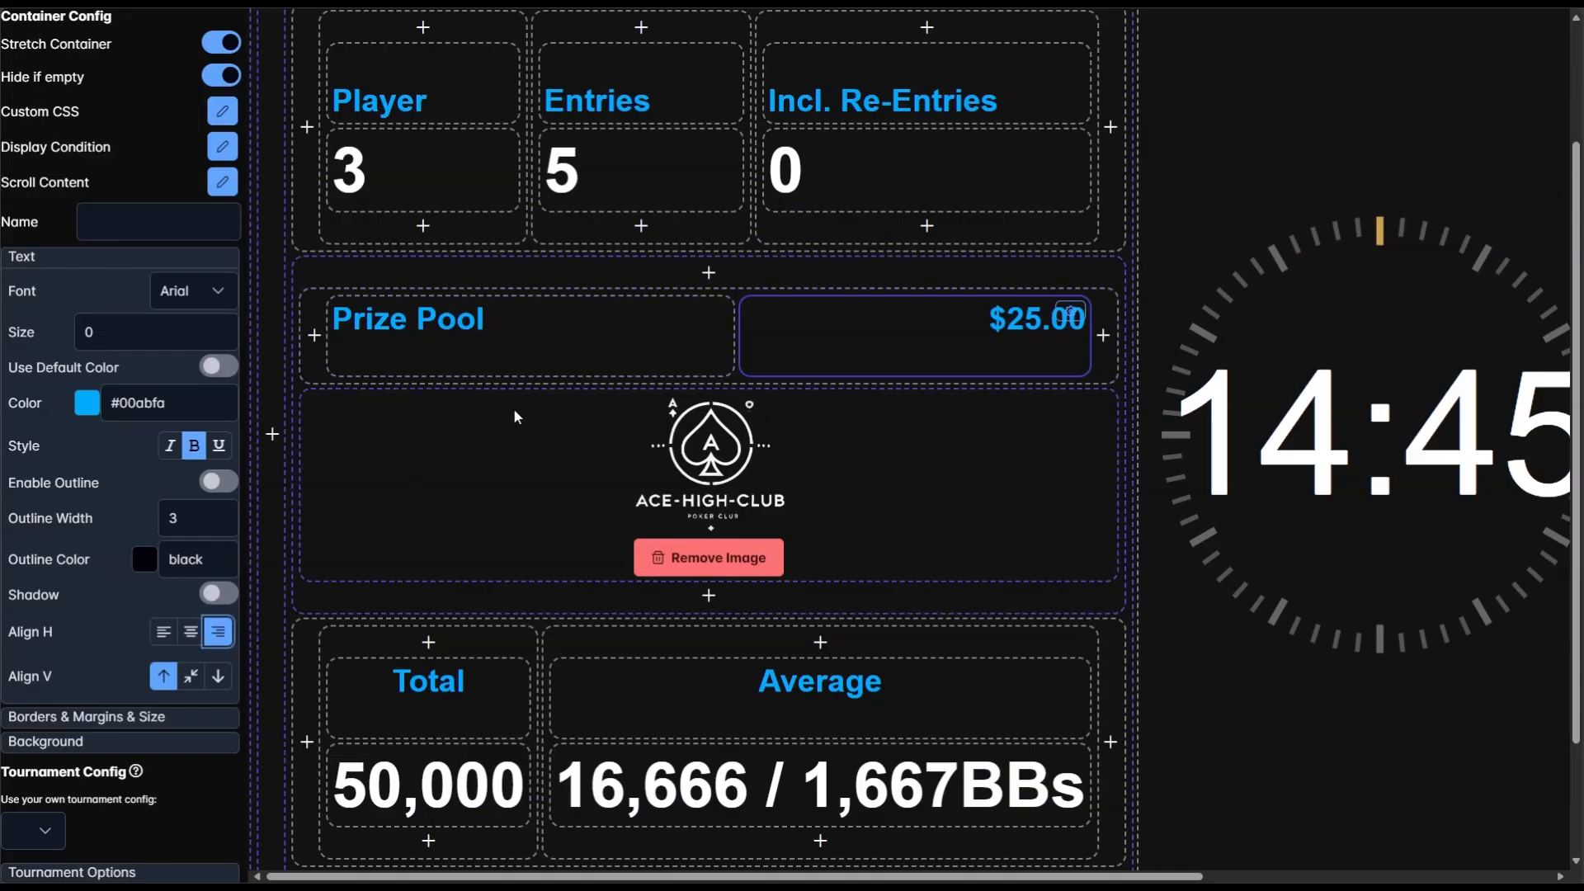
# - Align the Total and Average headings to the bottom left of their containers and left-align the values below them
pyautogui.scroll(-3, 514, 407)
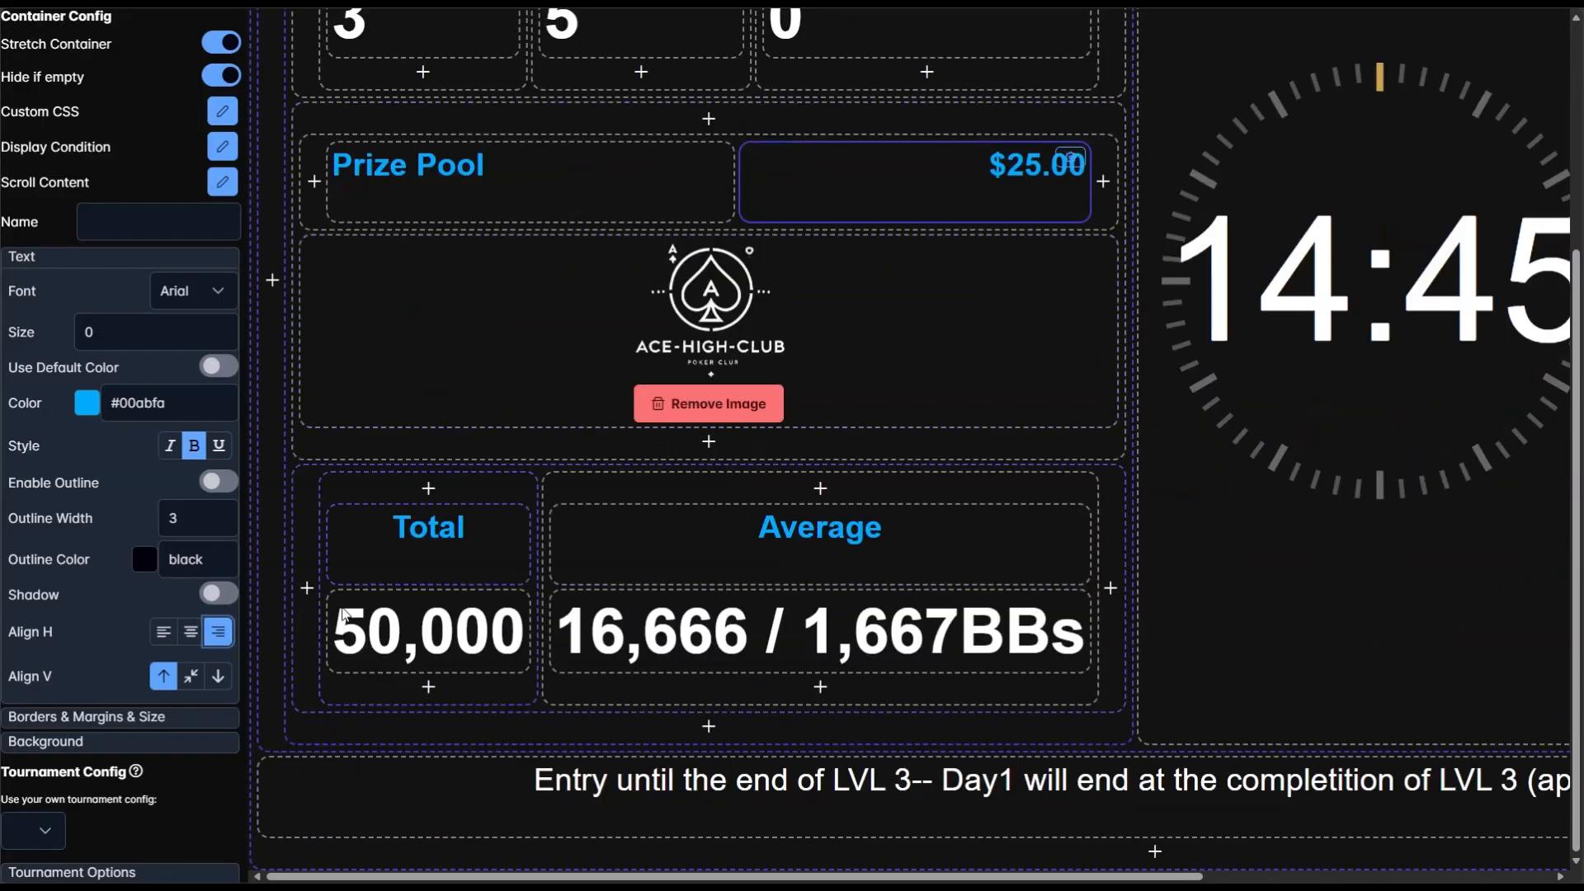
pyautogui.click(429, 544)
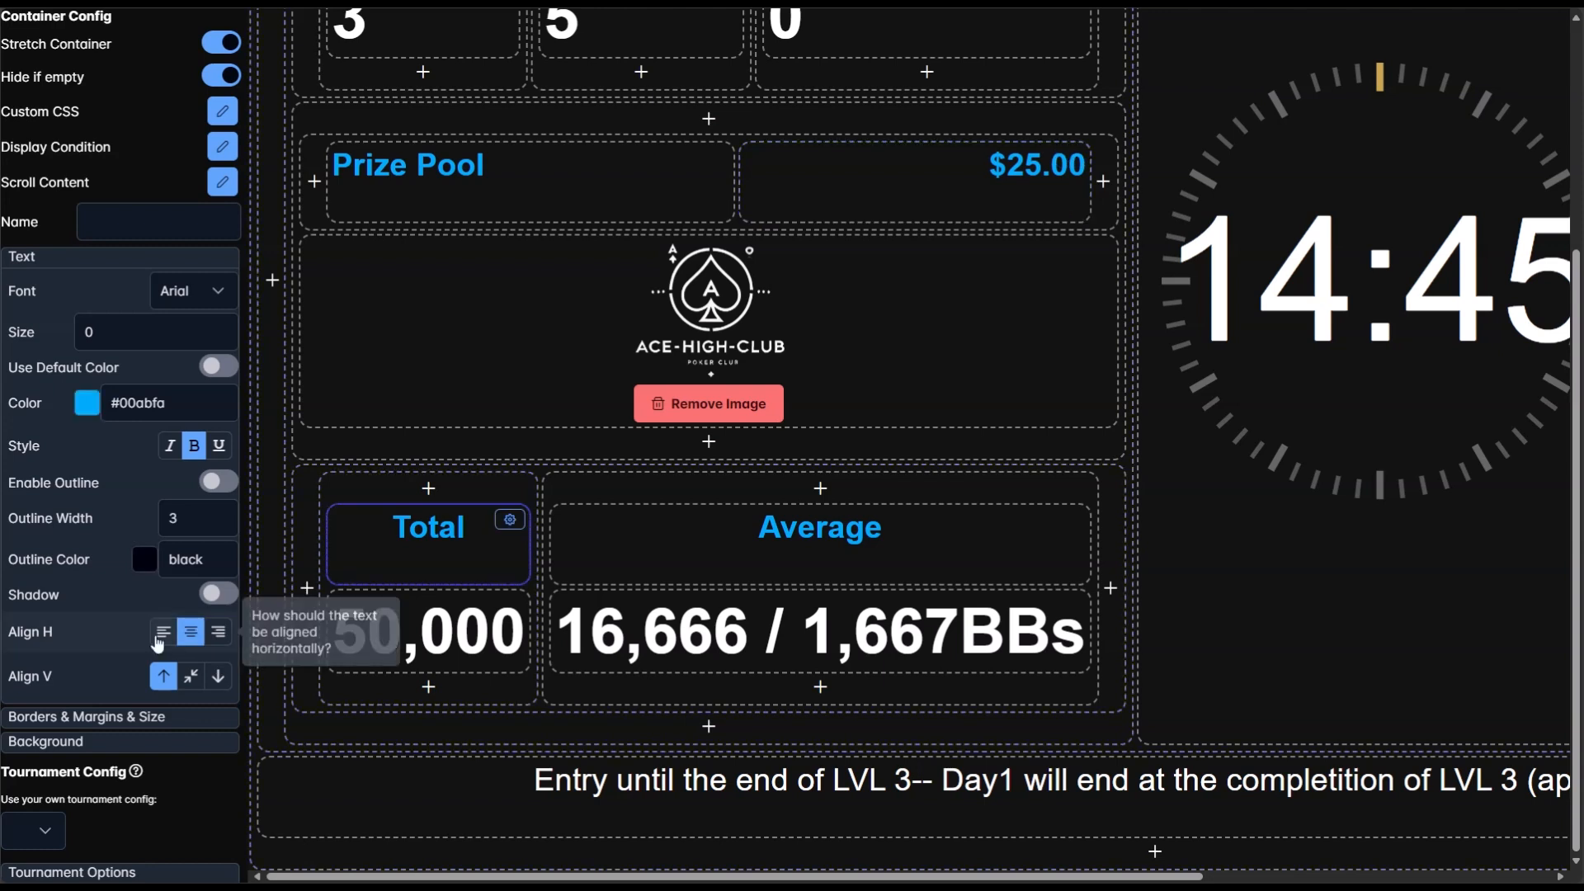
pyautogui.doubleClick(434, 673)
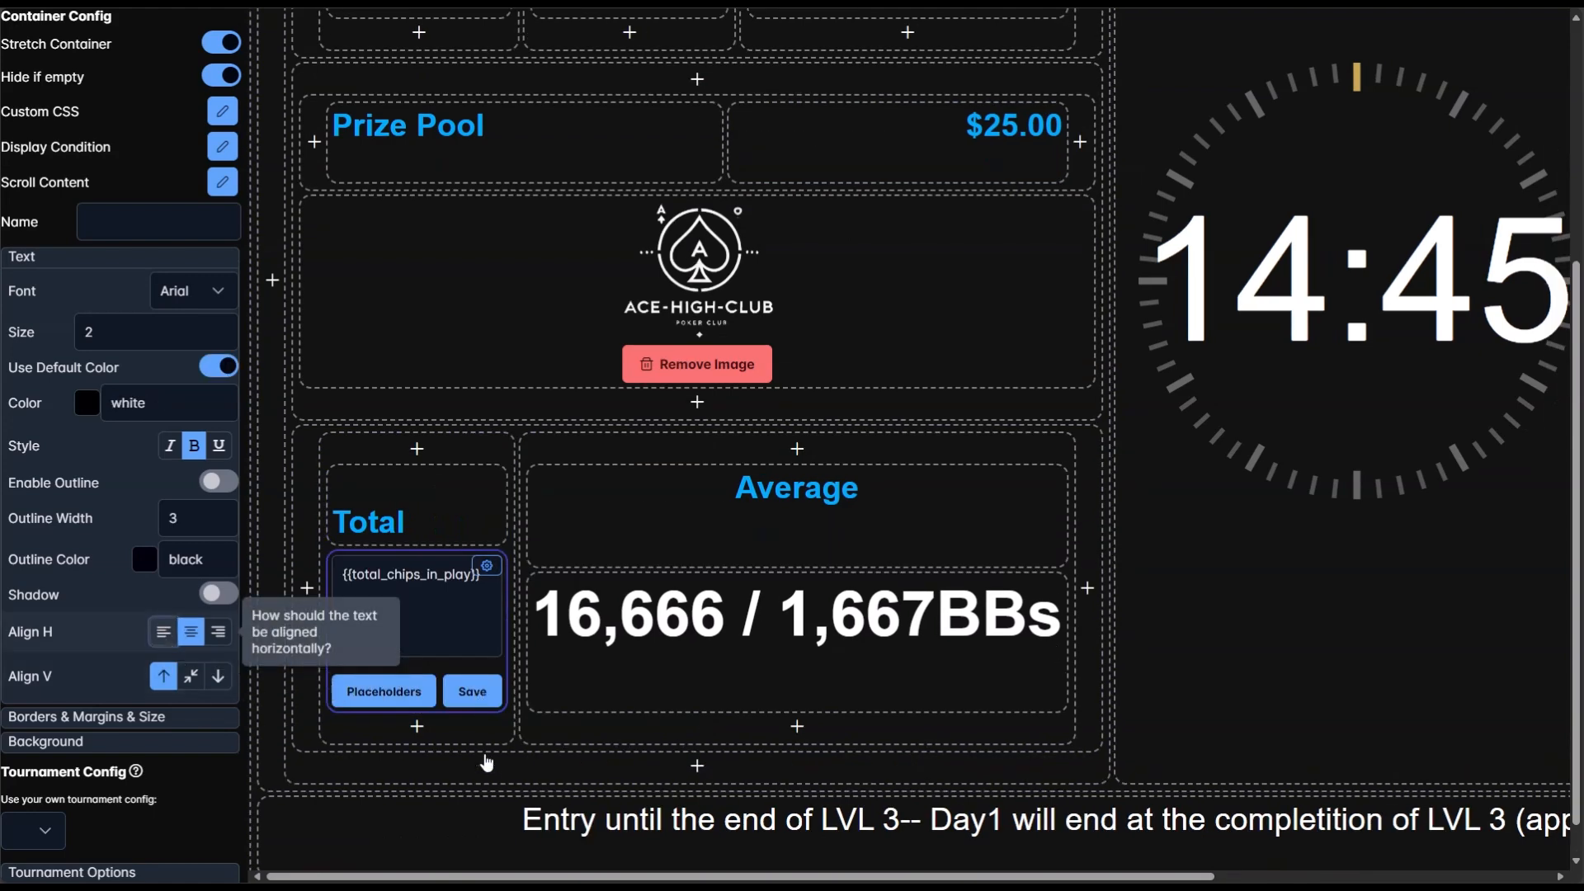
pyautogui.click(474, 733)
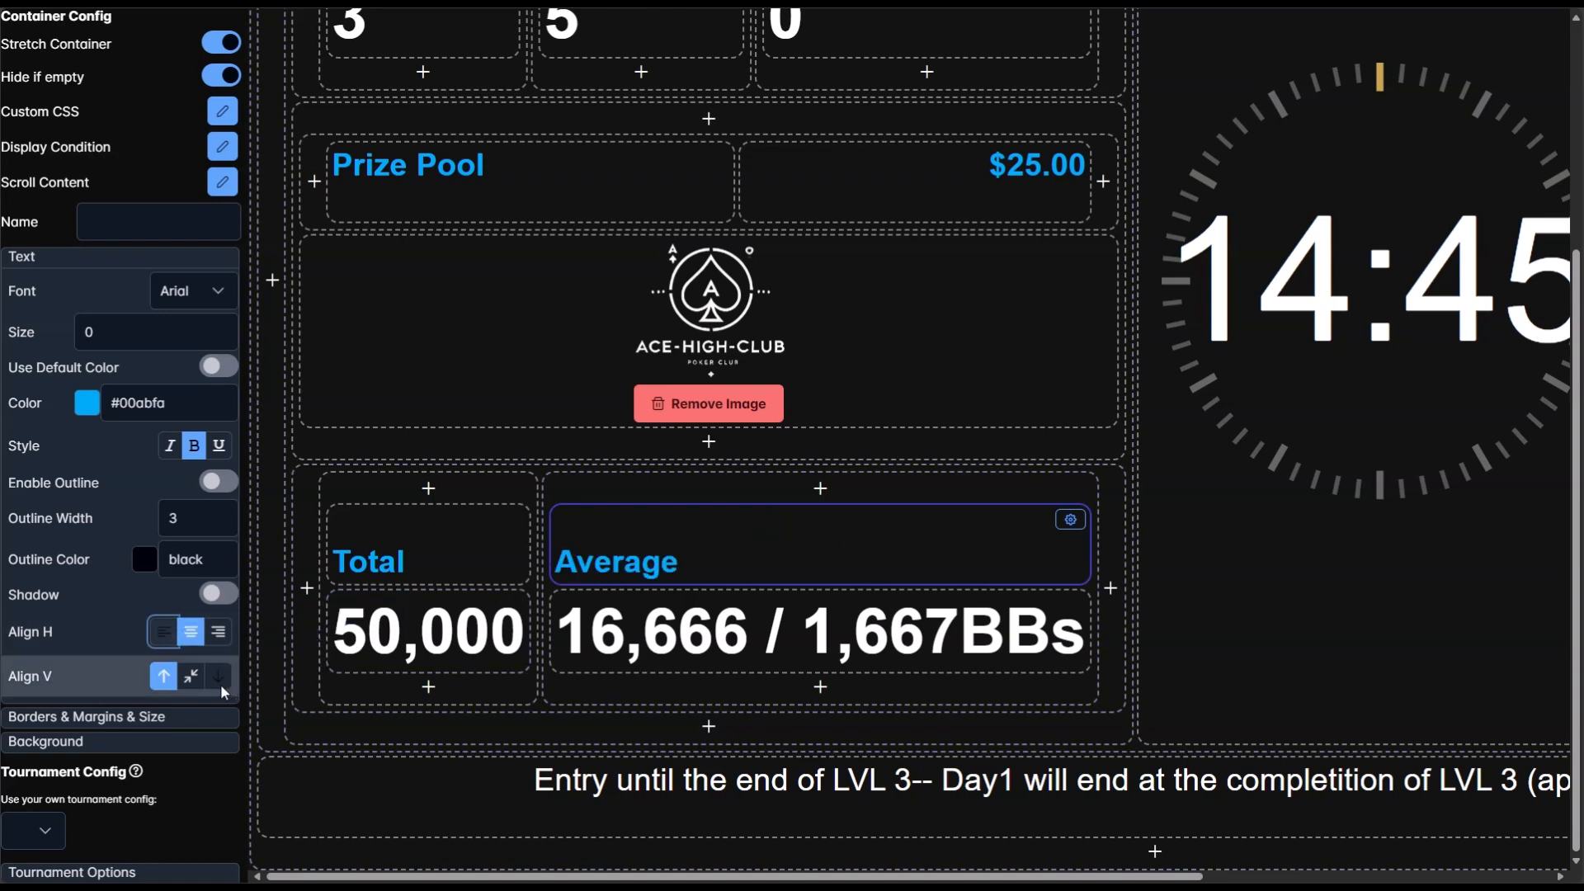
pyautogui.click(163, 639)
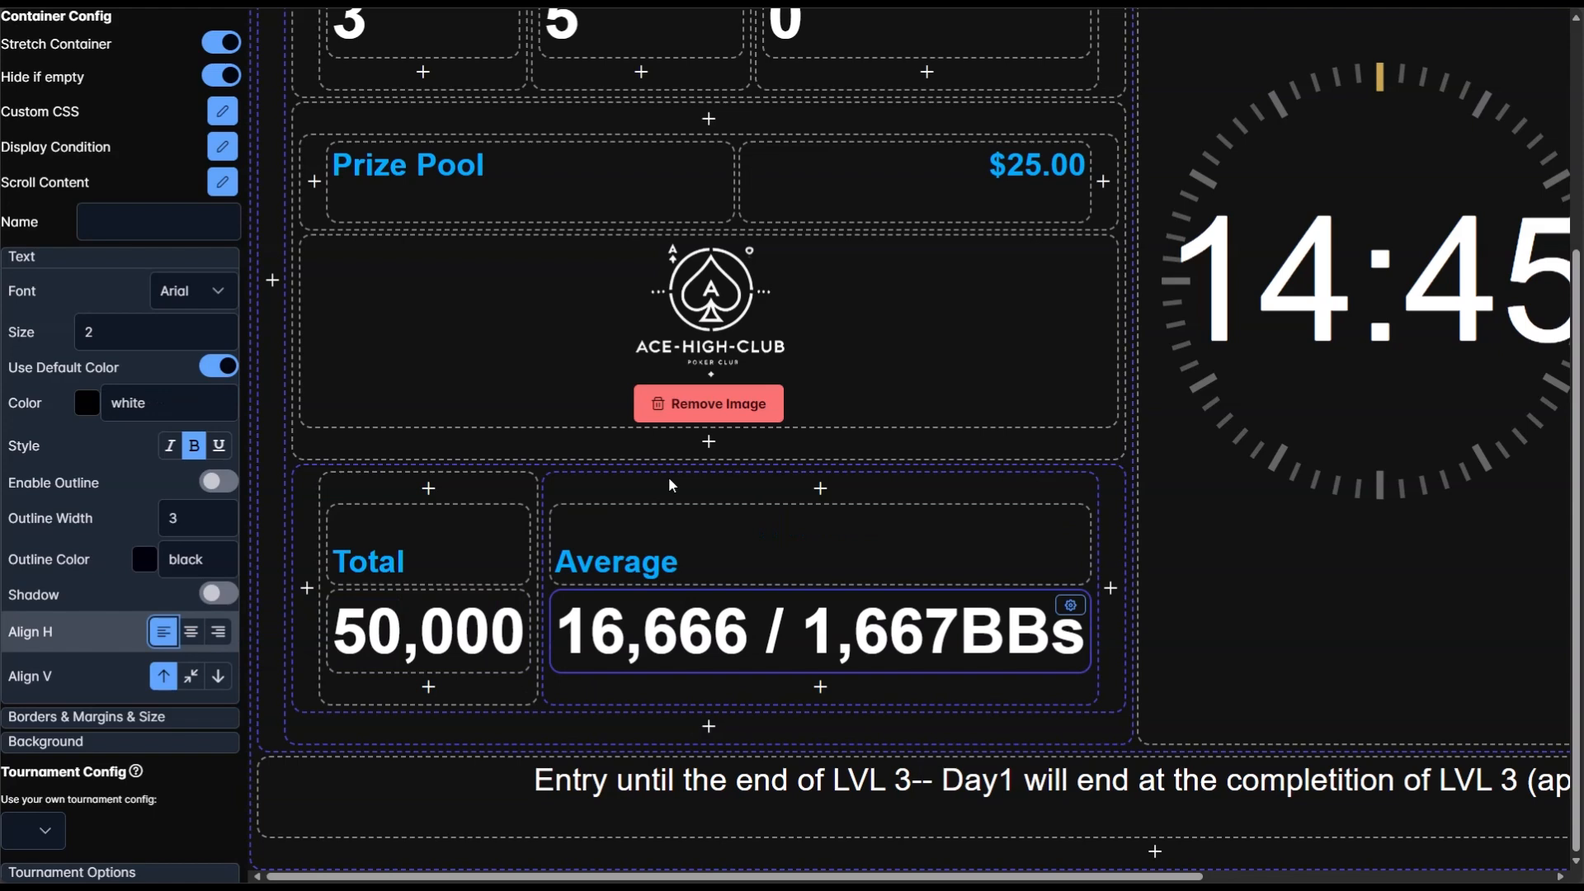
# - Align the Level 1 heading to the bottom left of its container and left-align the blinds value below it
pyautogui.hscroll(6, 673, 466)
pyautogui.scroll(4, 1300, 417)
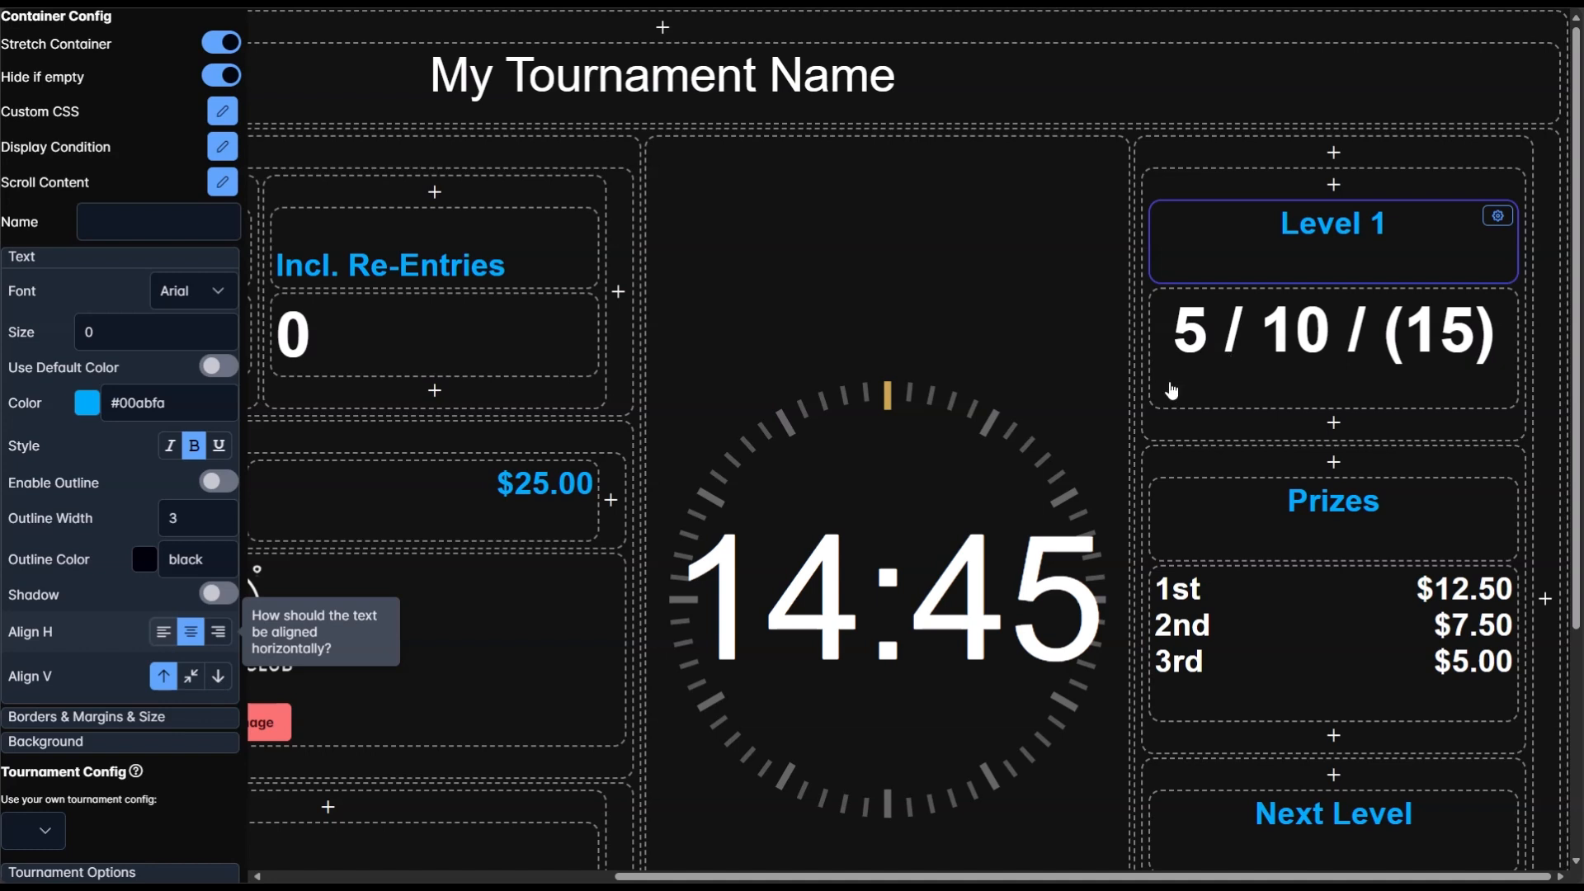
pyautogui.click(163, 632)
pyautogui.click(217, 676)
pyautogui.click(1287, 363)
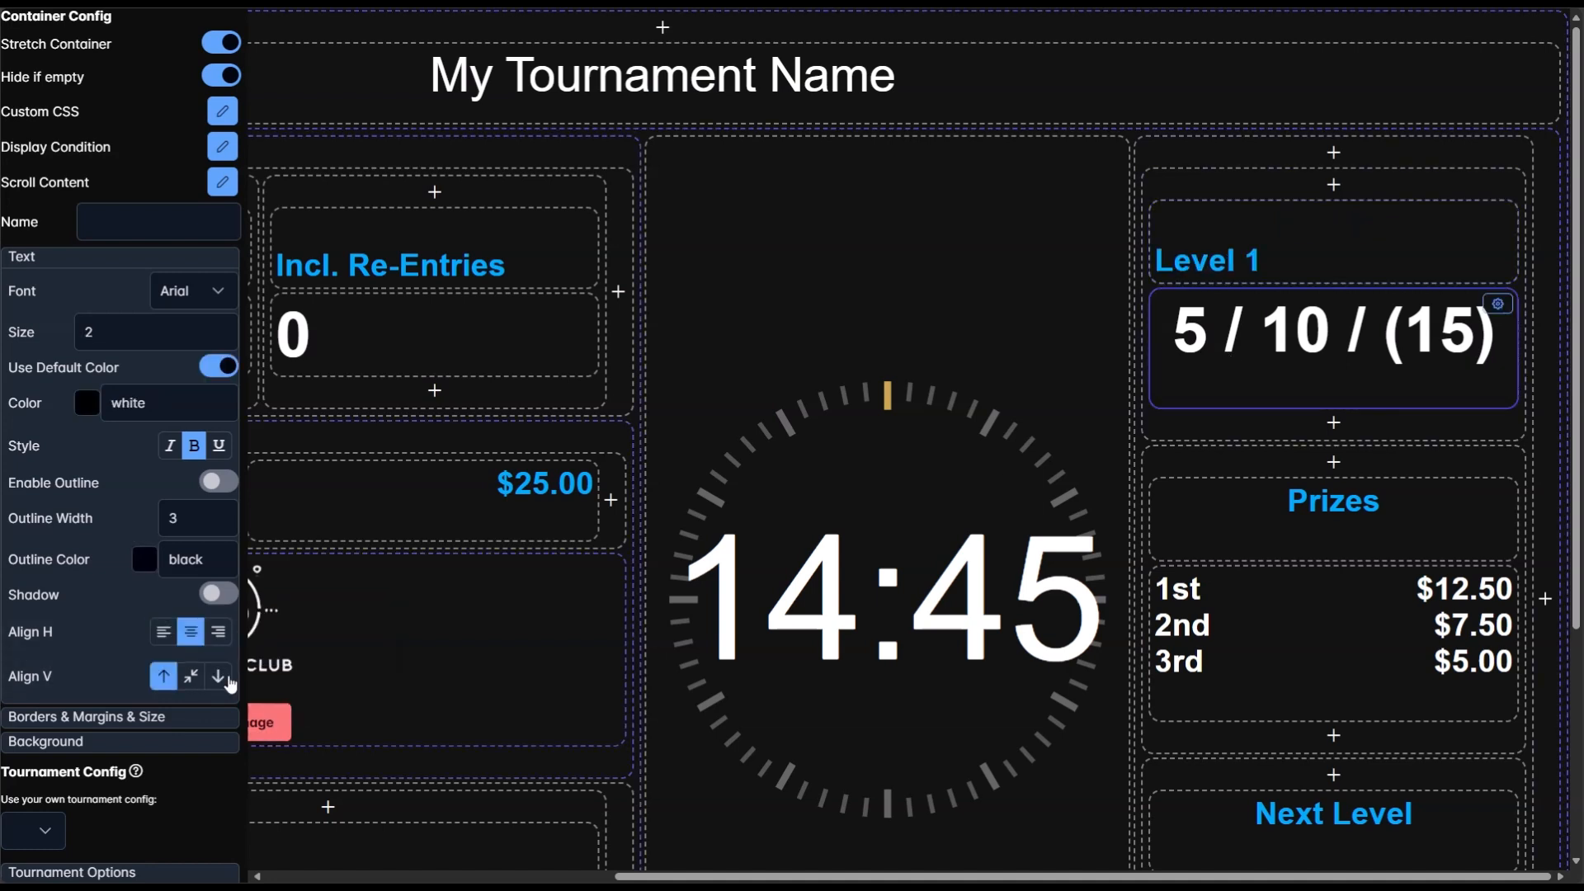
pyautogui.click(163, 635)
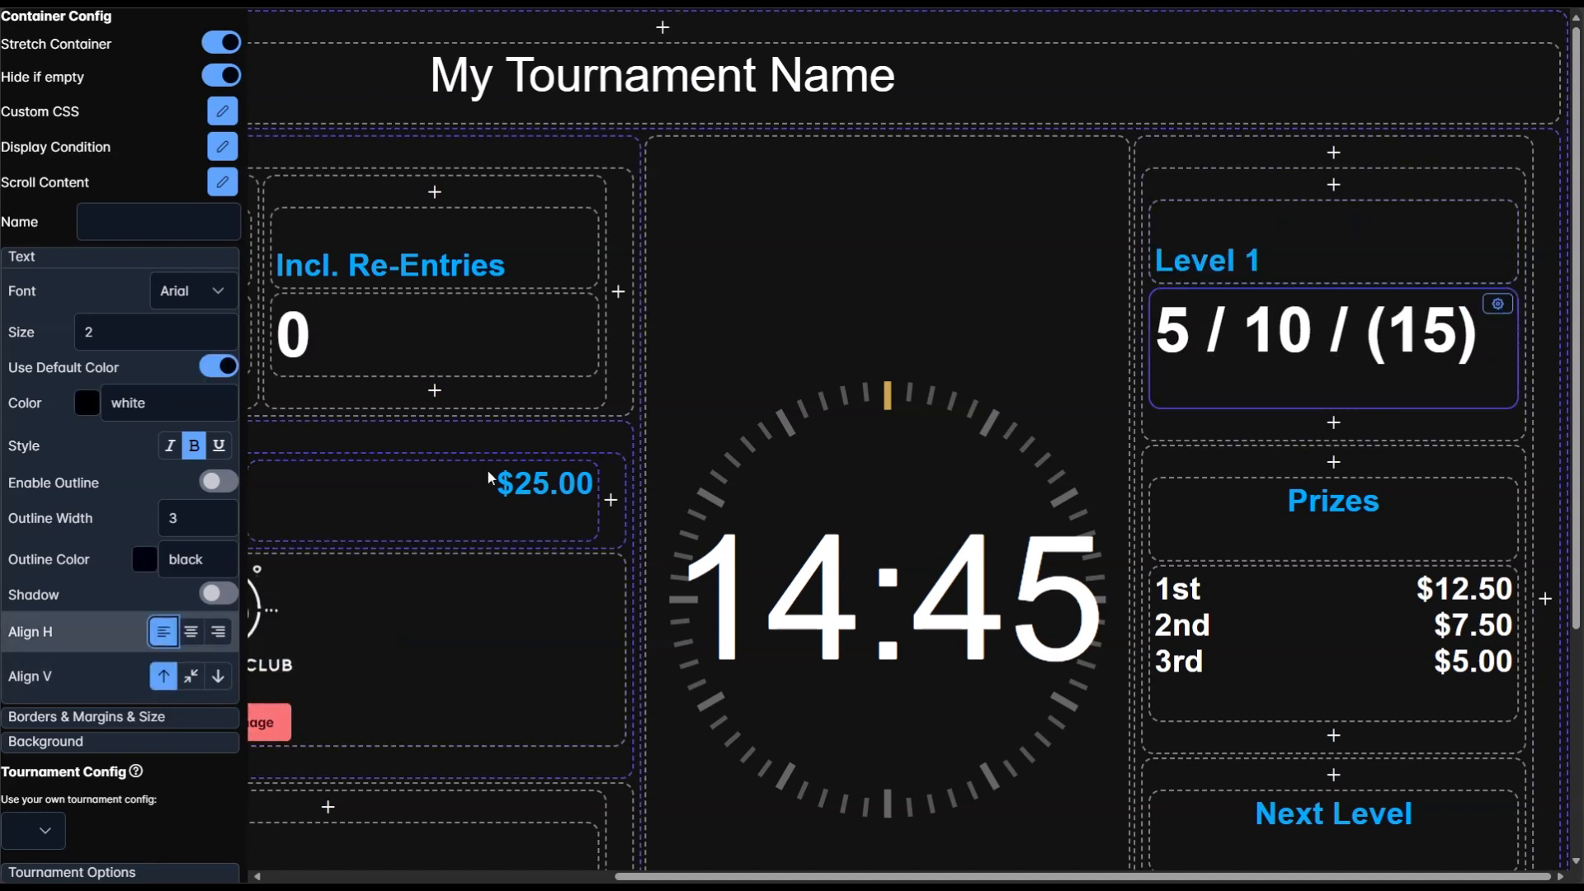
# - Align the Prizes and Next Level headings to the bottom left and left-align the blinds value below Next Level
pyautogui.scroll(-2, 1179, 359)
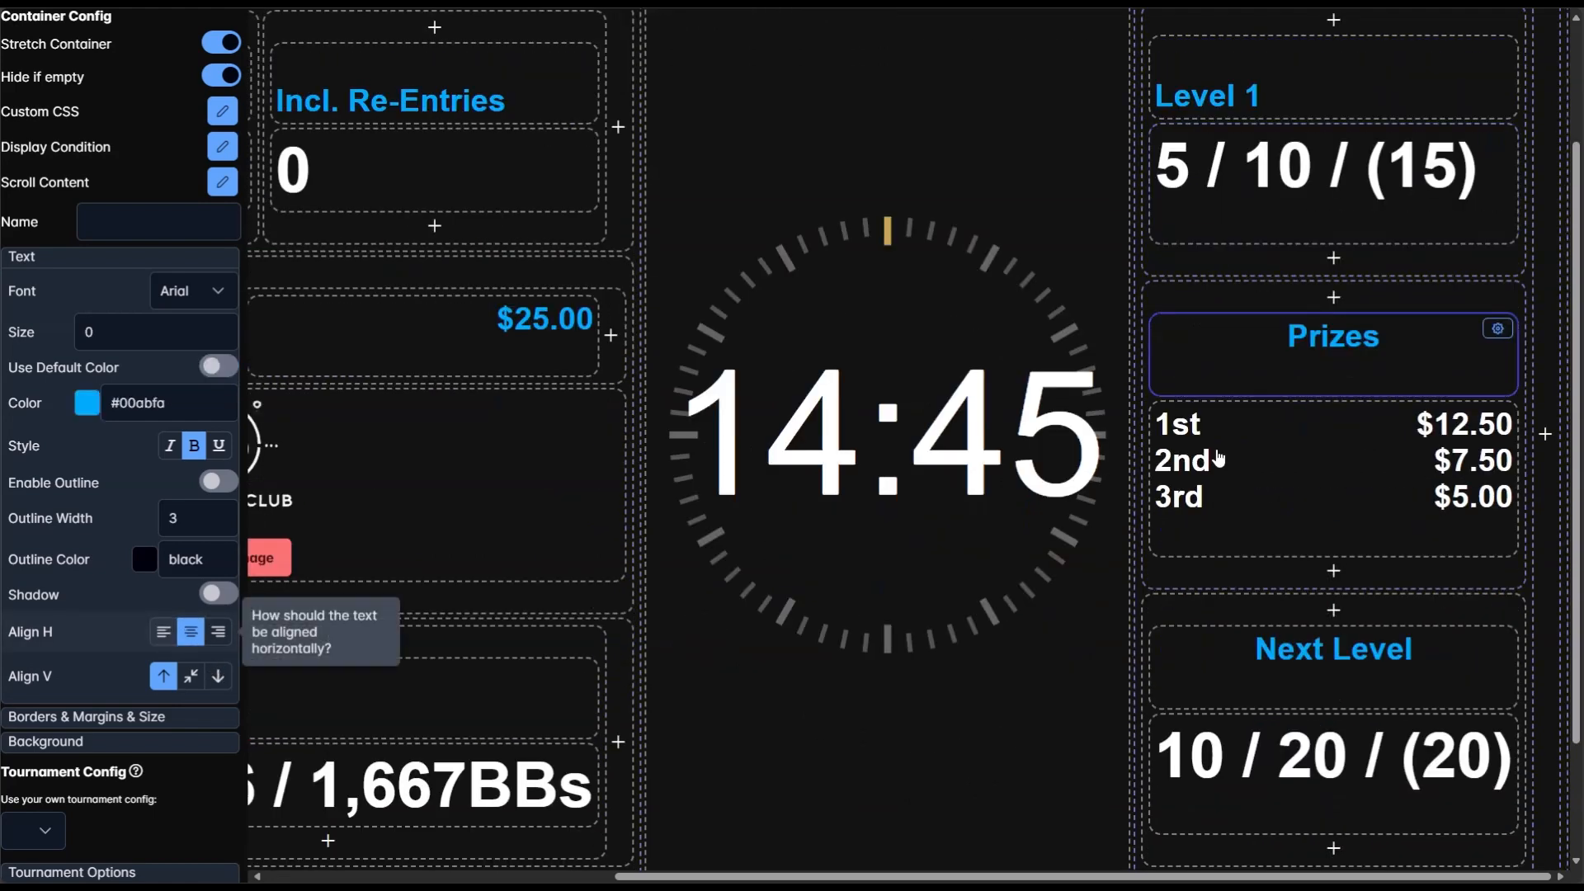
pyautogui.scroll(-2, 1219, 544)
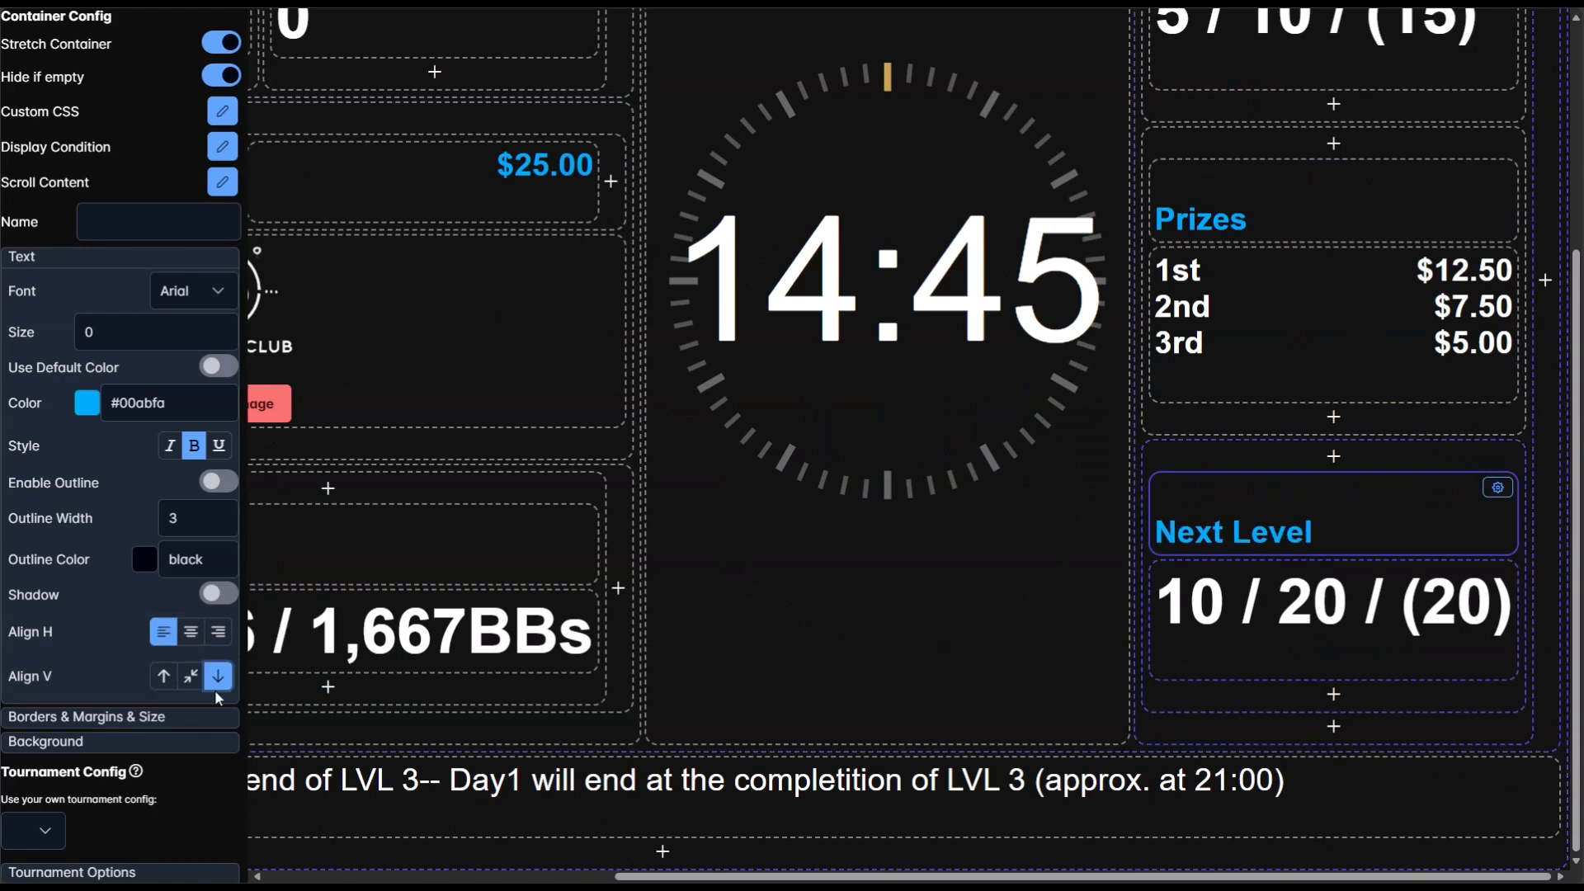
pyautogui.click(165, 634)
# - Open the preview of the tournament display design
pyautogui.scroll(3, 846, 586)
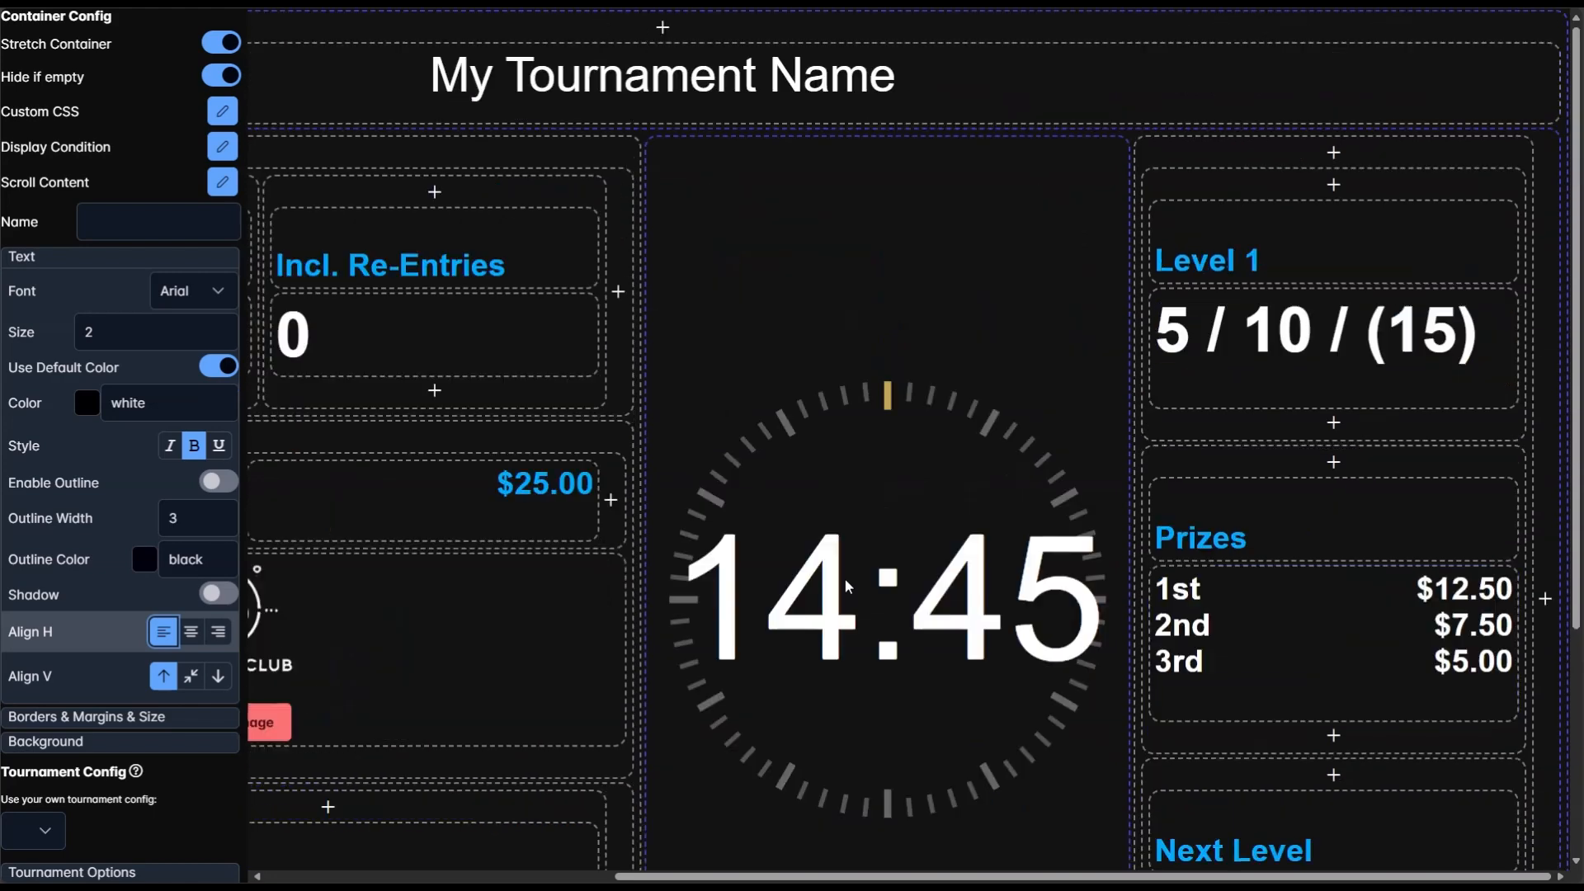
pyautogui.hscroll(-2, 899, 495)
pyautogui.scroll(5, 83, 317)
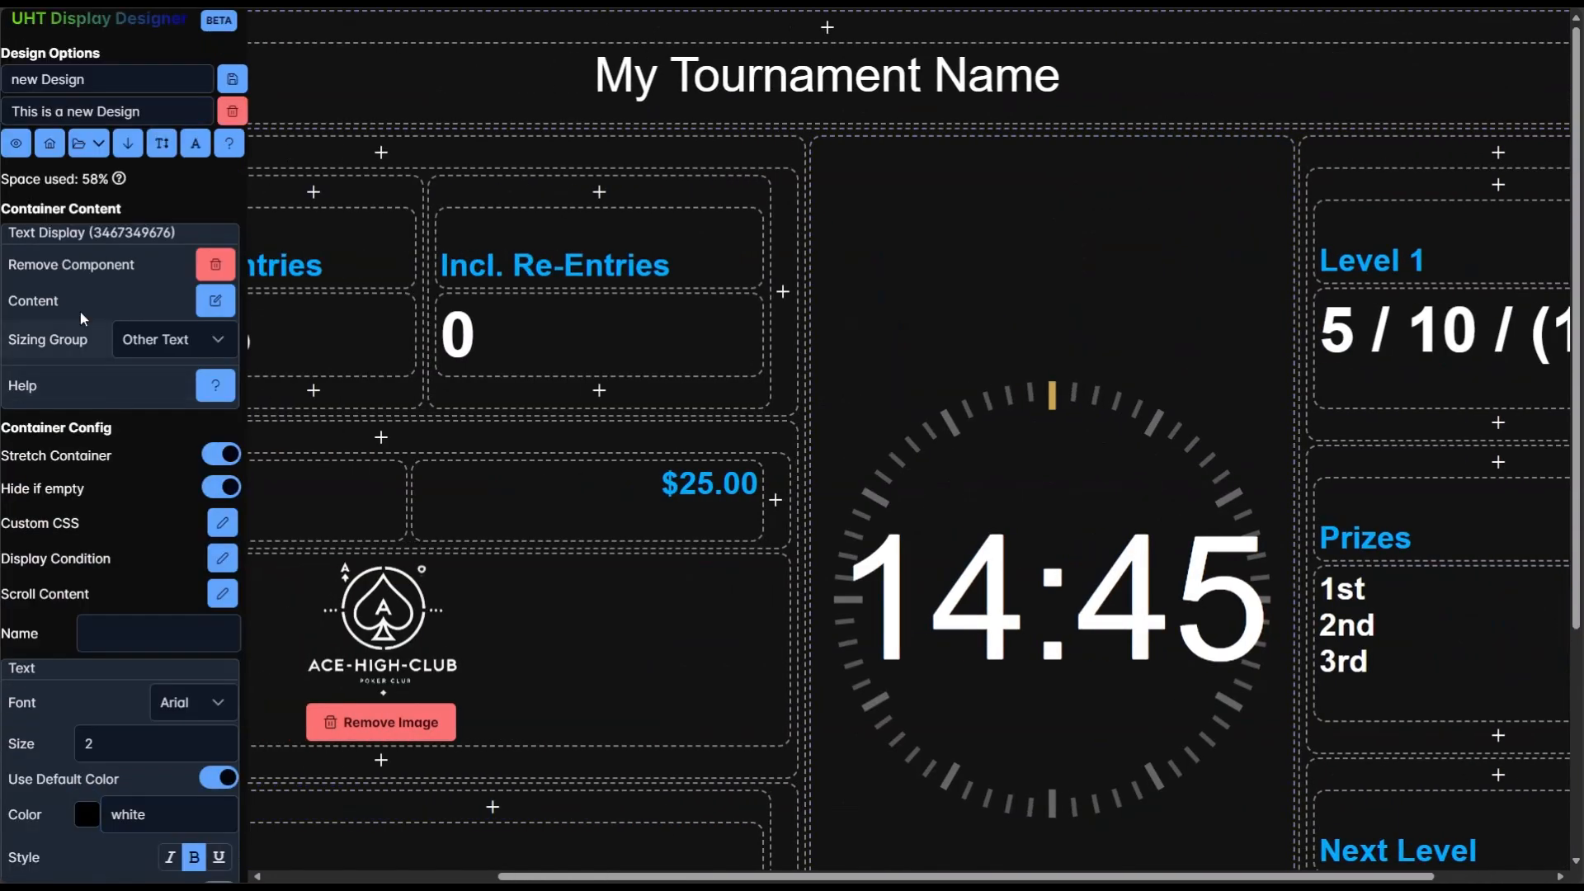
pyautogui.click(16, 142)
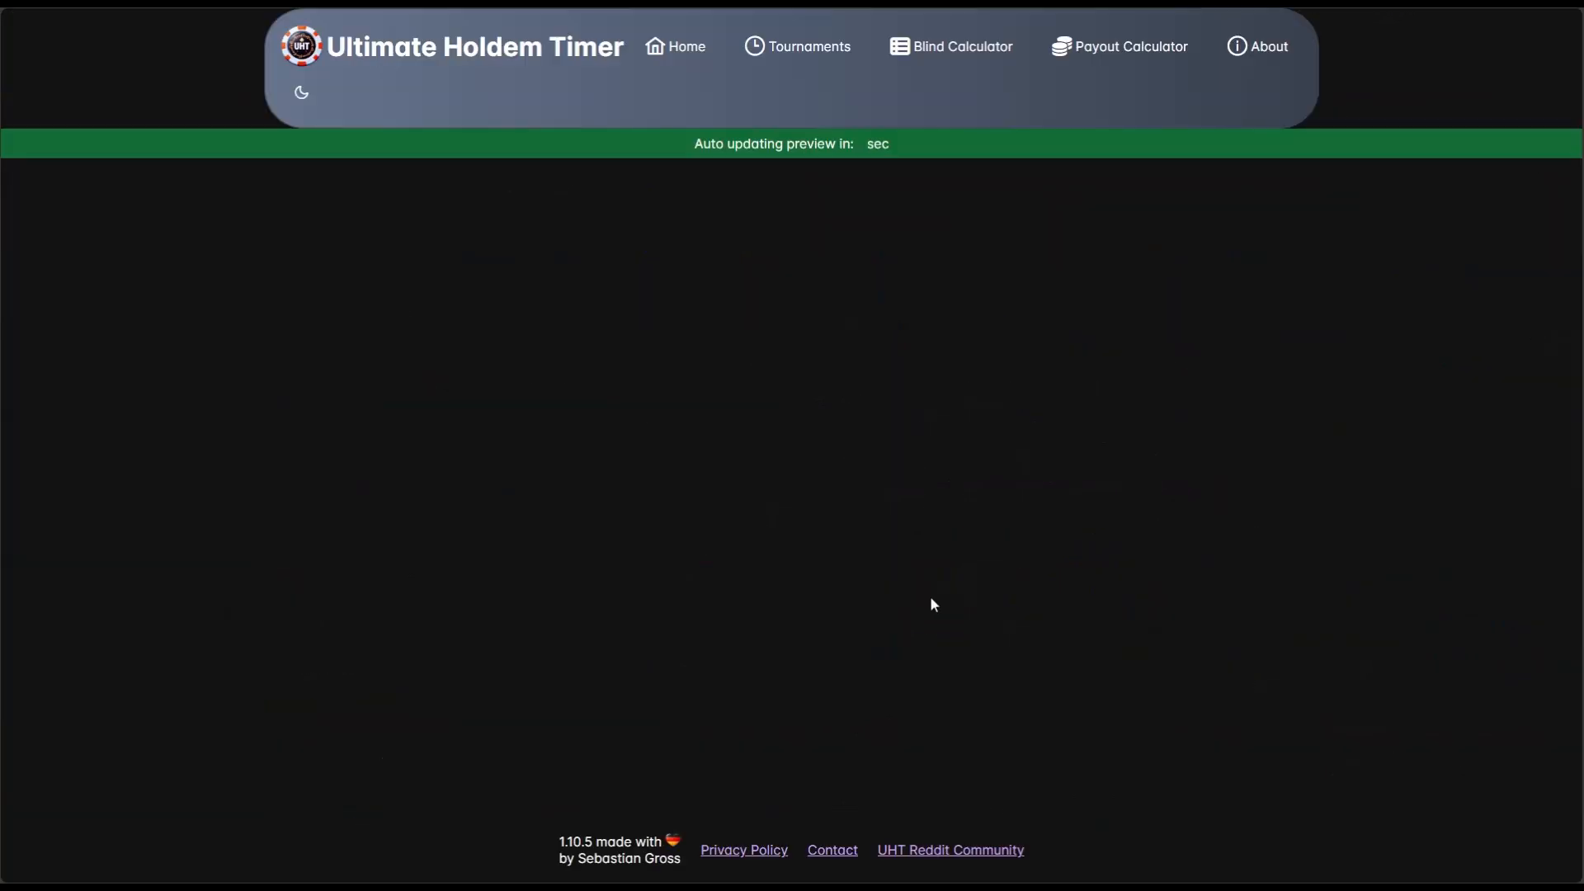